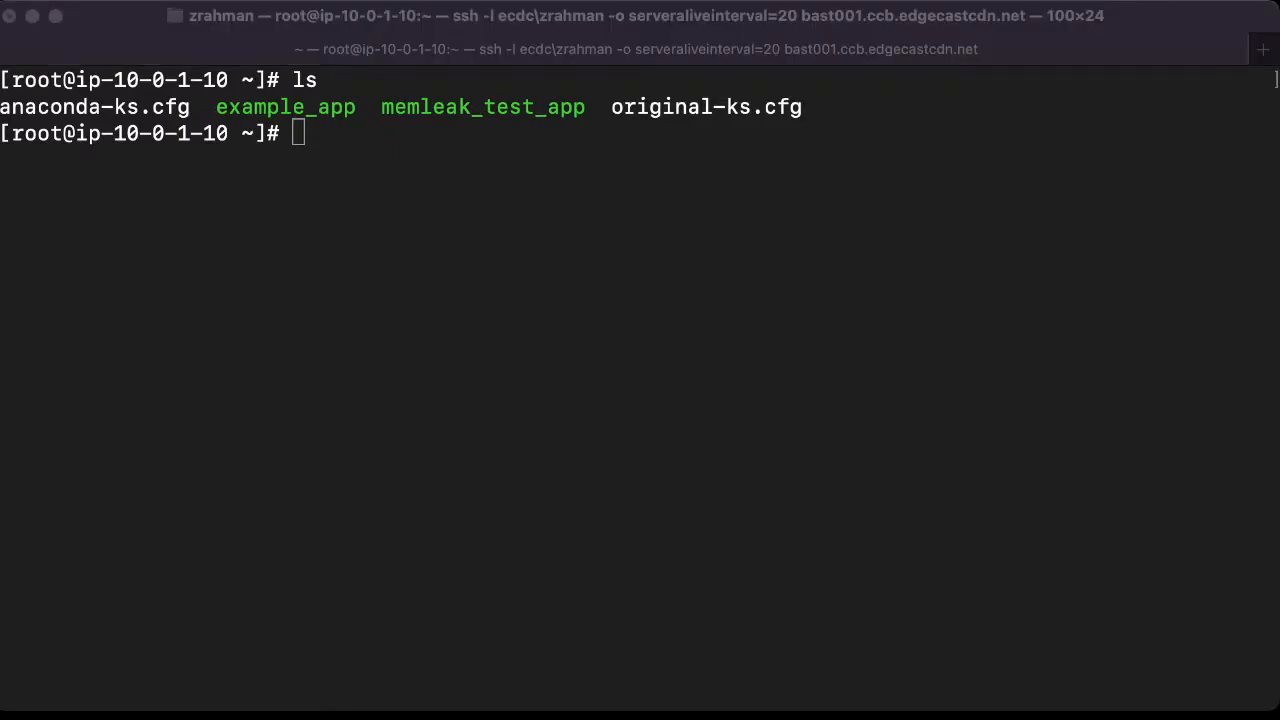
# - Install strace and valgrind on the server with 'yum install -y strace valgrind'
pyautogui.press('super+Tab')
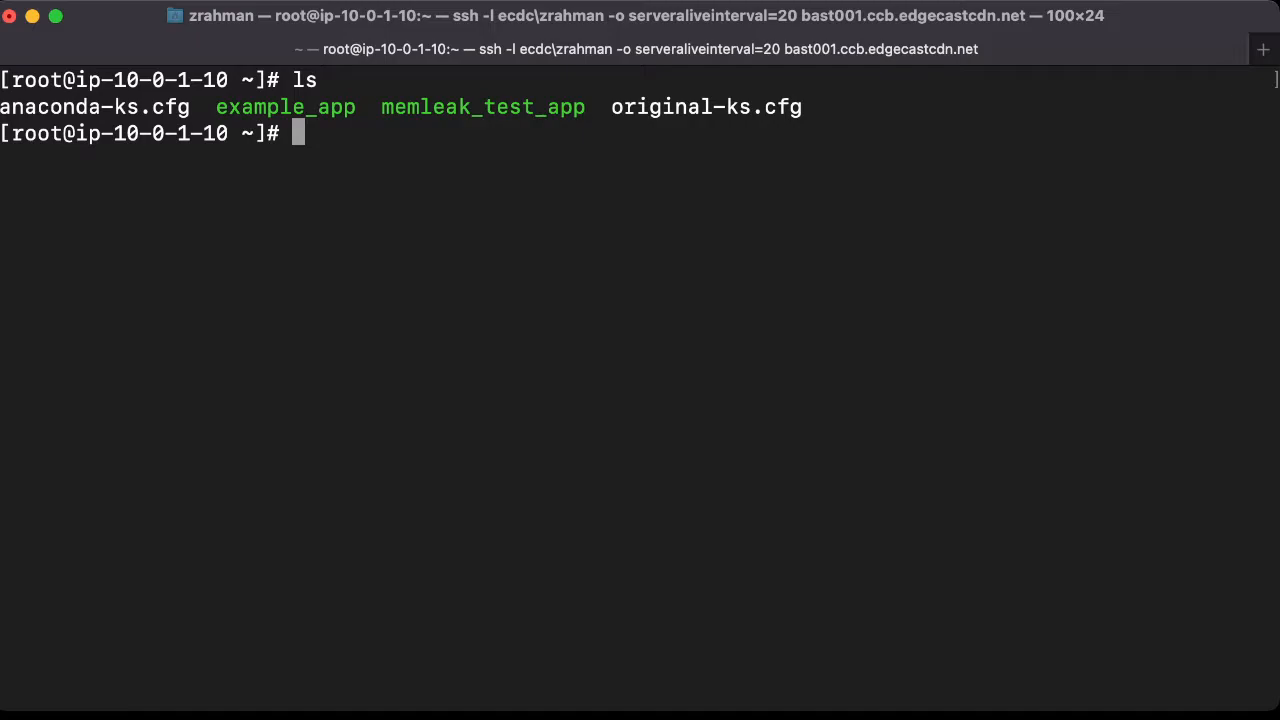
pyautogui.write('stra')
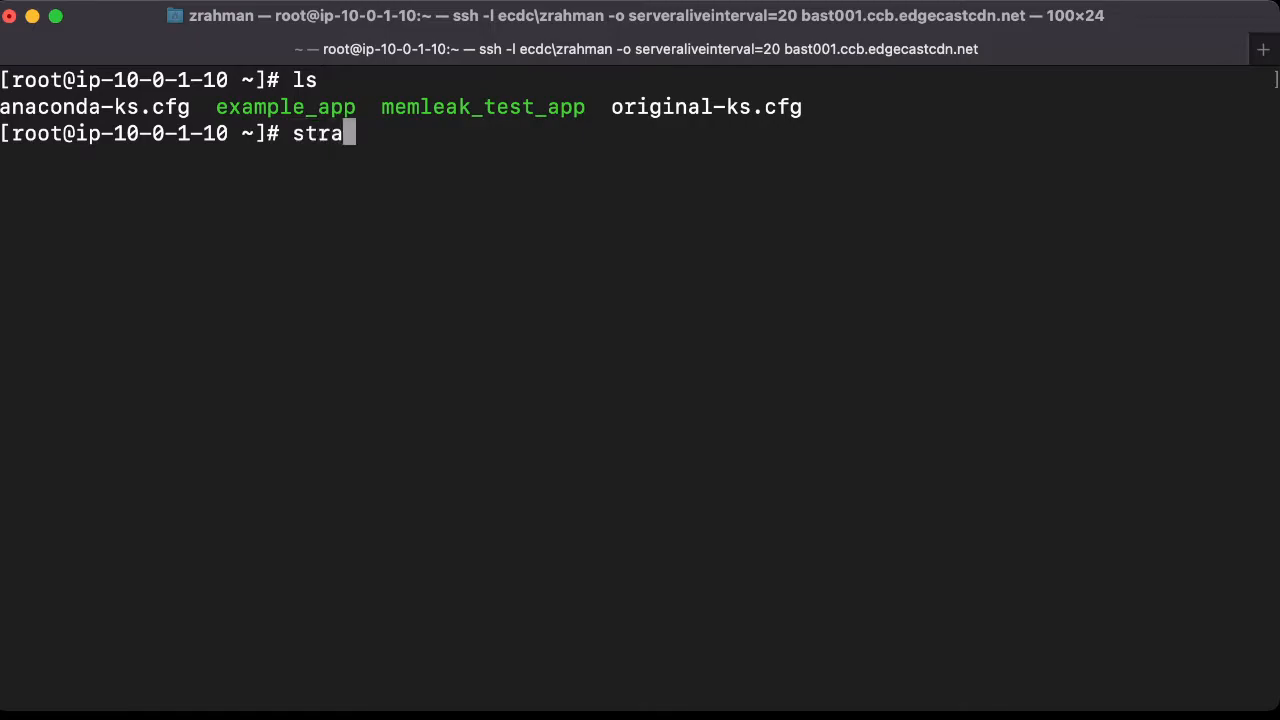
pyautogui.write('ce')
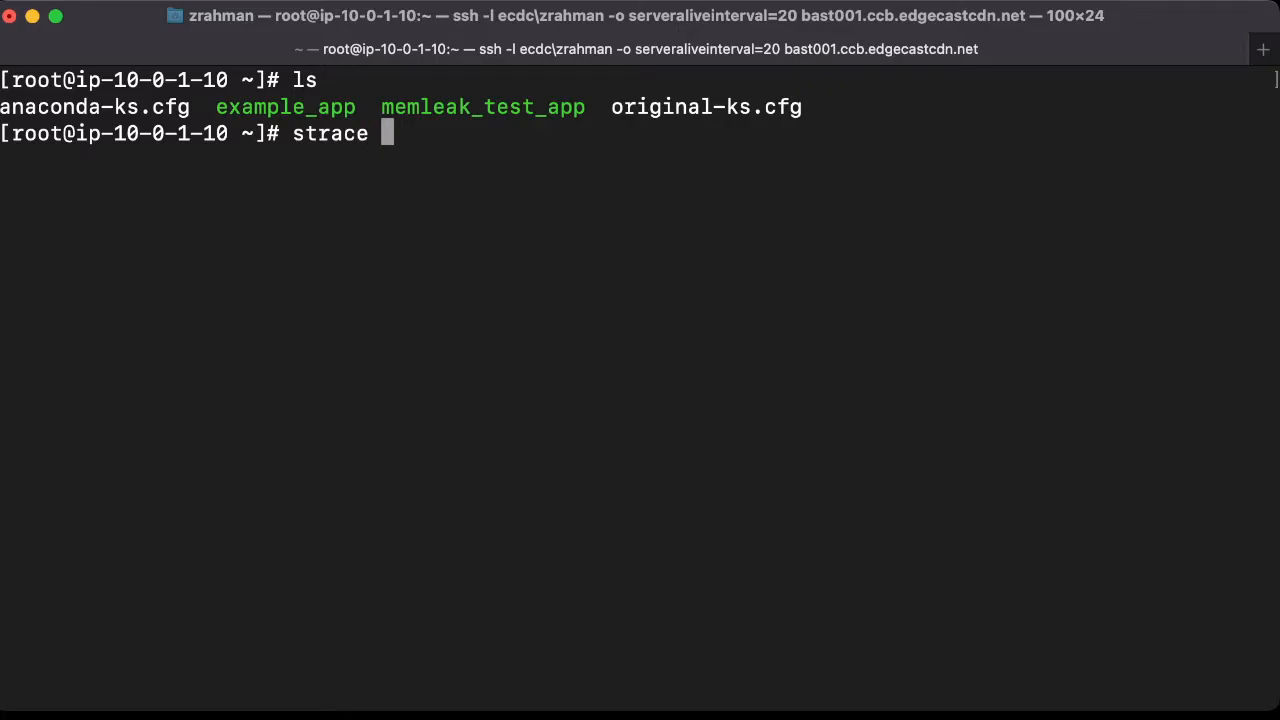
pyautogui.press('BackSpace')
pyautogui.press('BackSpace')
pyautogui.press('BackSpace')
pyautogui.press('BackSpace')
pyautogui.press('BackSpace')
pyautogui.press('BackSpace')
pyautogui.write('yu')
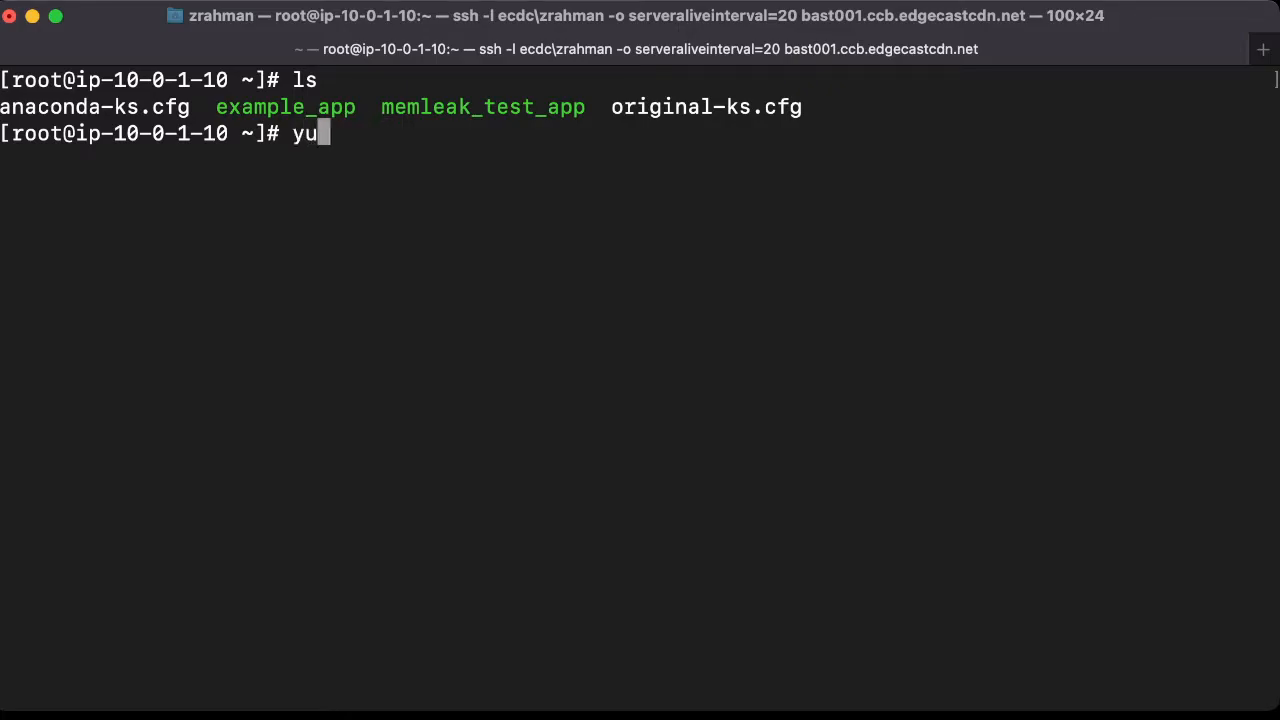
pyautogui.write('m instll')
pyautogui.press('BackSpace')
pyautogui.press('BackSpace')
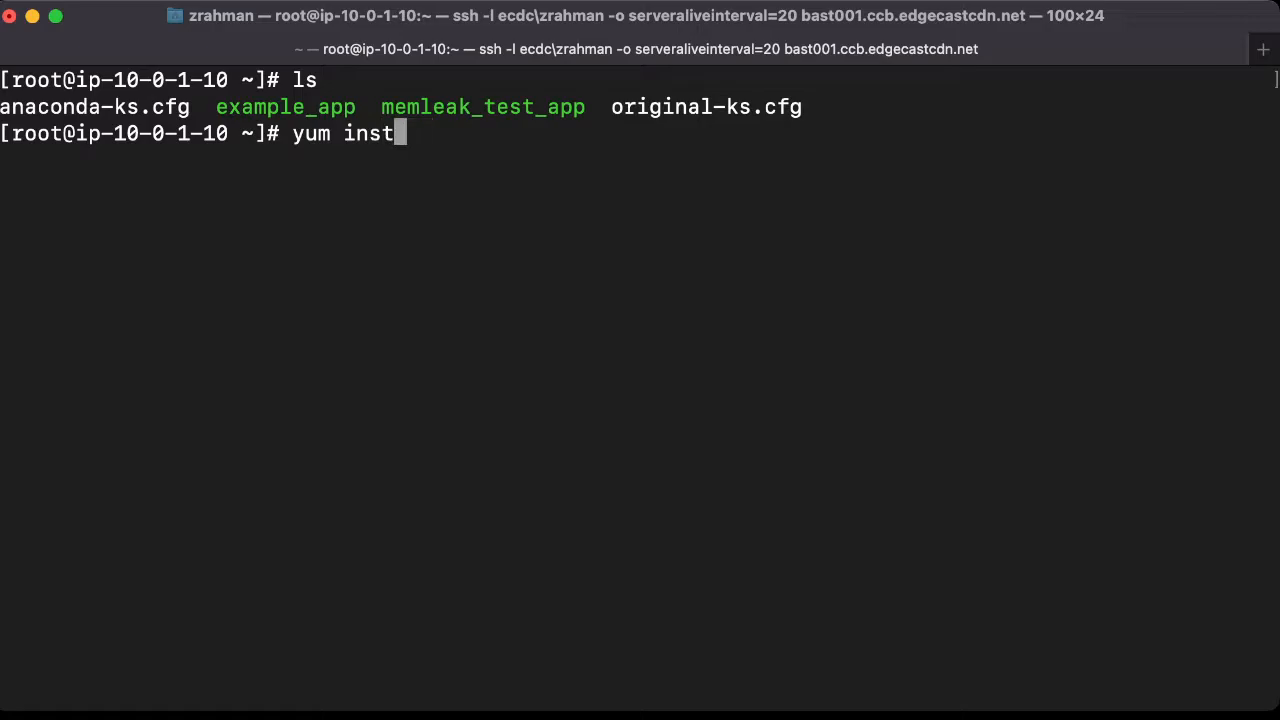
pyautogui.write('all -y ')
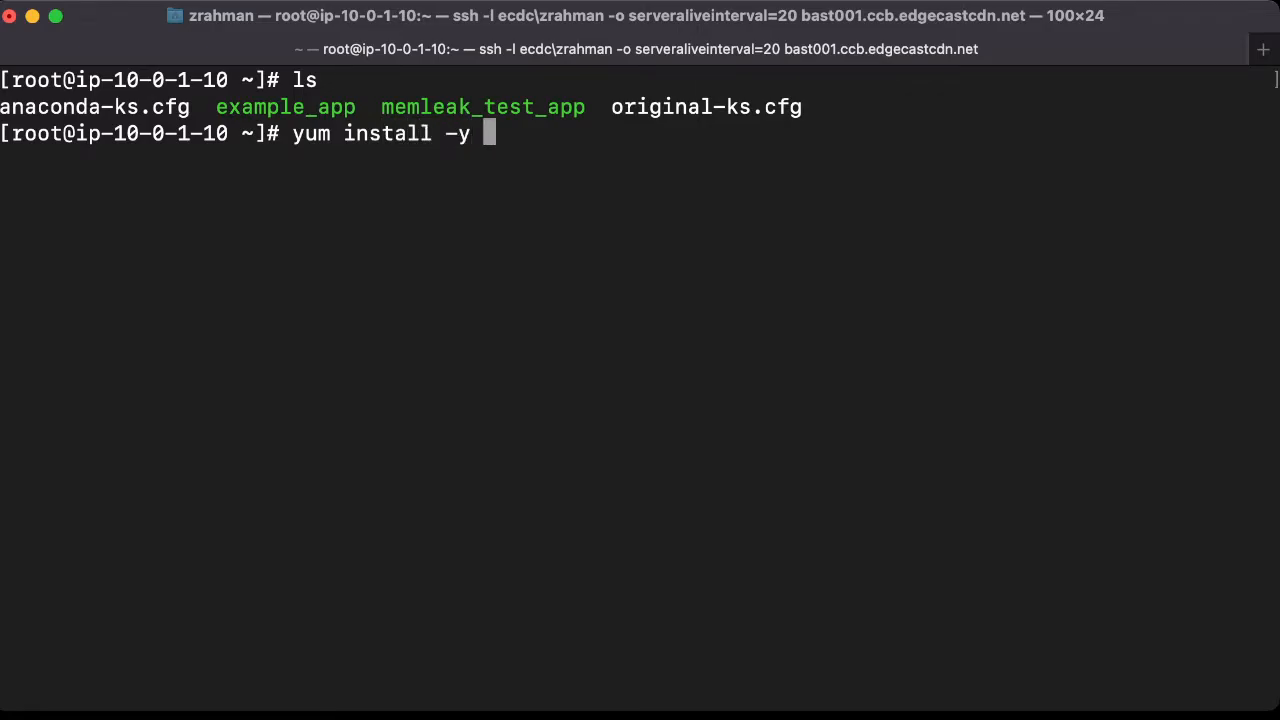
pyautogui.write('st')
pyautogui.write('race va')
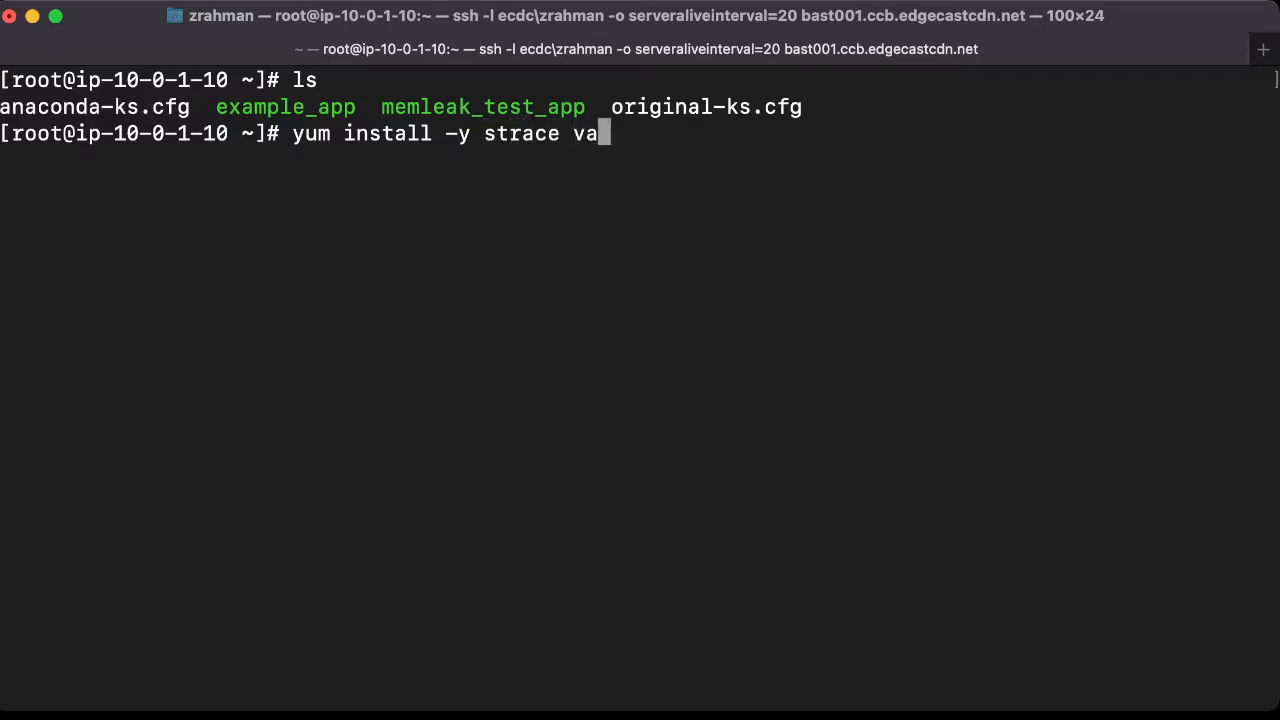
pyautogui.write('lgrind')
pyautogui.press('Return')
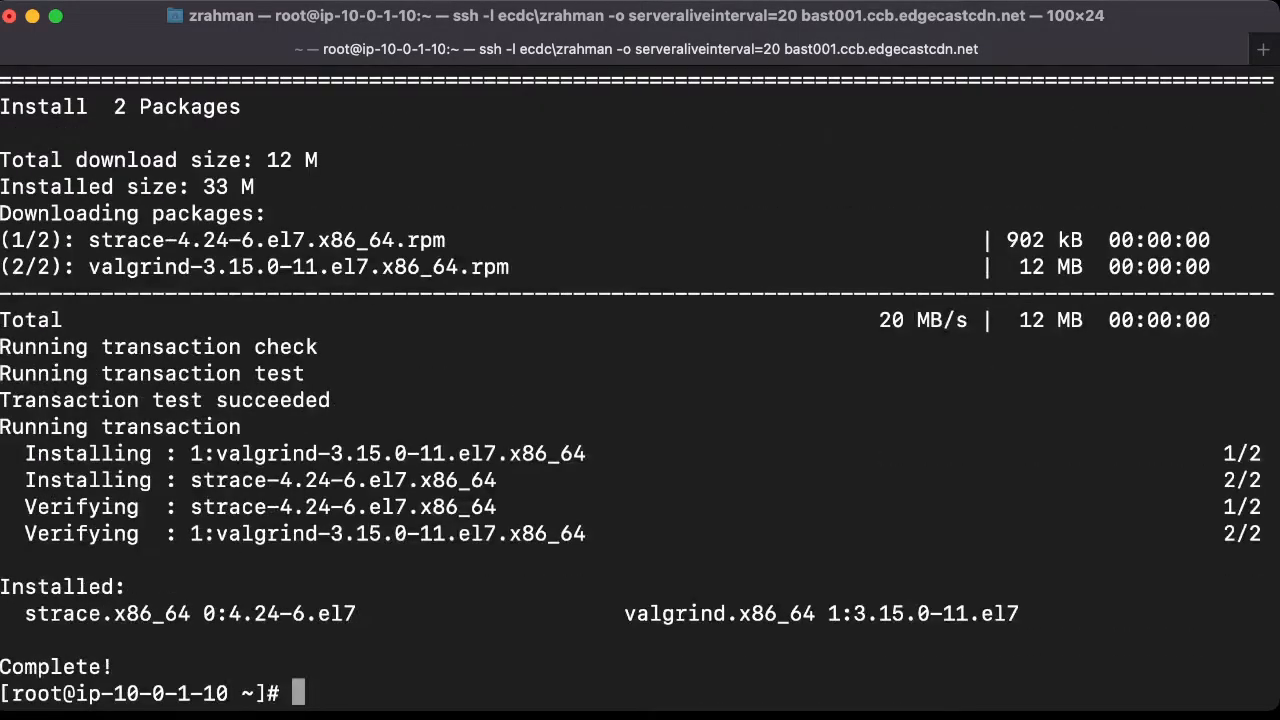
pyautogui.write('clear')
# - List the home directory and run example_app under strace
pyautogui.press('Return')
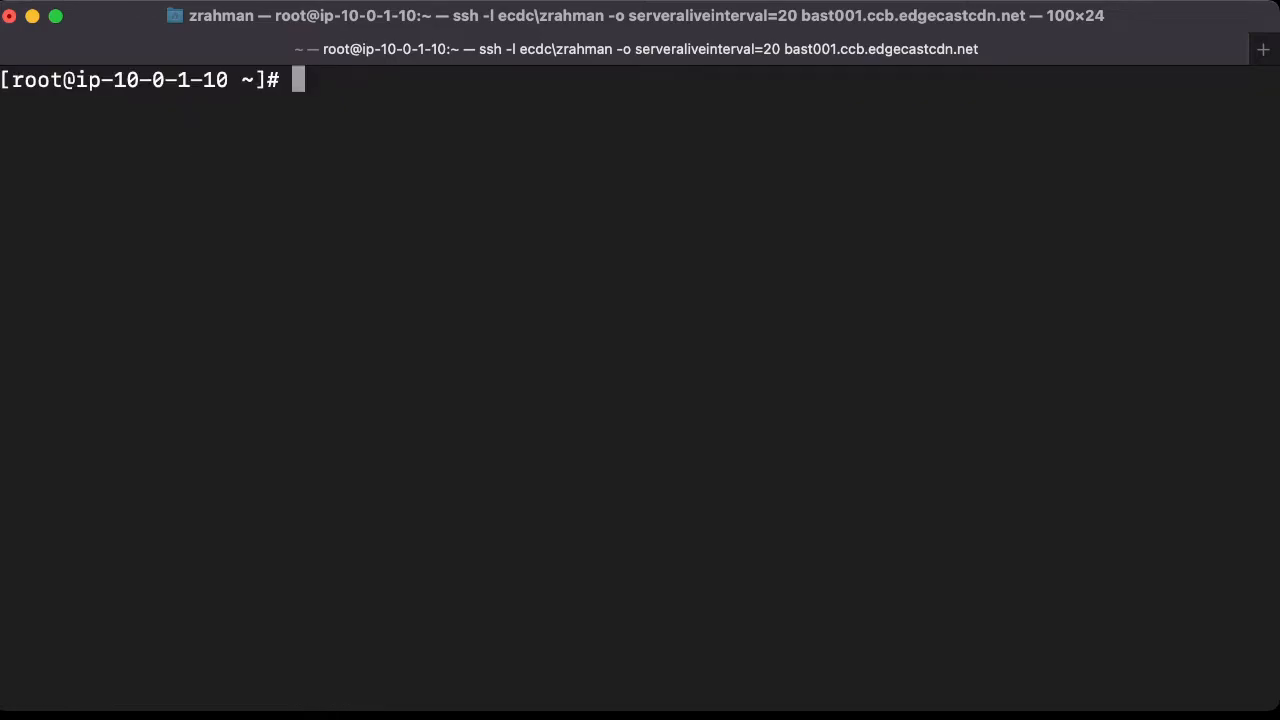
pyautogui.write('ls')
pyautogui.press('Return')
pyautogui.write('str')
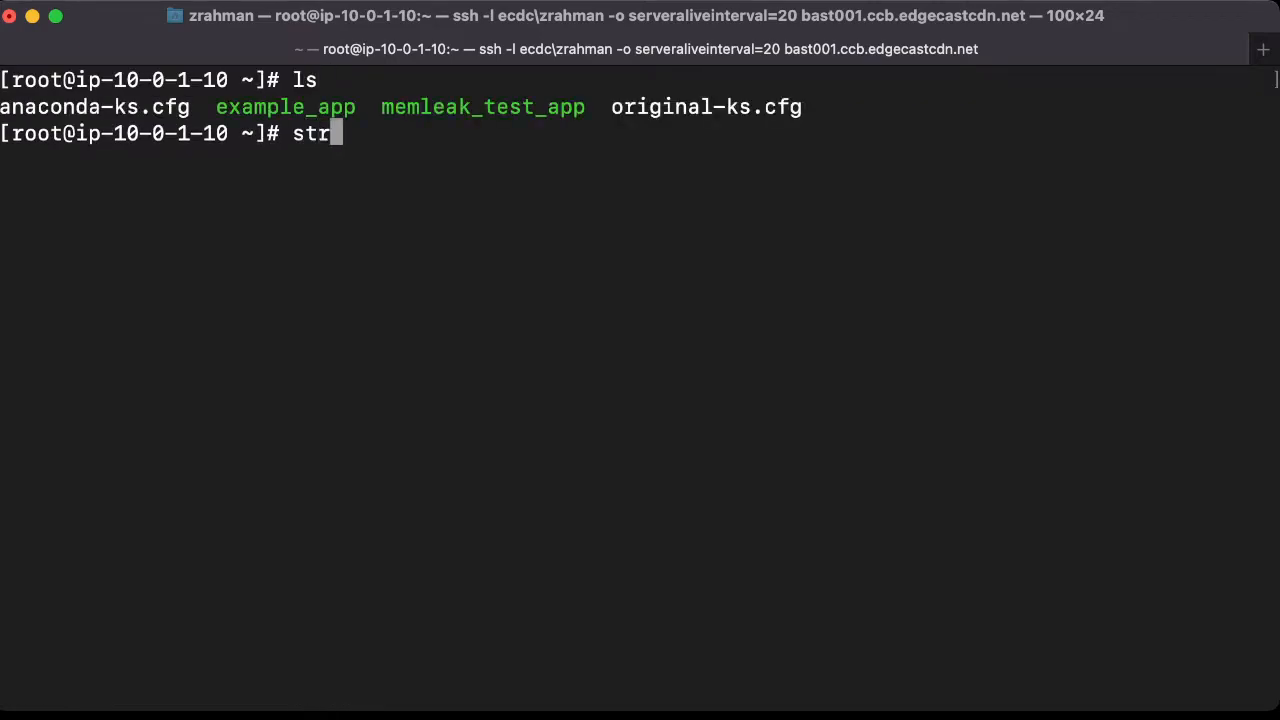
pyautogui.write('ace ./ex')
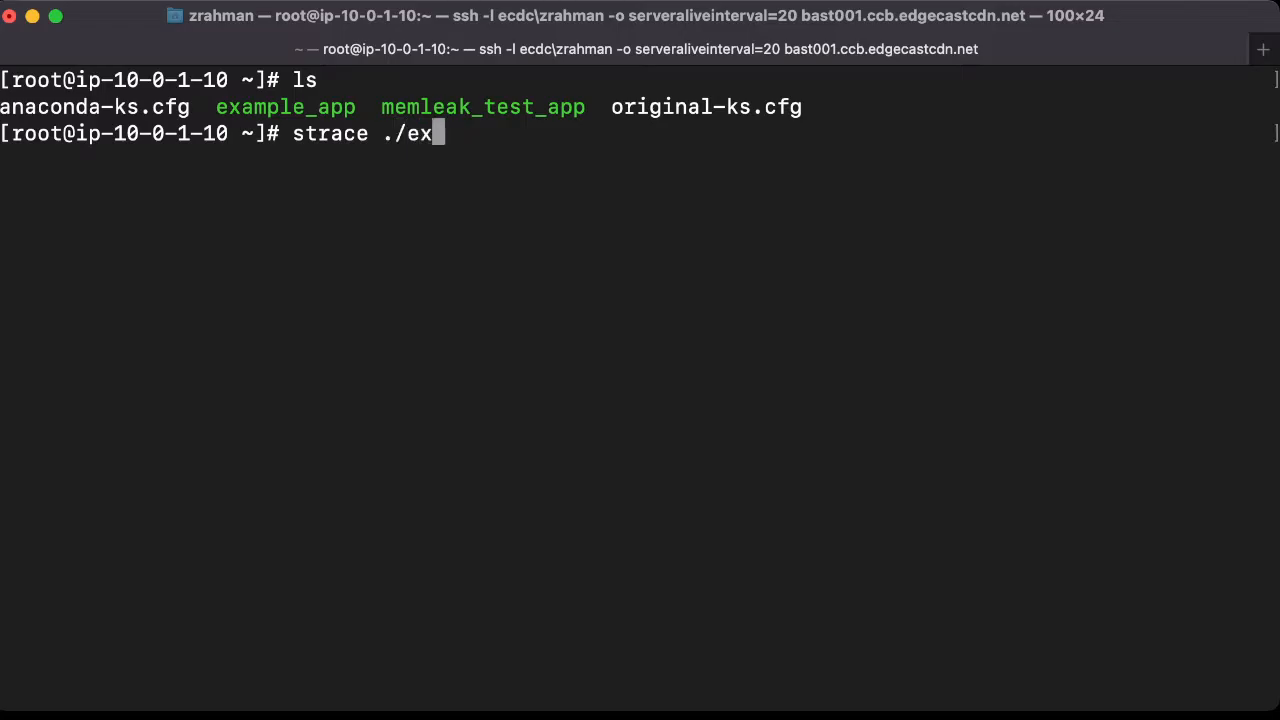
pyautogui.press('Tab')
pyautogui.press('Return')
pyautogui.scroll(10, 640, 400)
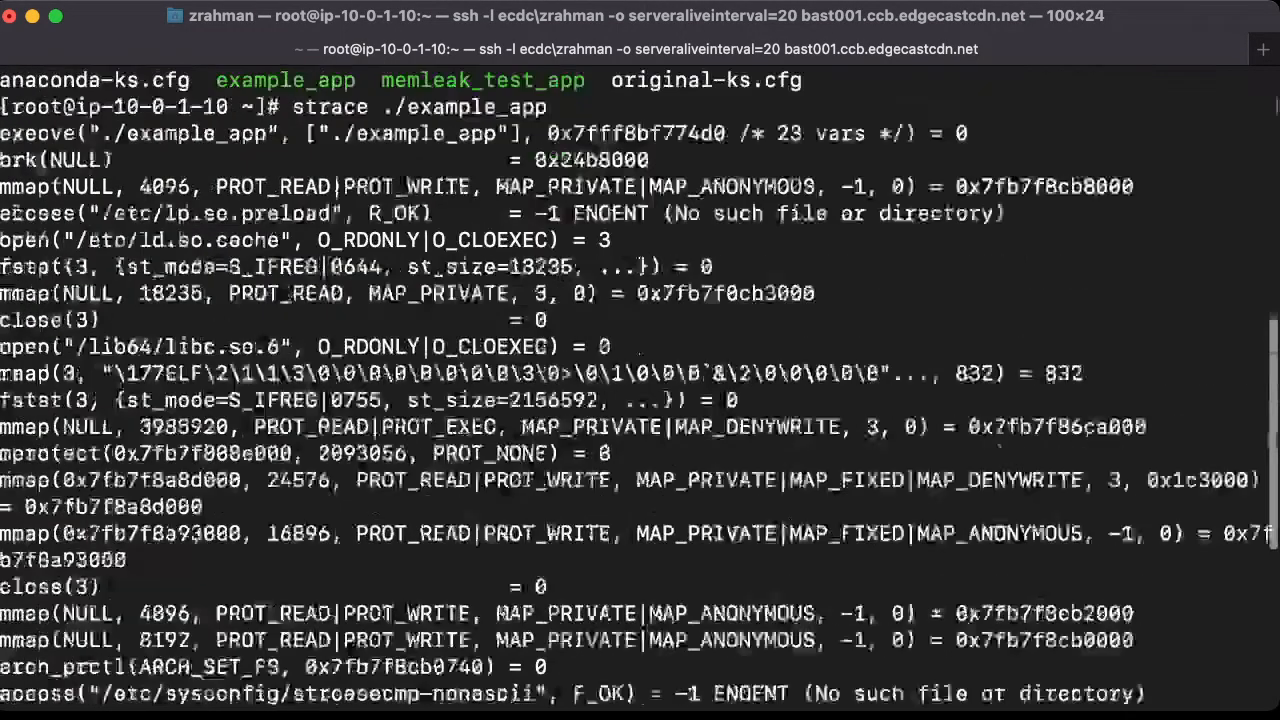
pyautogui.scroll(-4, 640, 400)
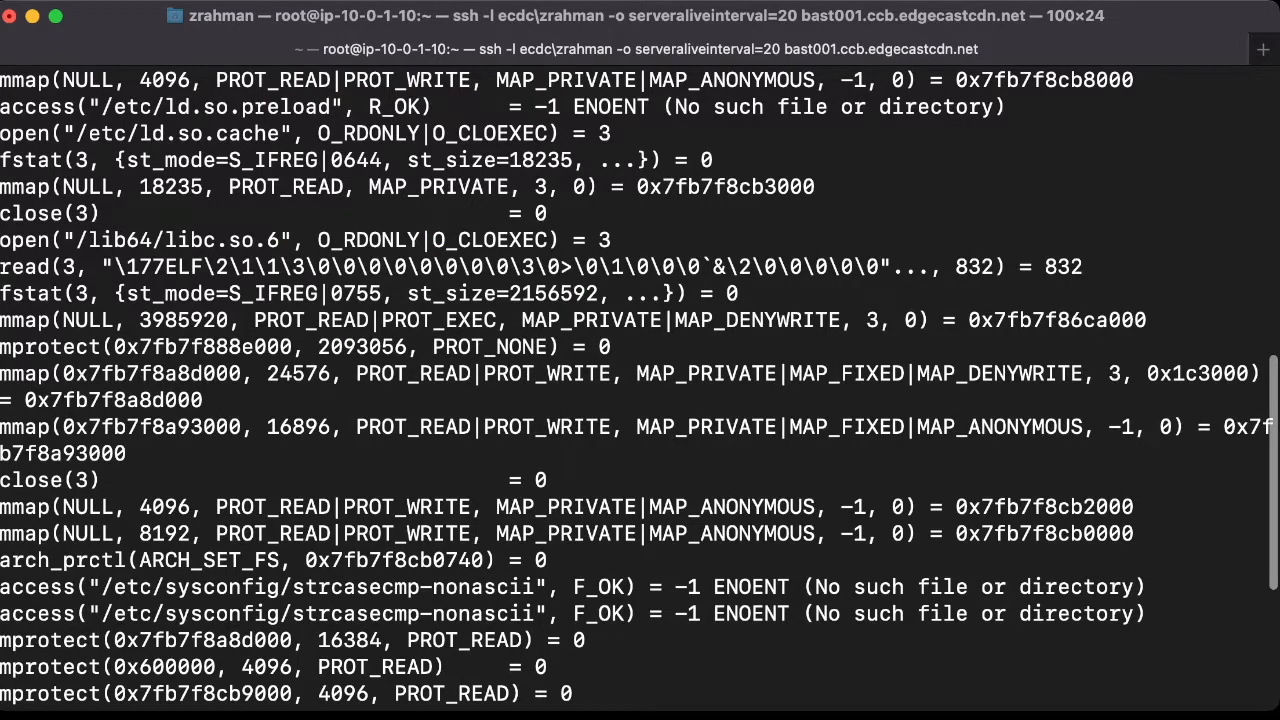
# - Pick out the access and mmap calls and the missing /etc/example.conf path in the trace
pyautogui.doubleClick(30, 107)
pyautogui.doubleClick(25, 187)
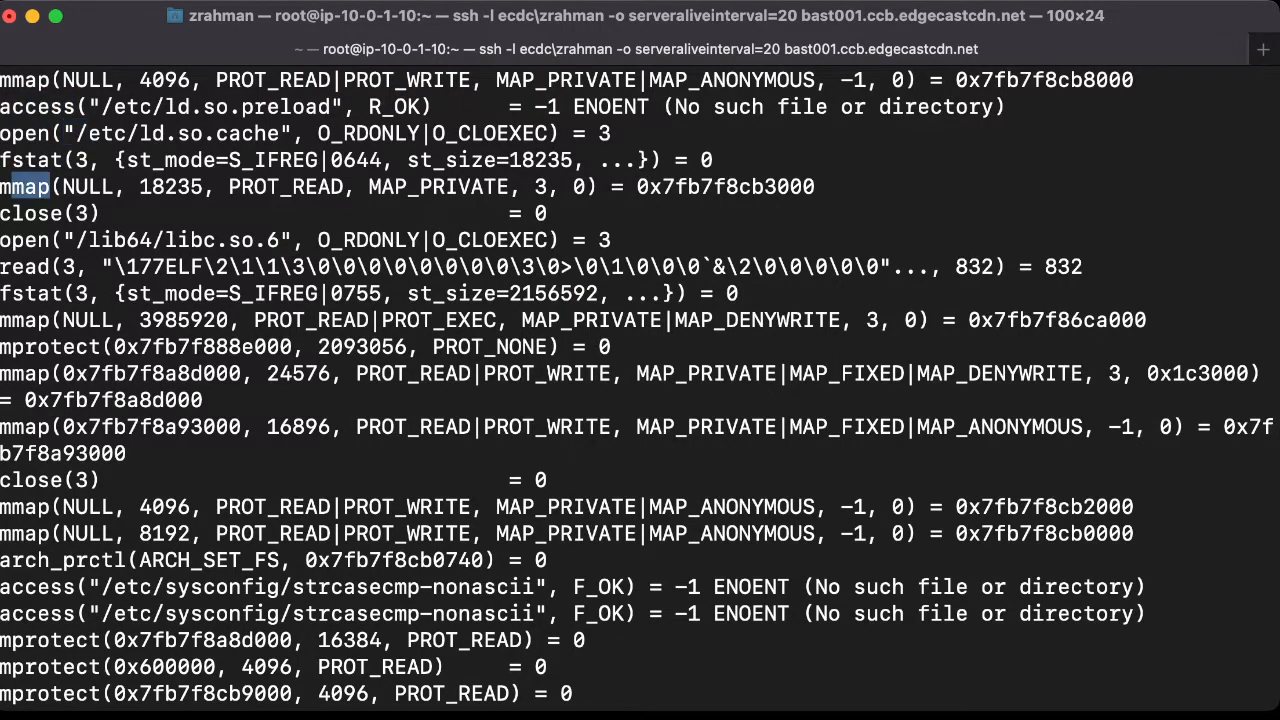
pyautogui.scroll(-10, 640, 400)
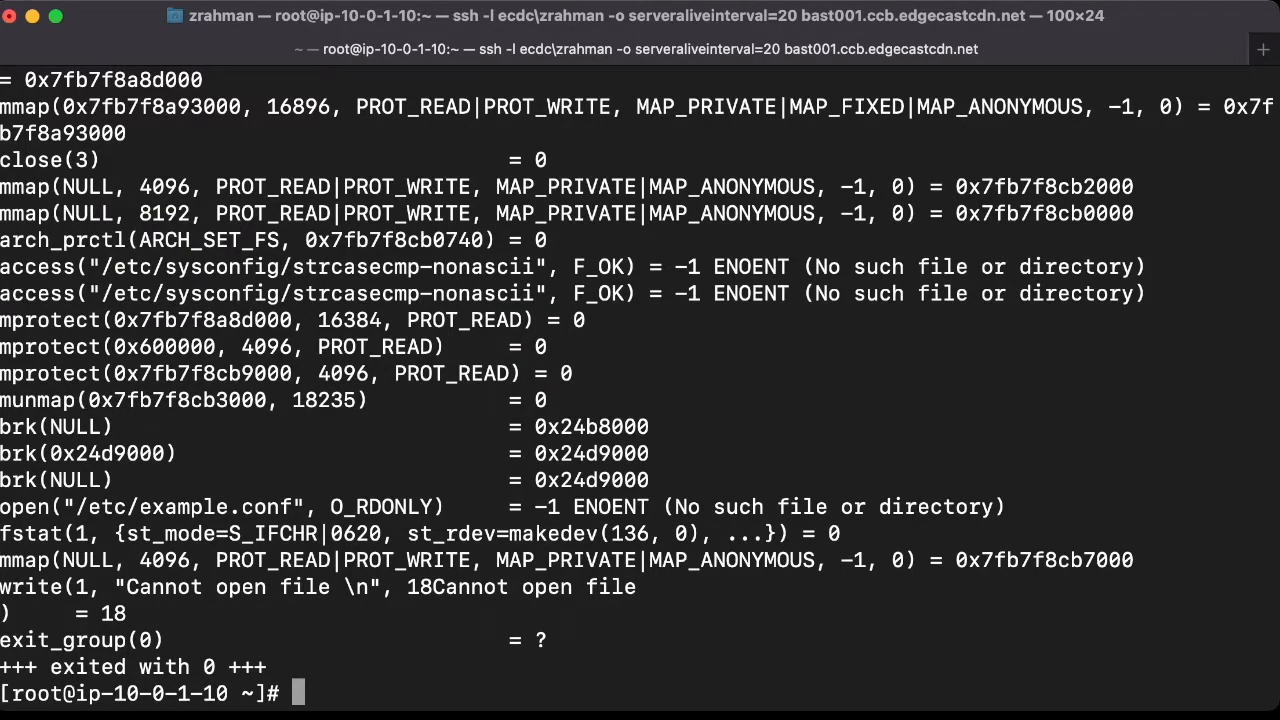
pyautogui.moveTo(76, 507); pyautogui.dragTo(292, 507)
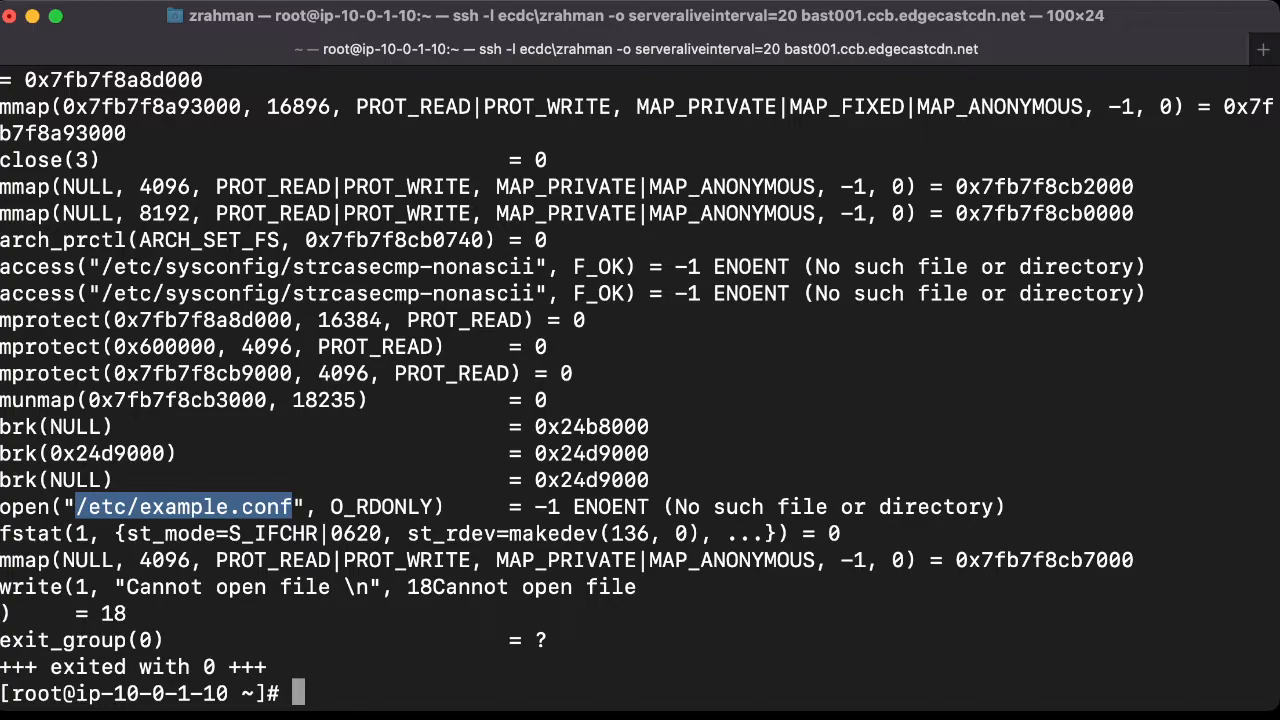
# - Create an empty /etc/example.conf with touch and confirm it now exists
pyautogui.click(640, 400)
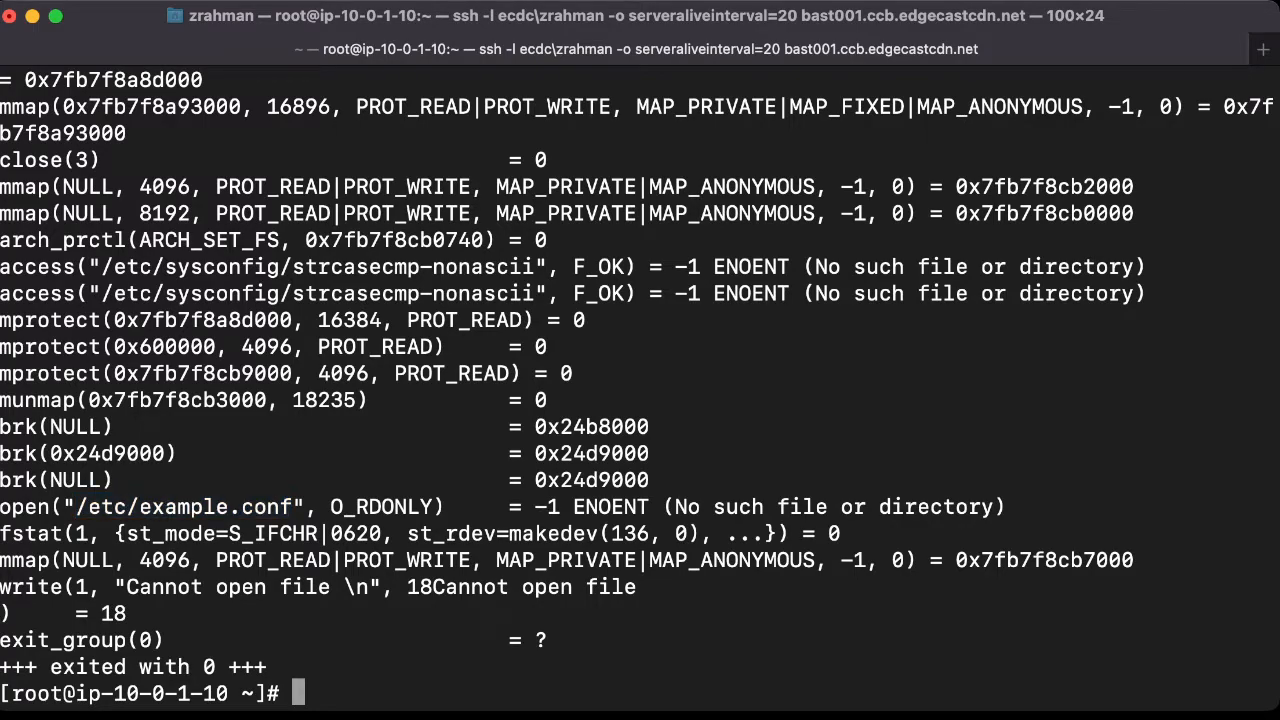
pyautogui.write('ll /etc/example.conf')
pyautogui.press('Return')
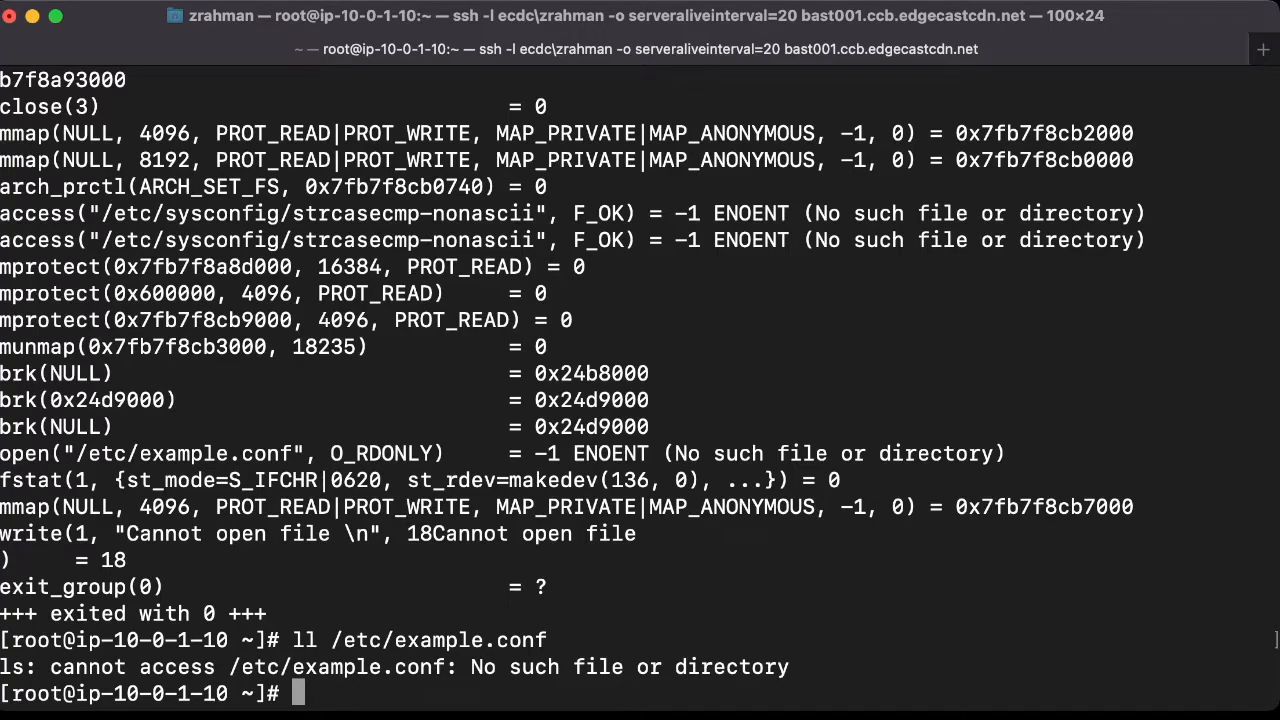
pyautogui.write('mk')
pyautogui.press('BackSpace')
pyautogui.press('BackSpace')
pyautogui.write('touch')
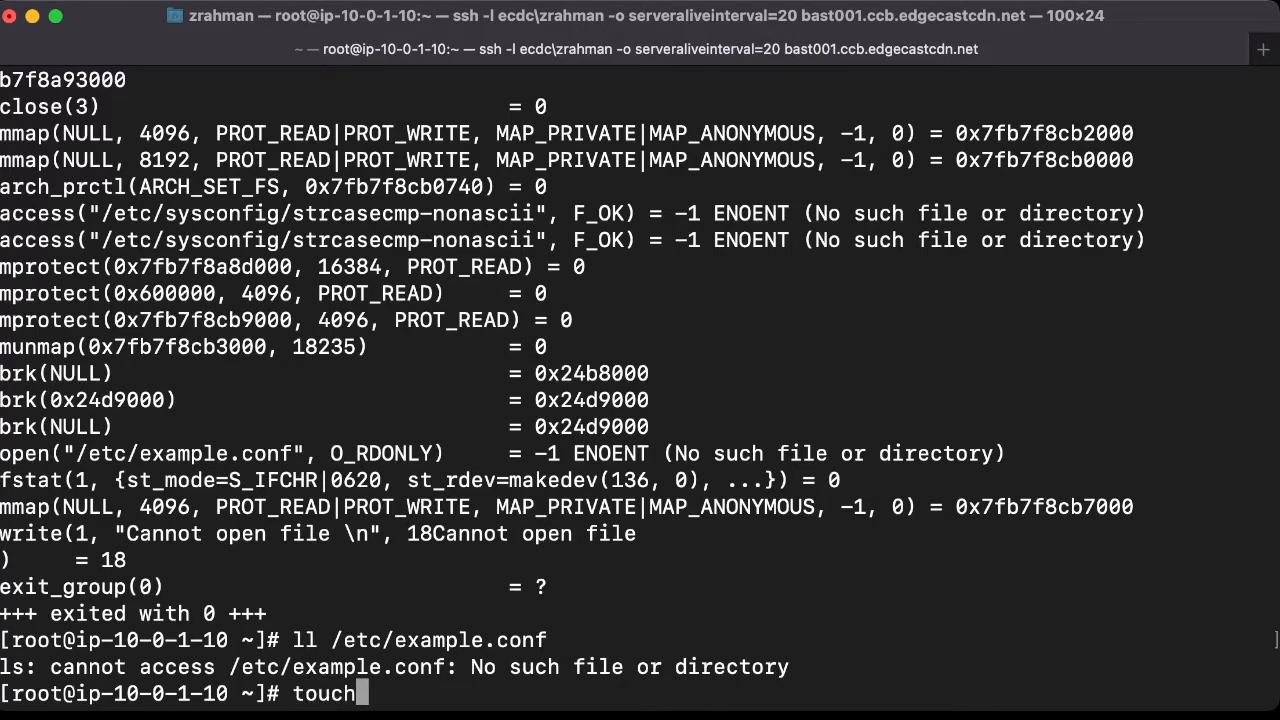
pyautogui.write(' /etc/example.conf')
pyautogui.press('Return')
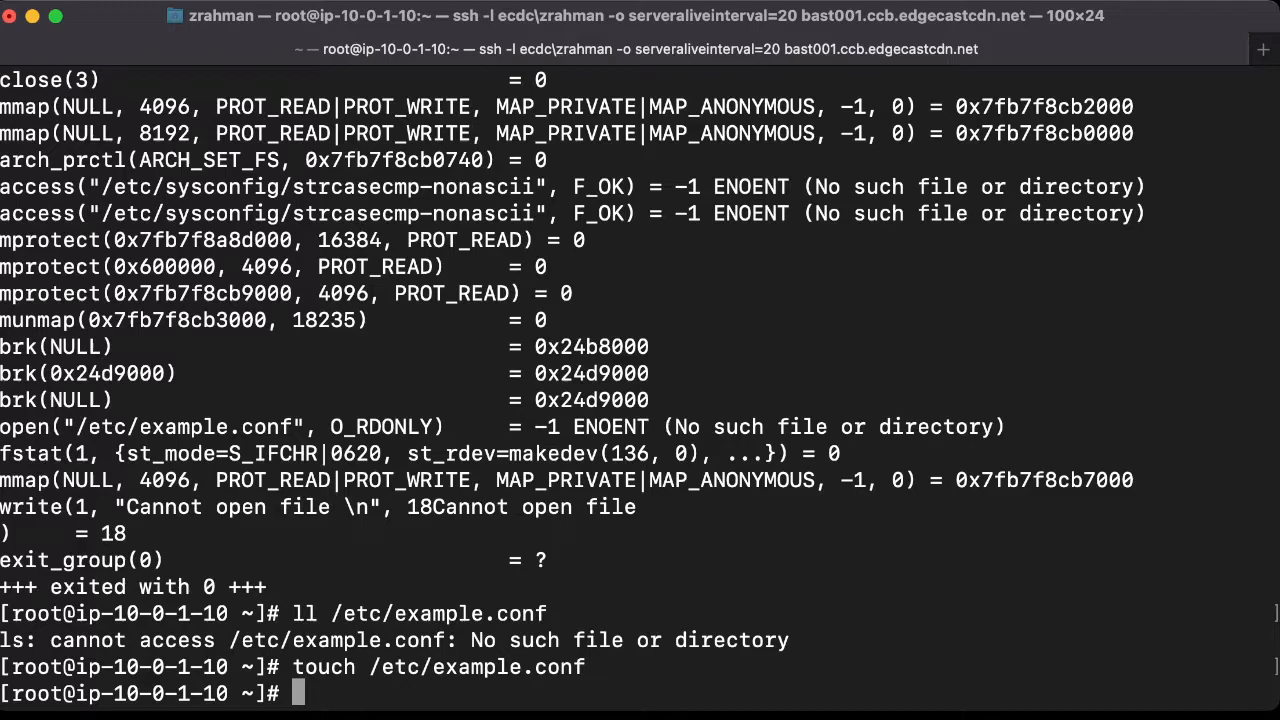
pyautogui.press('Up')
pyautogui.press('Up')
pyautogui.press('Return')
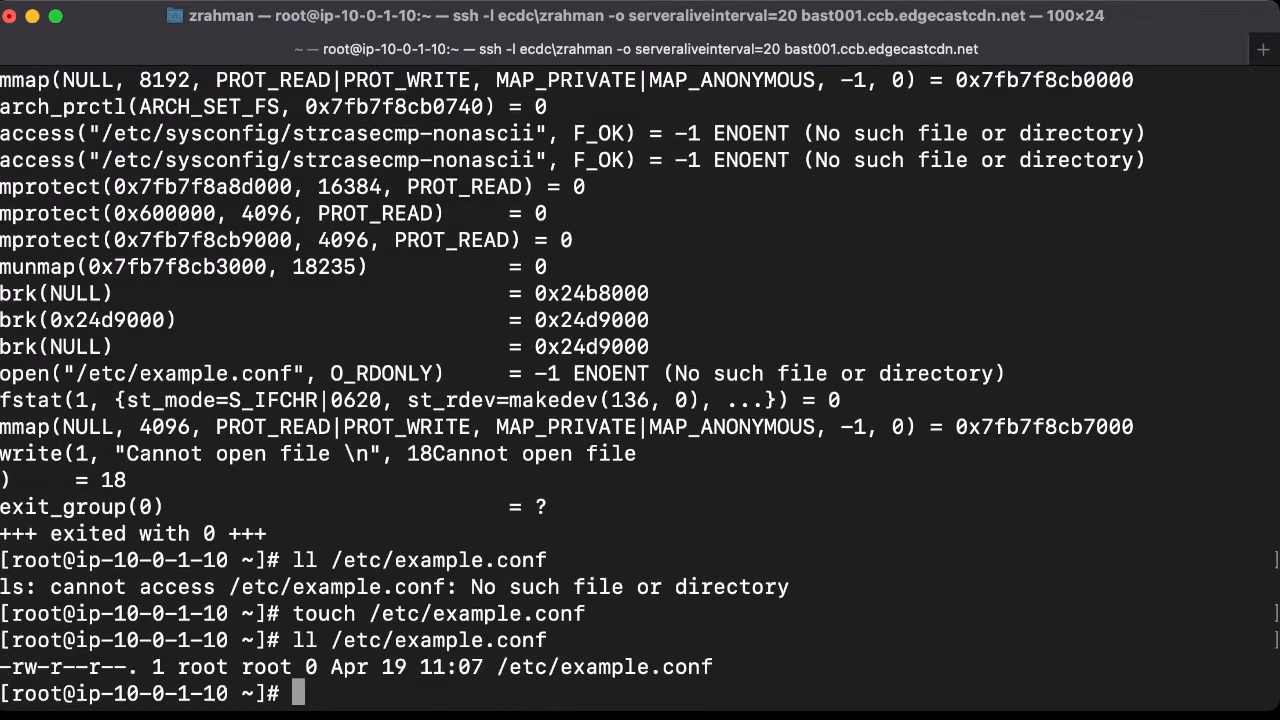
pyautogui.write('clear')
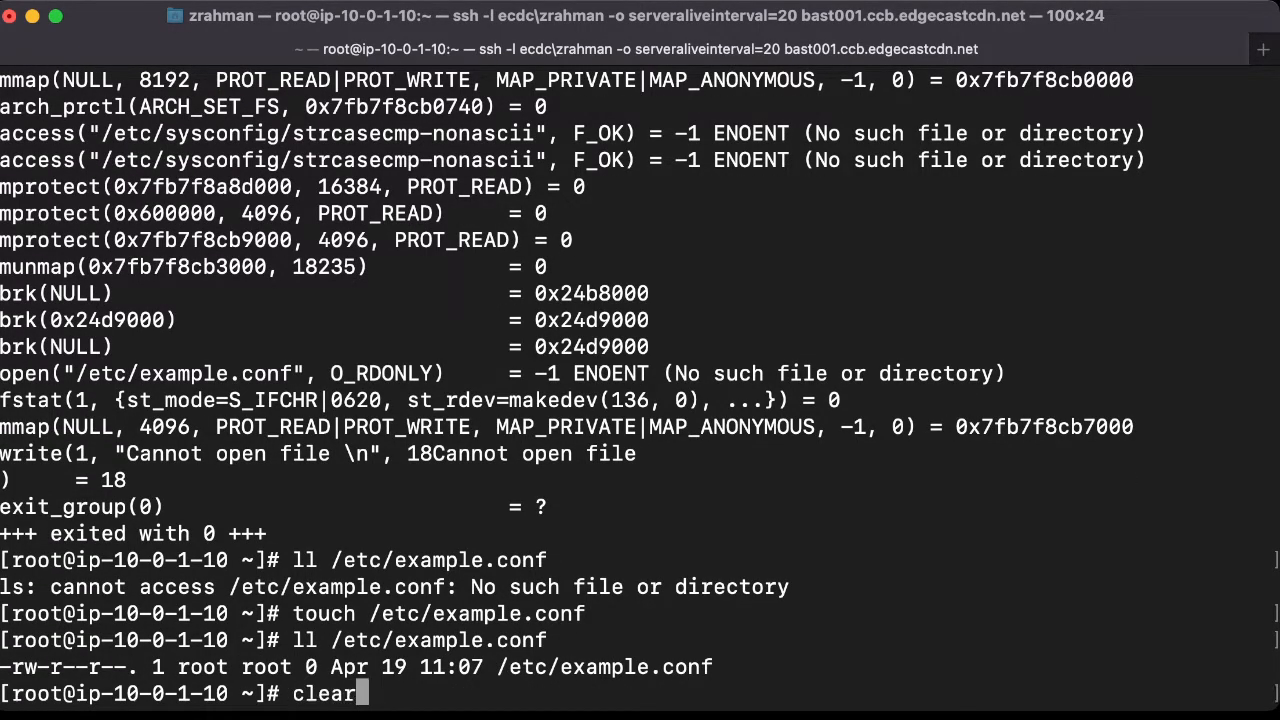
# - Rerun example_app under strace showing 'Success!', then clear the screen
pyautogui.press('Return')
pyautogui.press('Return')
pyautogui.press('Up')
pyautogui.press('Up')
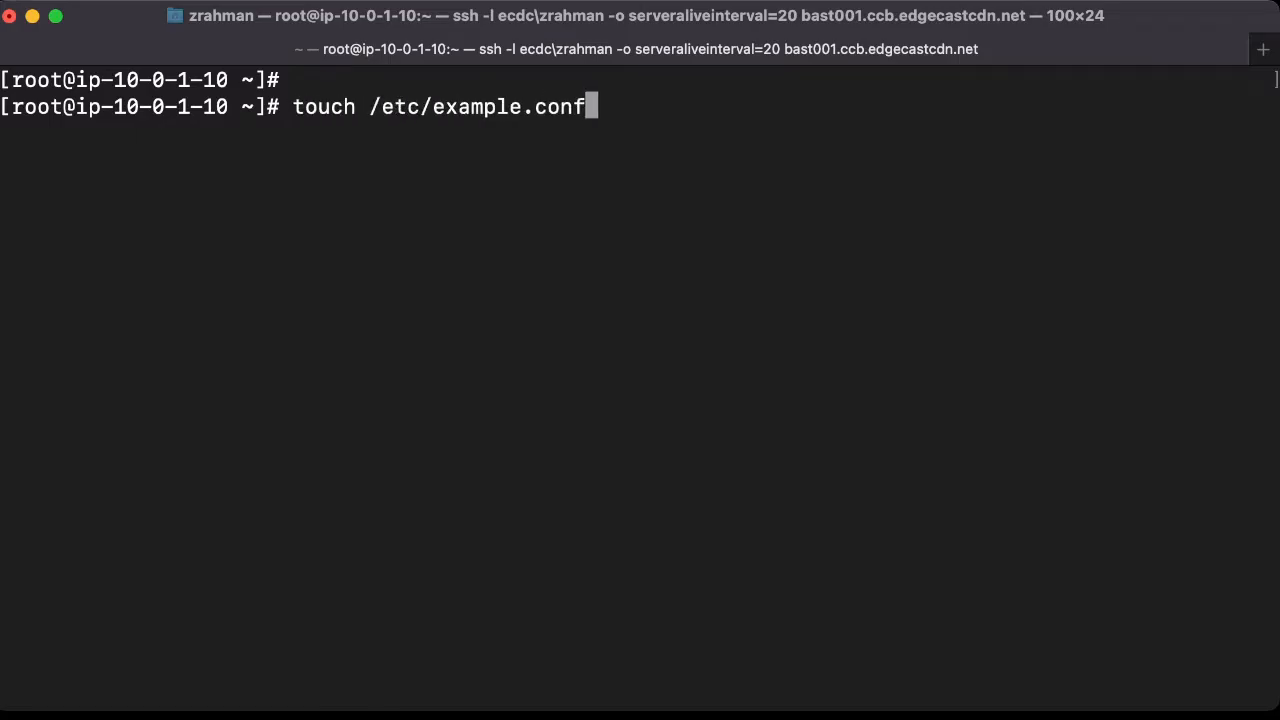
pyautogui.press('Up')
pyautogui.press('Up')
pyautogui.press('Return')
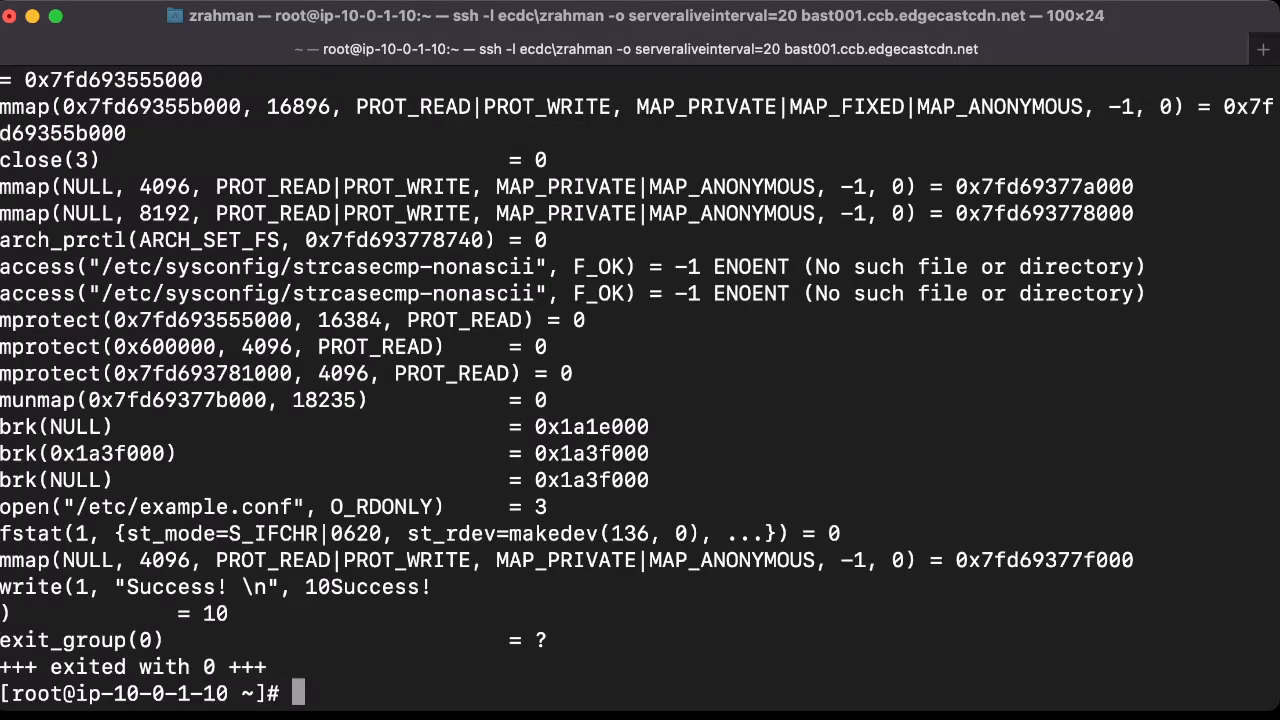
pyautogui.moveTo(64, 586); pyautogui.dragTo(432, 586)
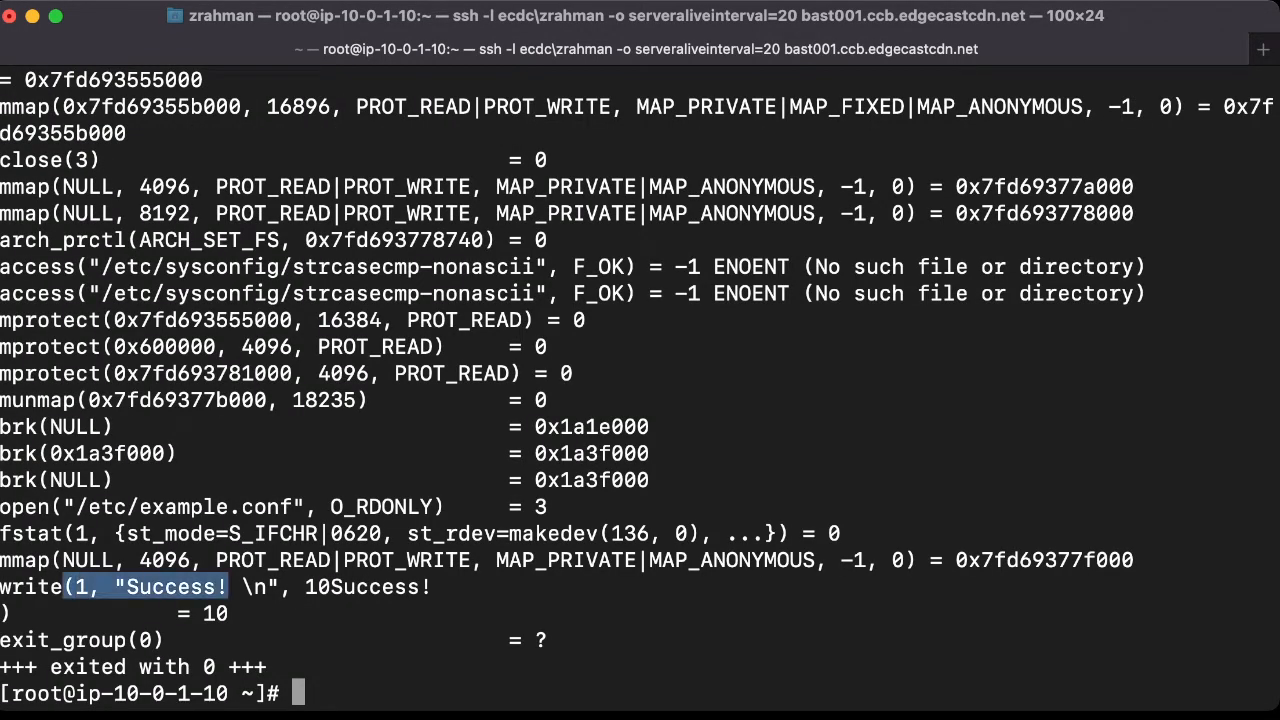
pyautogui.click(432, 586)
pyautogui.write('cle')
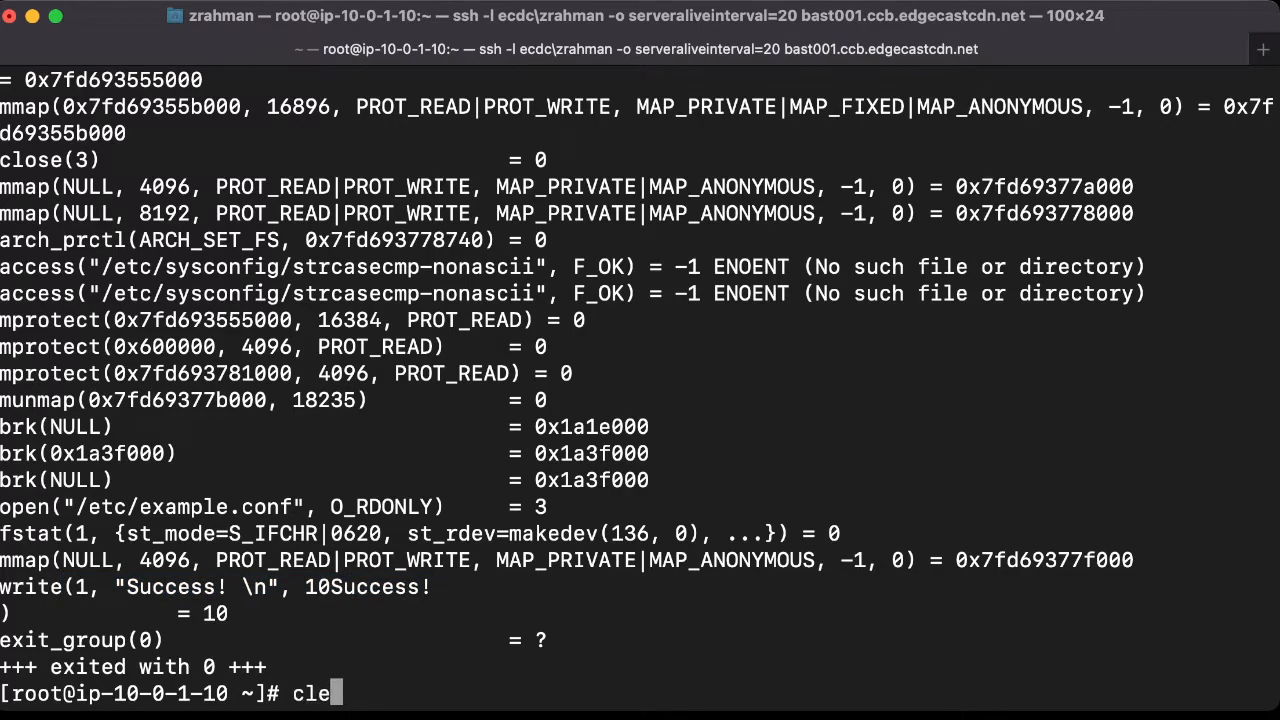
pyautogui.write('ar')
pyautogui.press('Return')
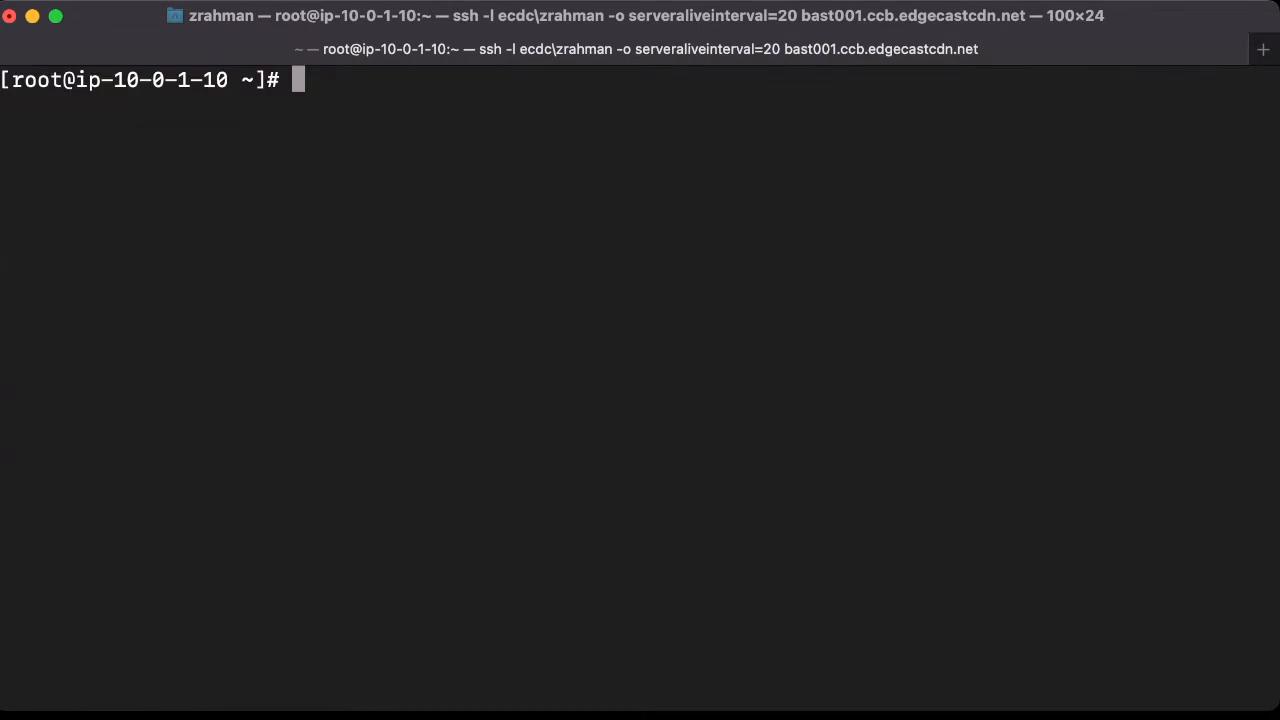
pyautogui.write('ls')
# - List the home folder and run memleak_test_app under Valgrind
pyautogui.press('Return')
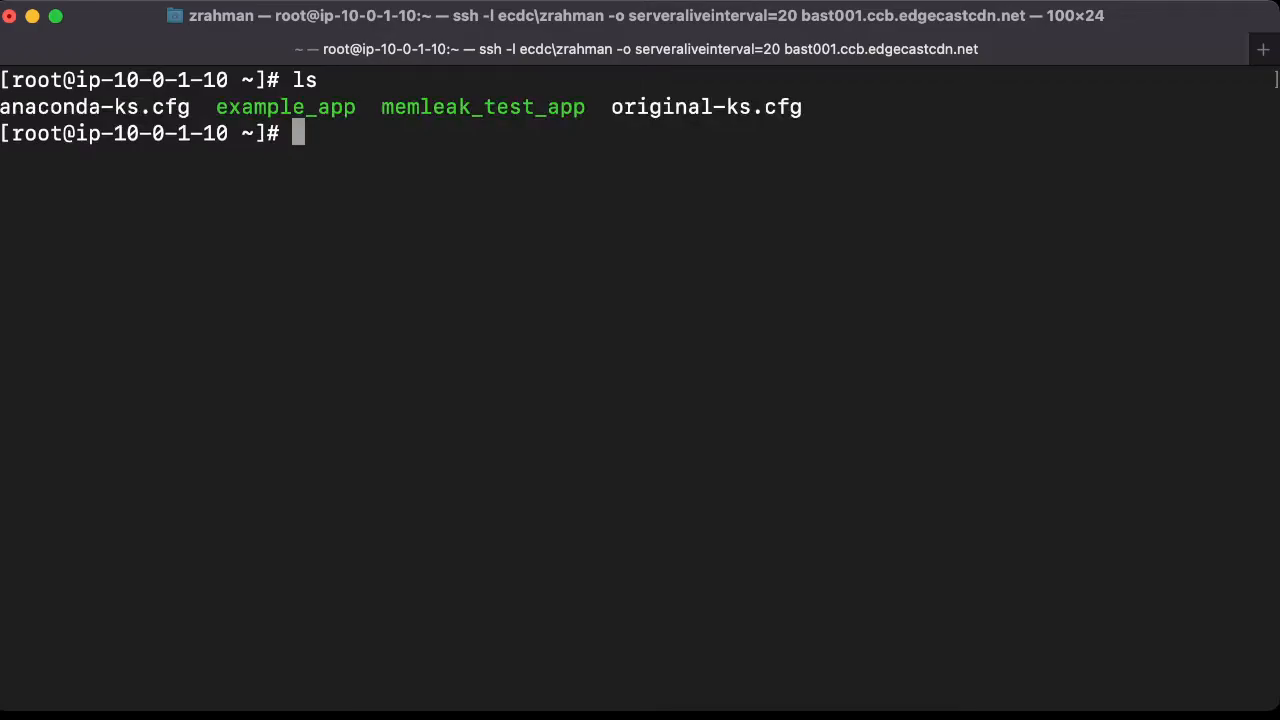
pyautogui.moveTo(382, 107); pyautogui.dragTo(608, 107)
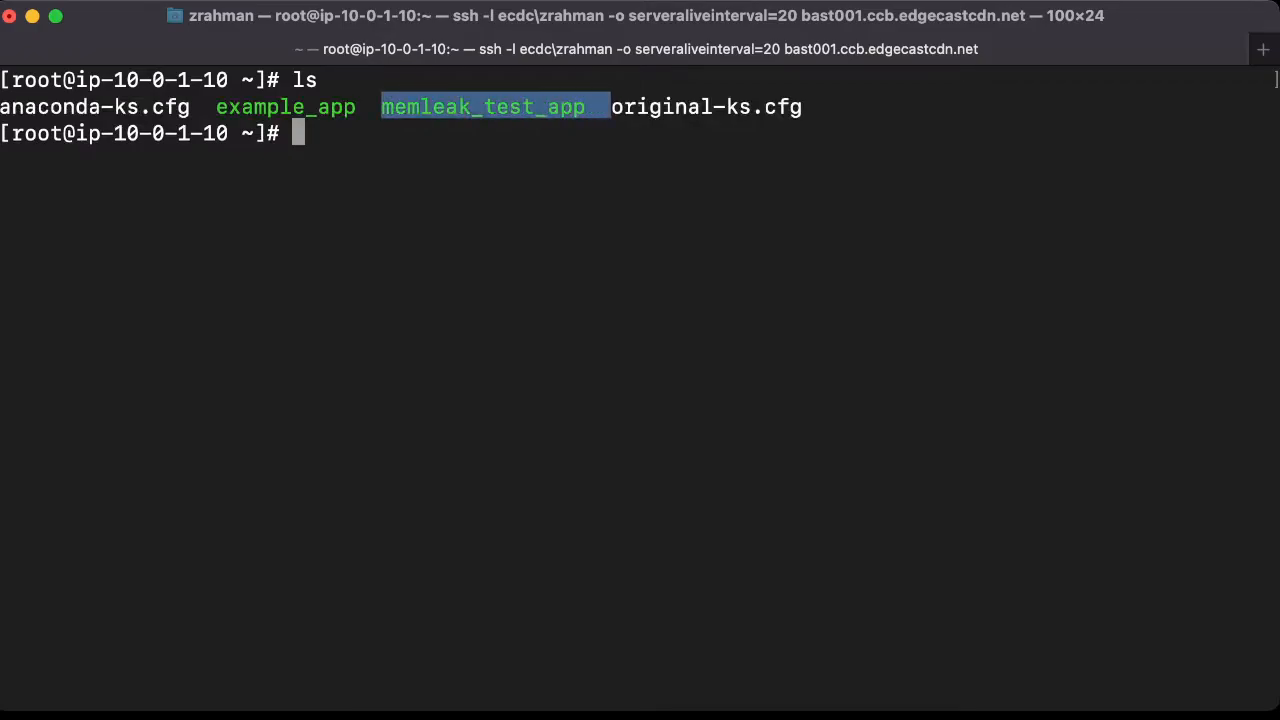
pyautogui.click(608, 107)
pyautogui.write('valgrind ')
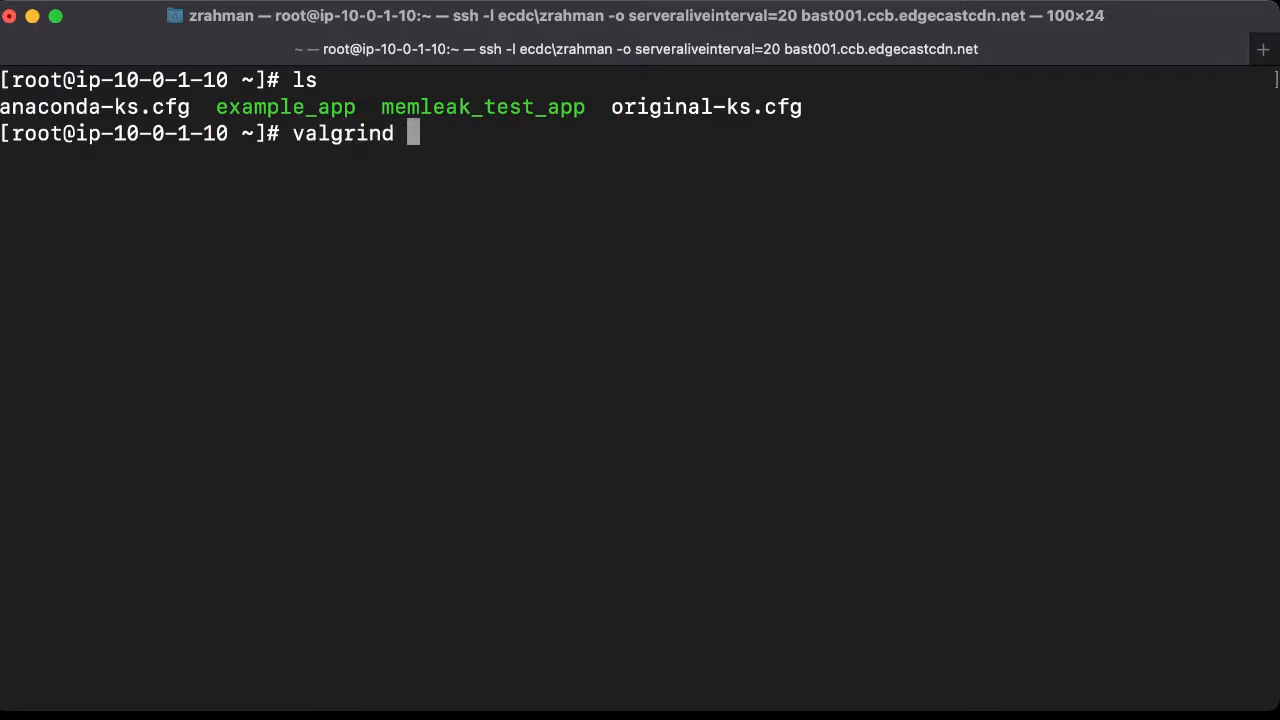
pyautogui.write('./m')
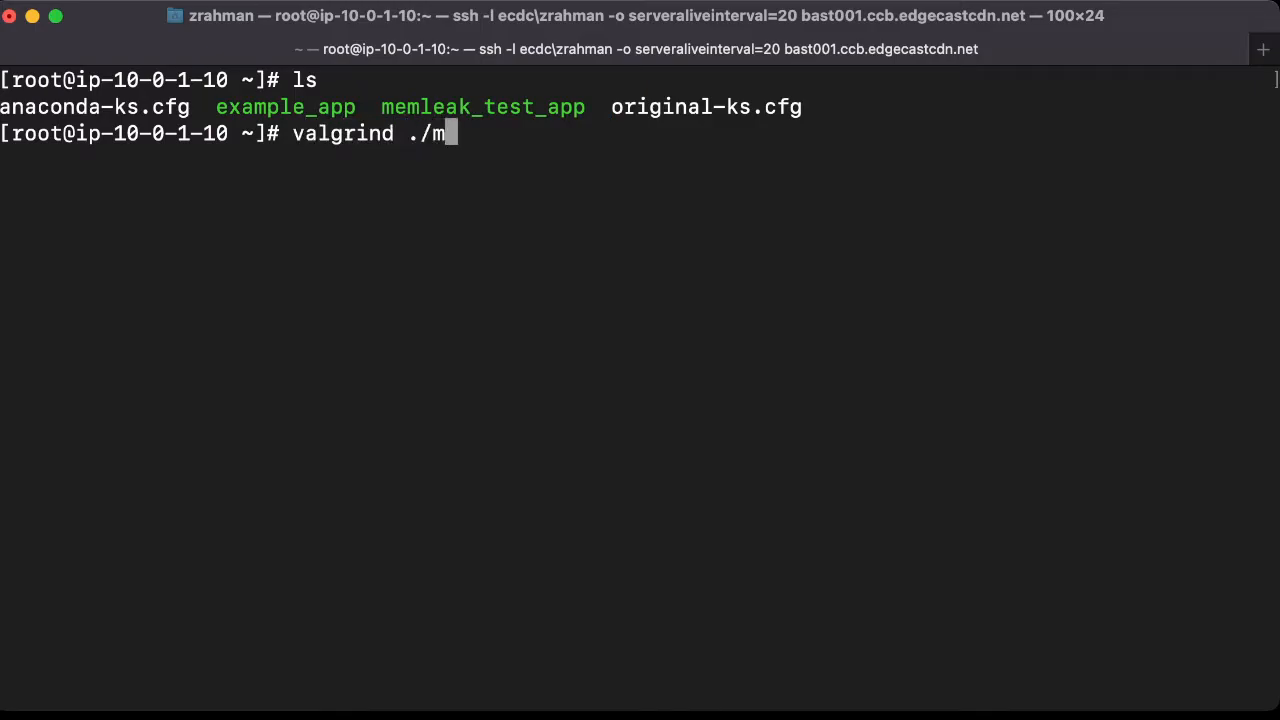
pyautogui.write('e')
pyautogui.press('Tab')
pyautogui.press('Return')
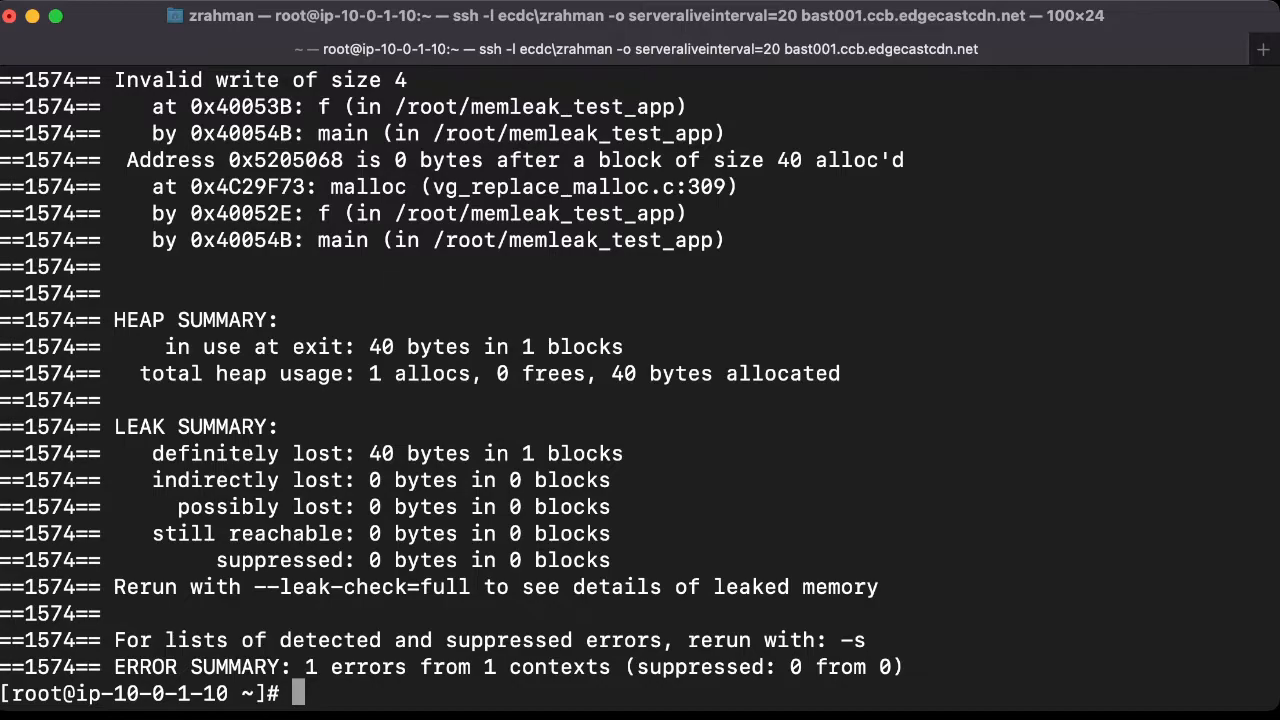
pyautogui.scroll(10, 640, 400)
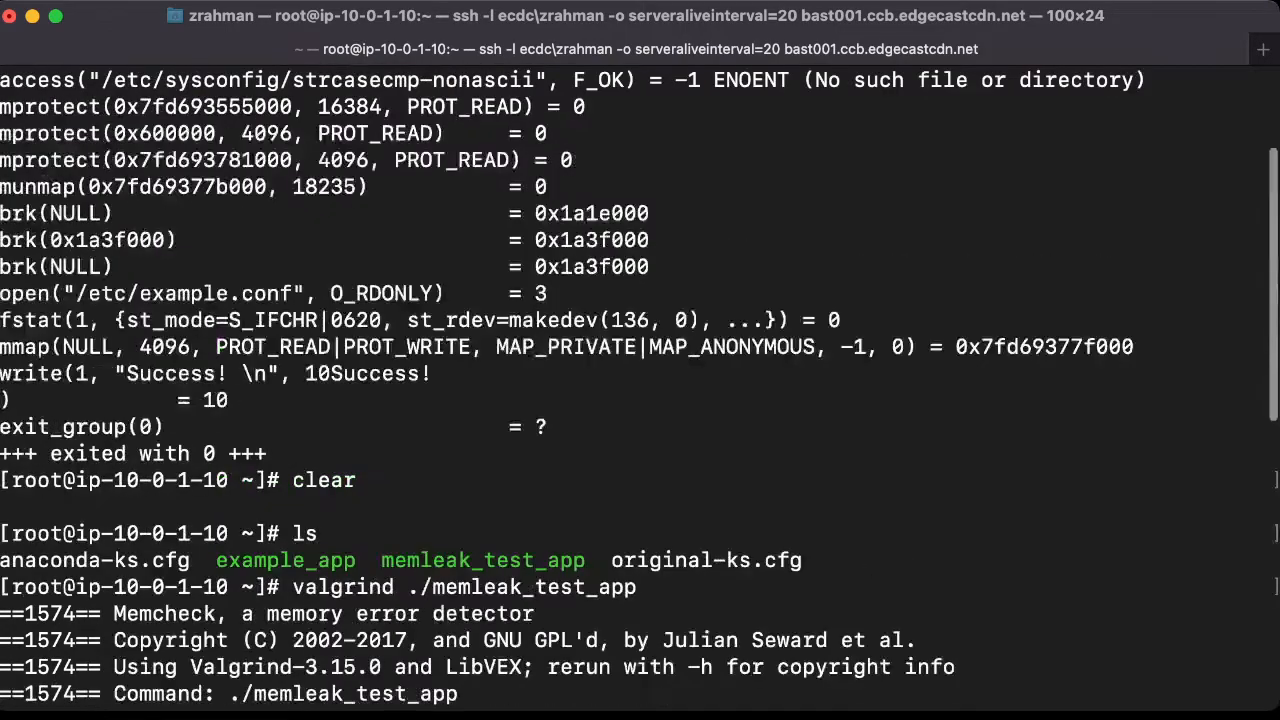
pyautogui.scroll(-4, 640, 400)
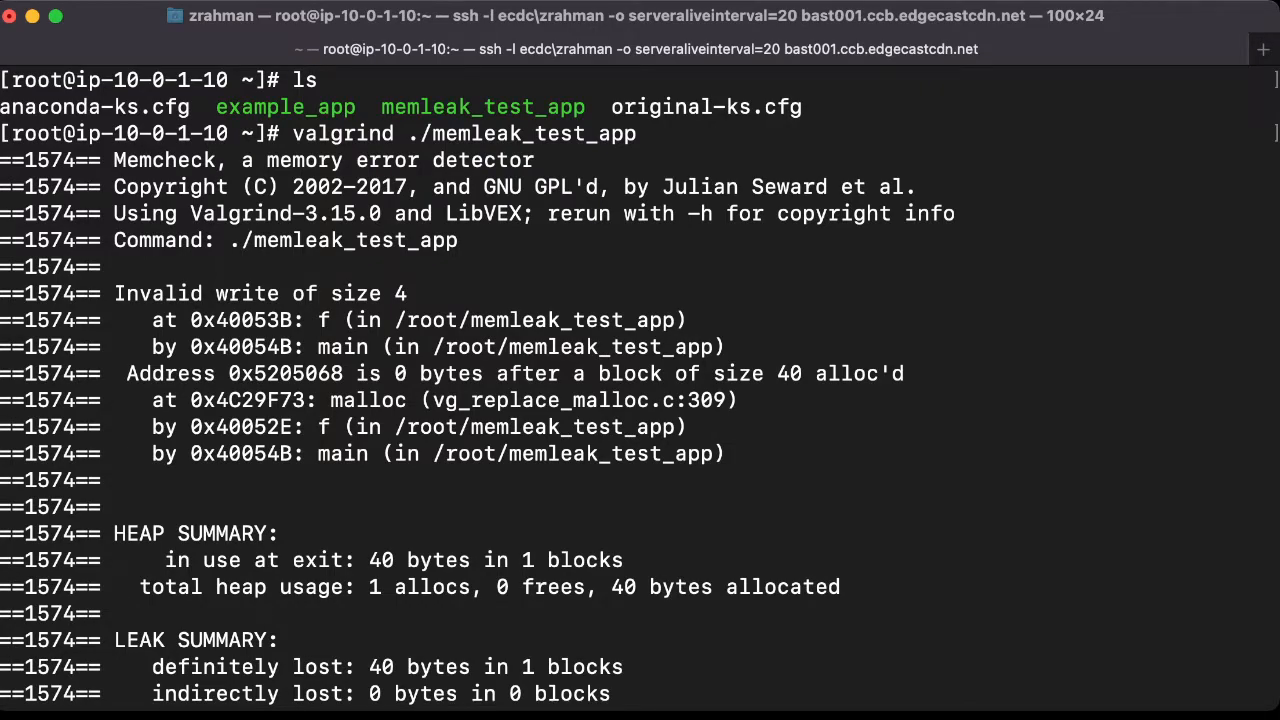
pyautogui.scroll(-7, 640, 400)
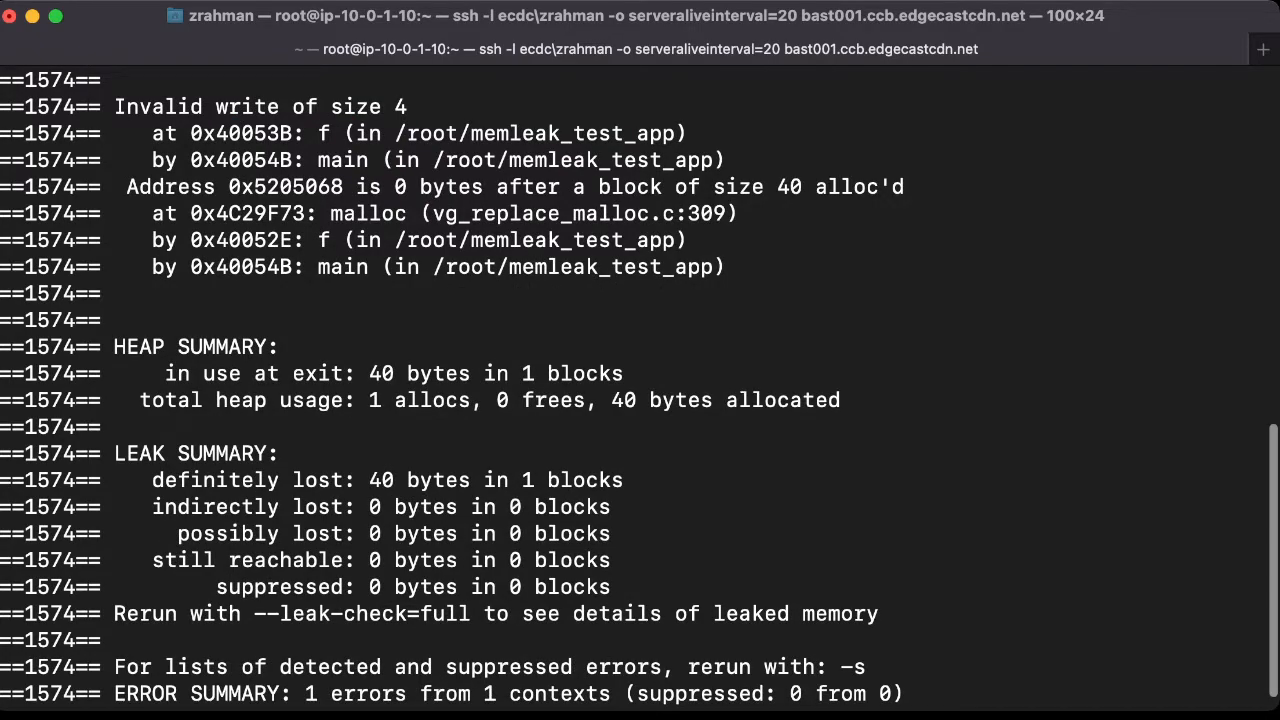
pyautogui.moveTo(190, 133); pyautogui.dragTo(292, 133)
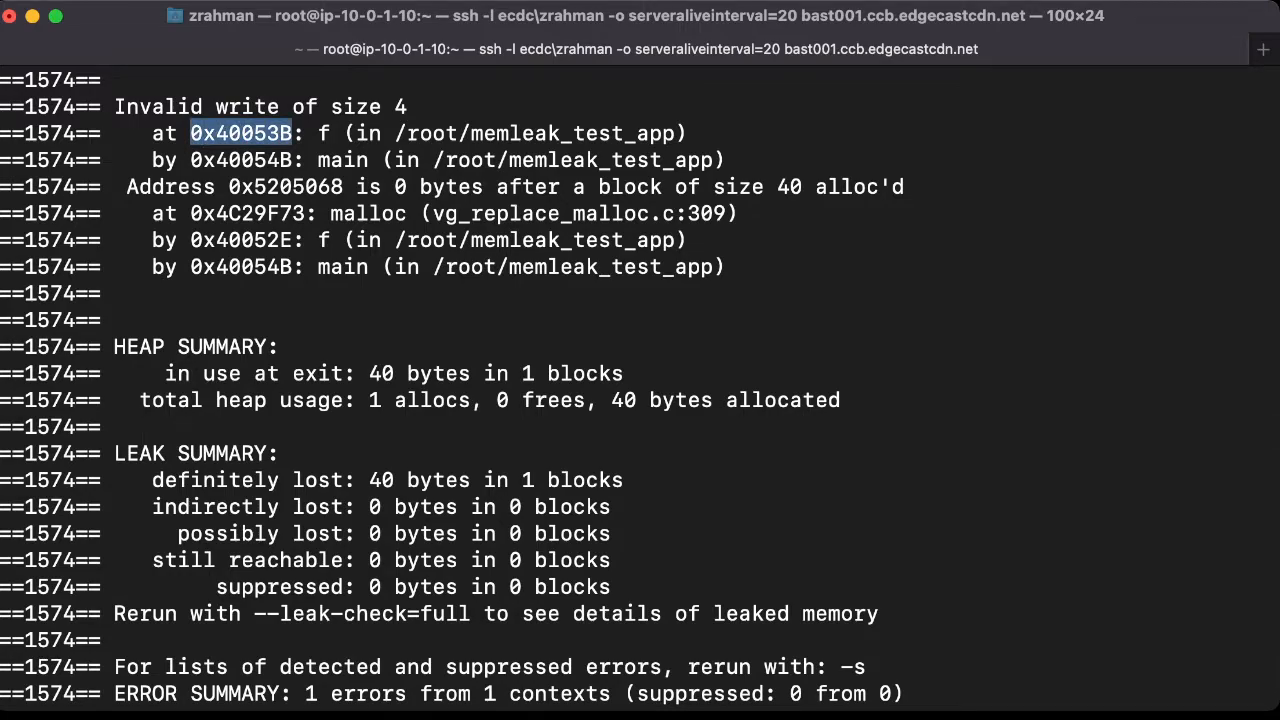
pyautogui.scroll(-1, 640, 400)
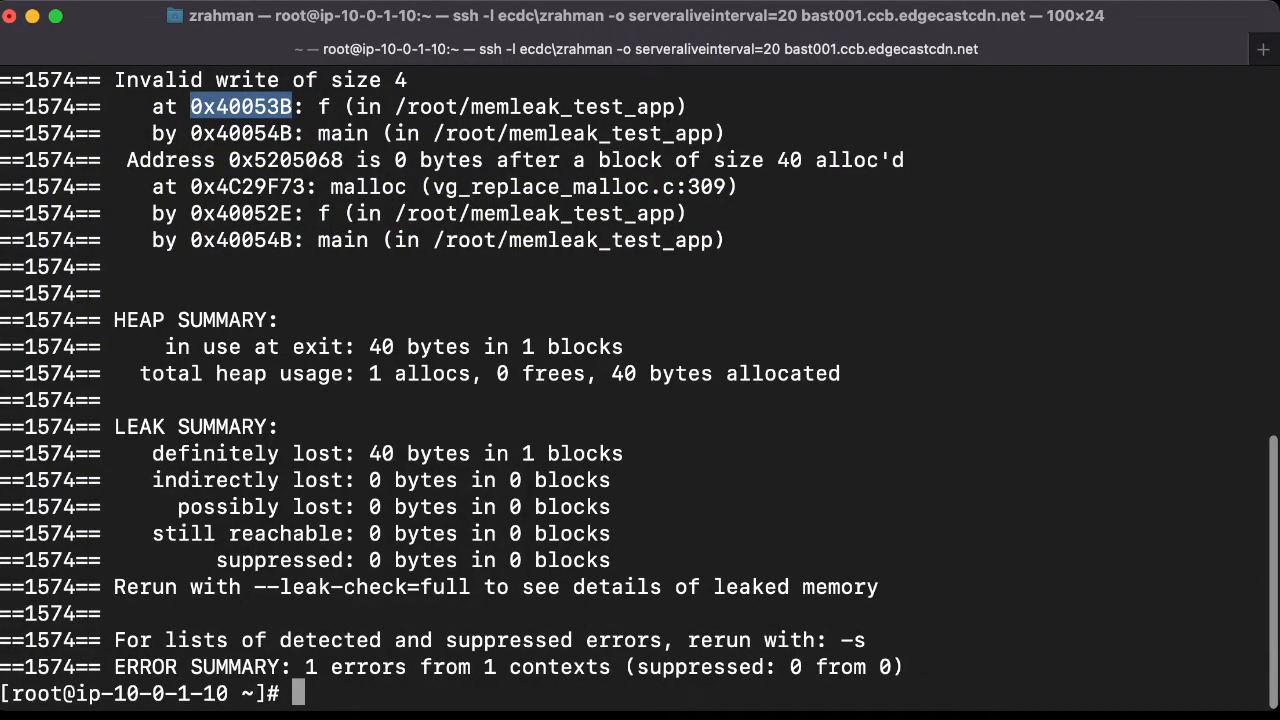
pyautogui.moveTo(165, 346)
pyautogui.mouseDown()
pyautogui.moveTo(344, 346)
pyautogui.moveTo(190, 346)
pyautogui.mouseUp()
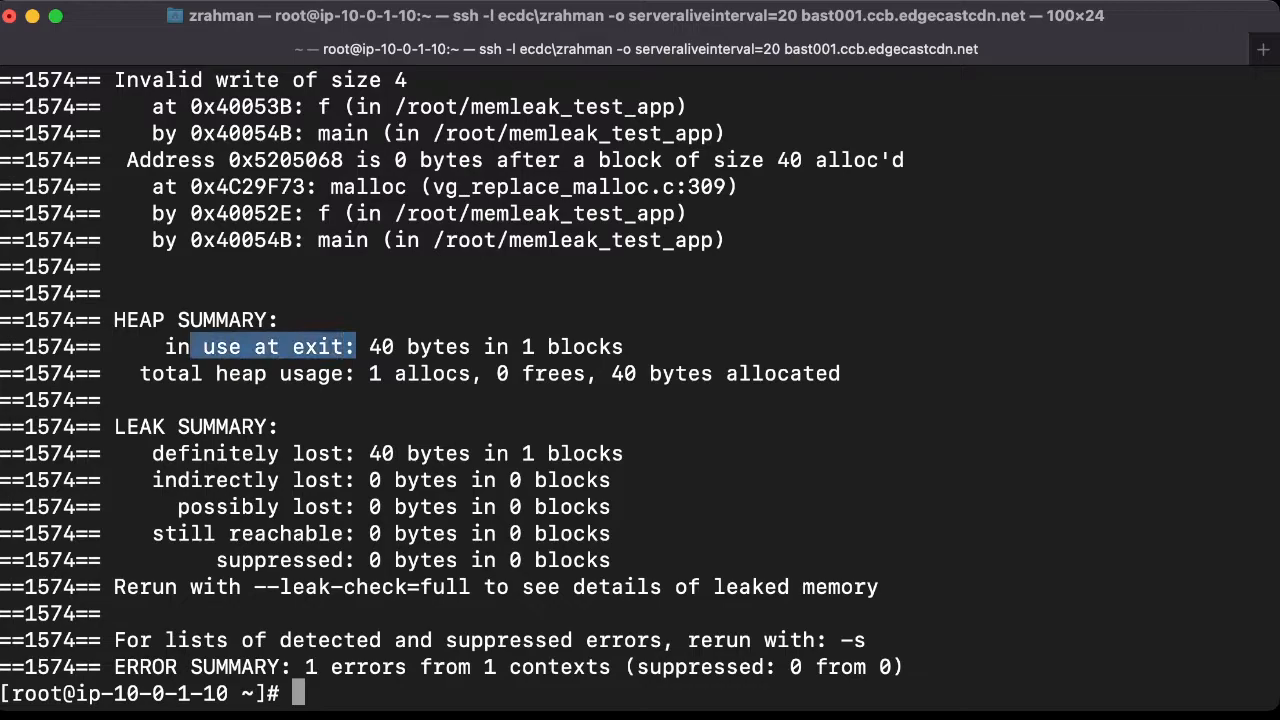
pyautogui.moveTo(368, 346); pyautogui.dragTo(612, 346)
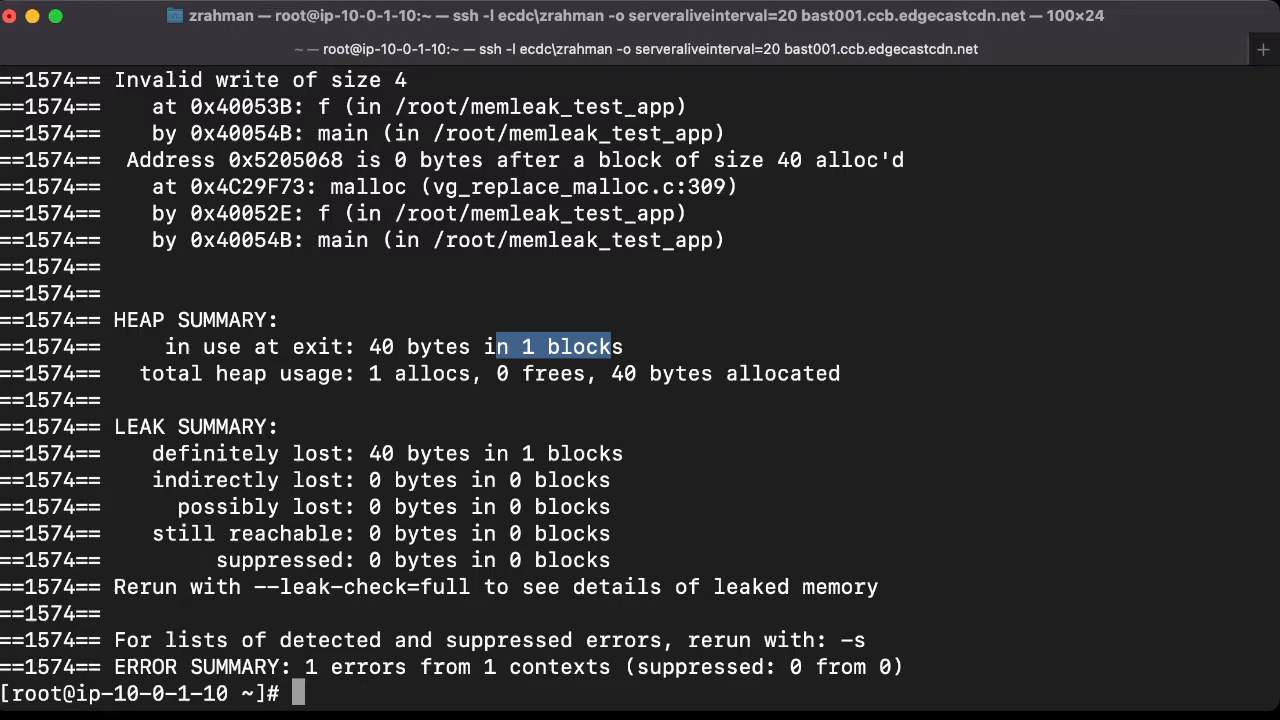
pyautogui.moveTo(497, 373); pyautogui.dragTo(600, 373)
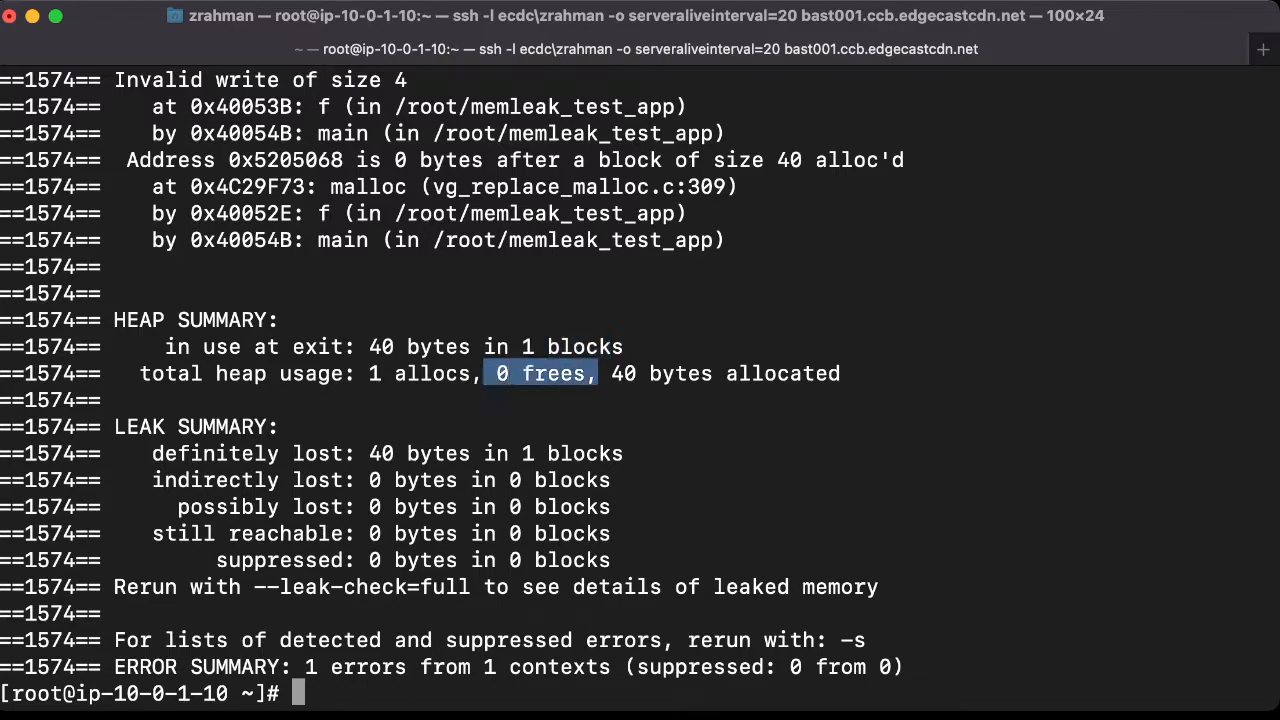
pyautogui.click(540, 373)
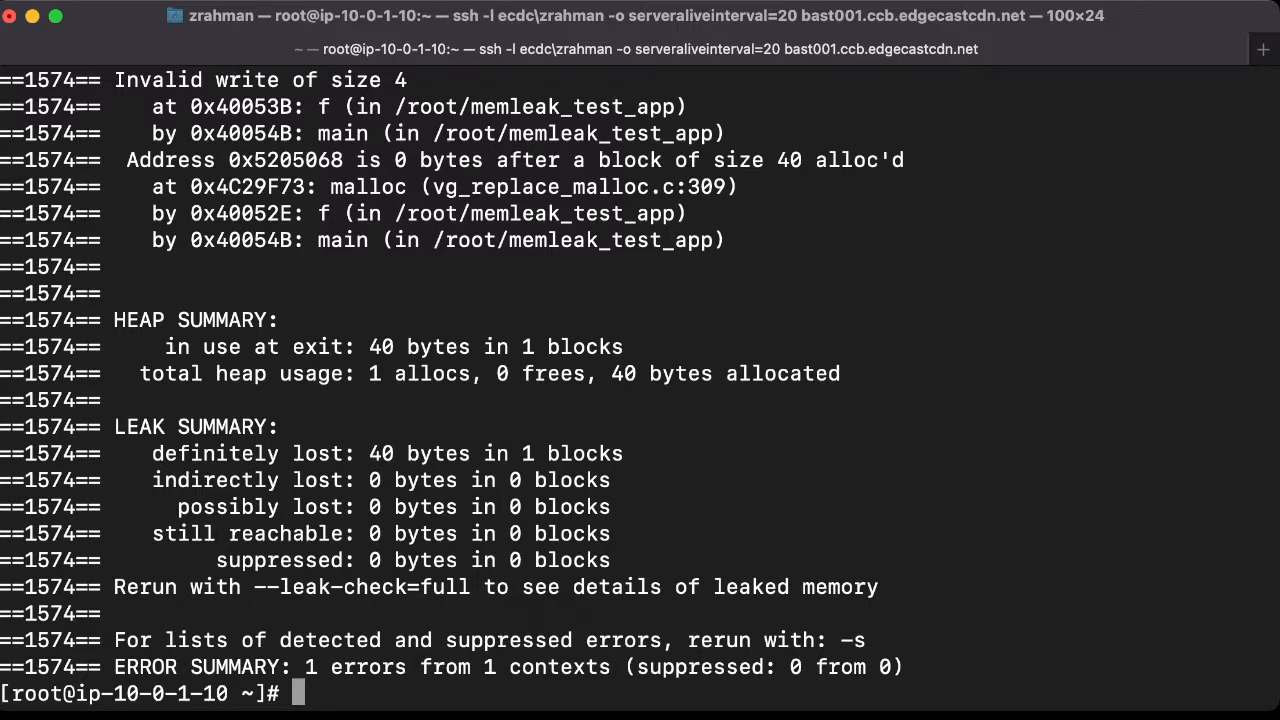
pyautogui.moveTo(152, 453); pyautogui.dragTo(623, 453)
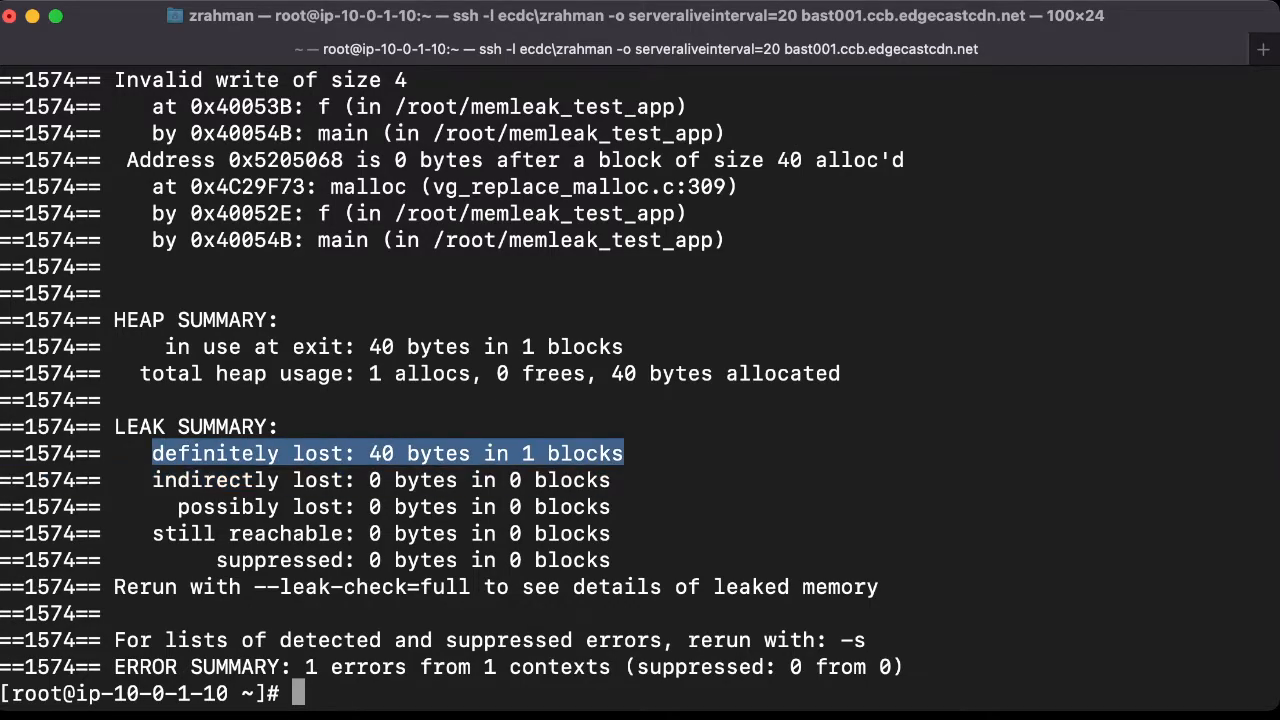
pyautogui.click(400, 466)
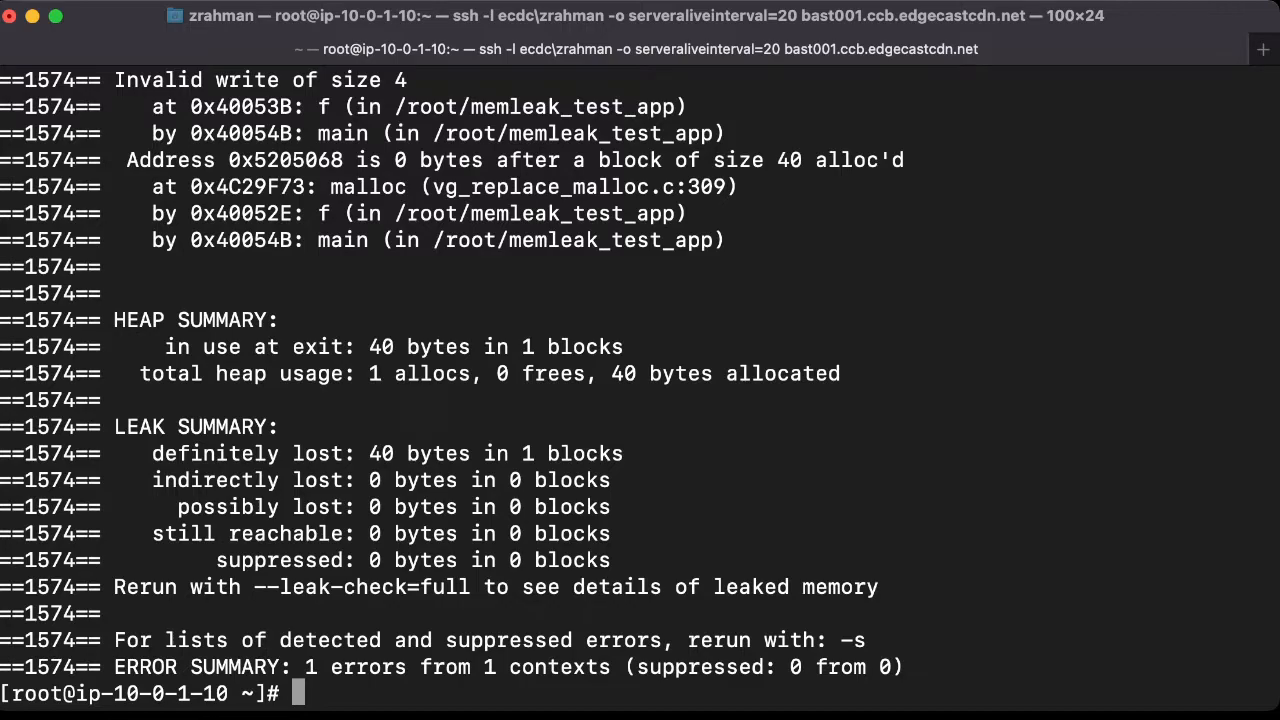
pyautogui.write('celar')
# - Clear the screen and strip execute permission from memleak_test_app with chmod -x
pyautogui.press('Return')
pyautogui.write('cle')
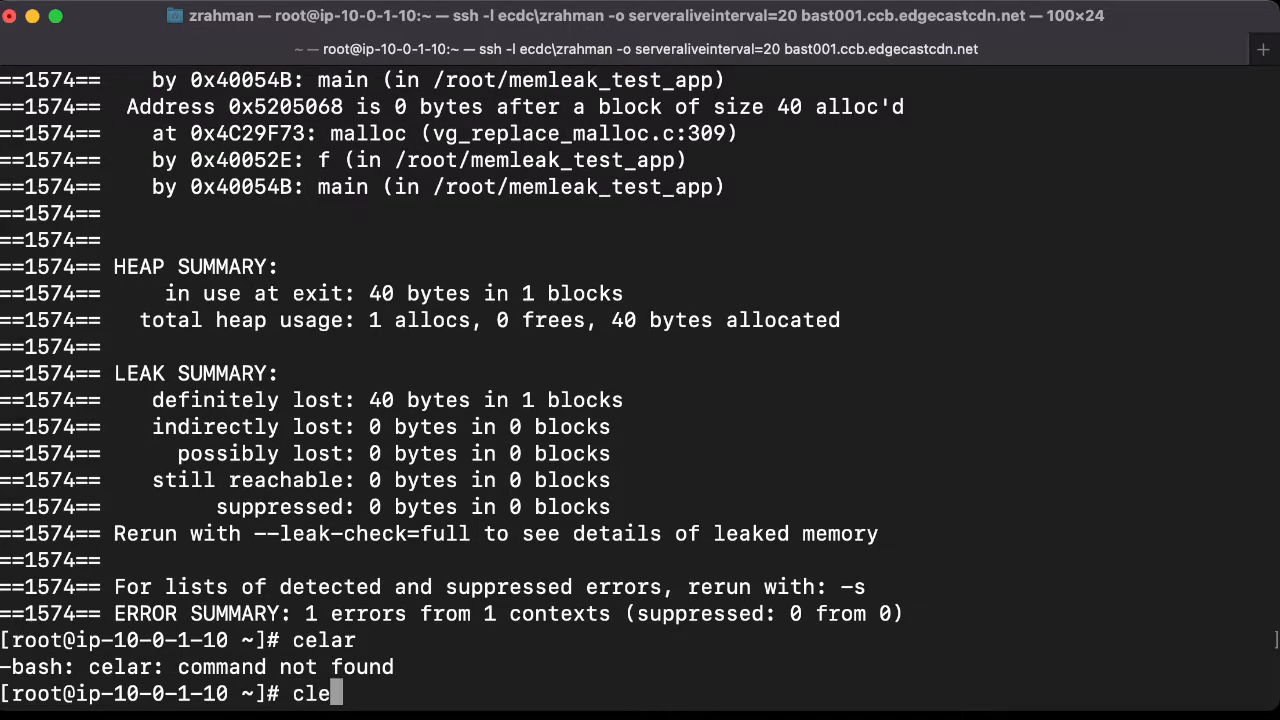
pyautogui.write('ar')
pyautogui.press('Return')
pyautogui.press('Return')
pyautogui.write('ls')
pyautogui.press('Return')
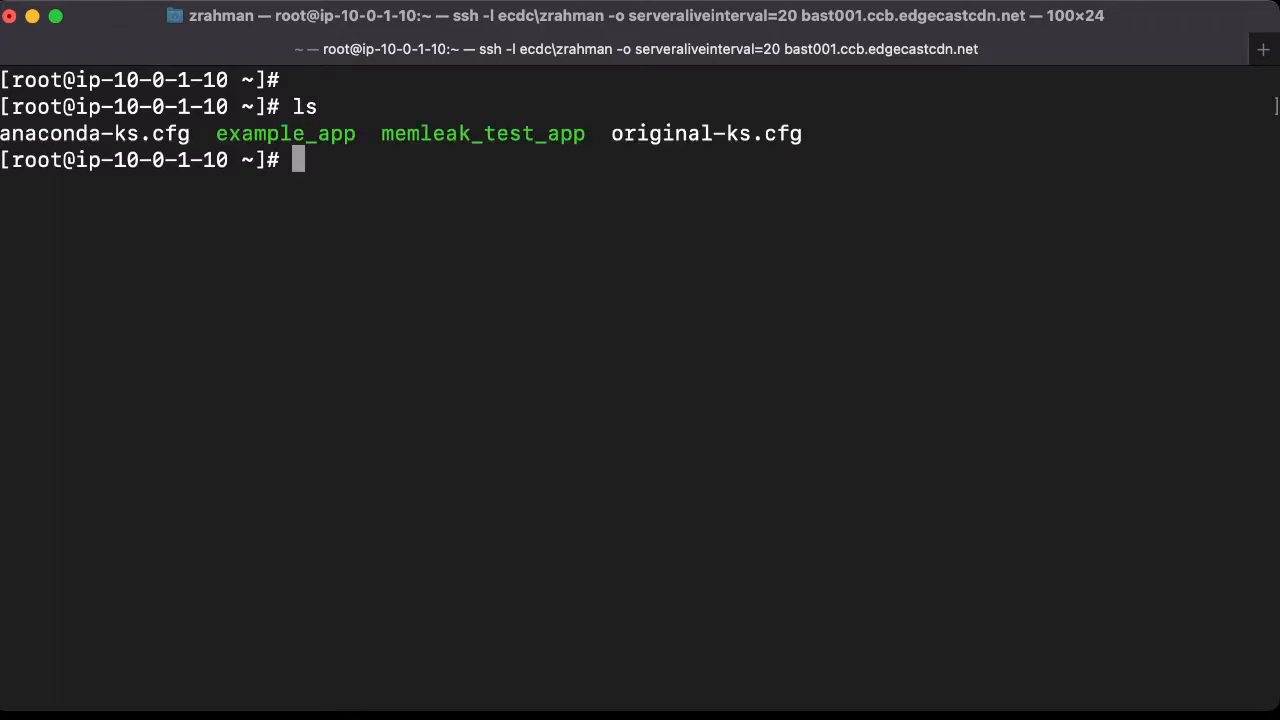
pyautogui.write('chmod -x ')
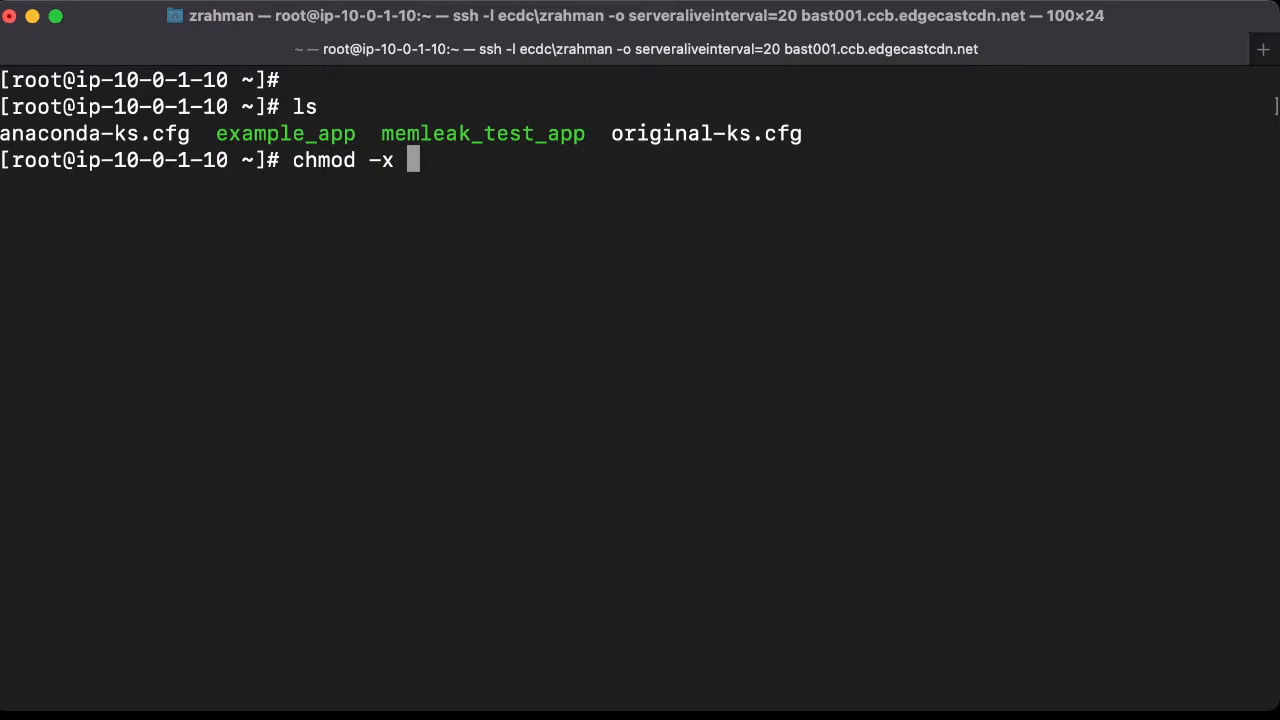
pyautogui.write('.')
pyautogui.write('/me')
pyautogui.press('Tab')
pyautogui.press('Return')
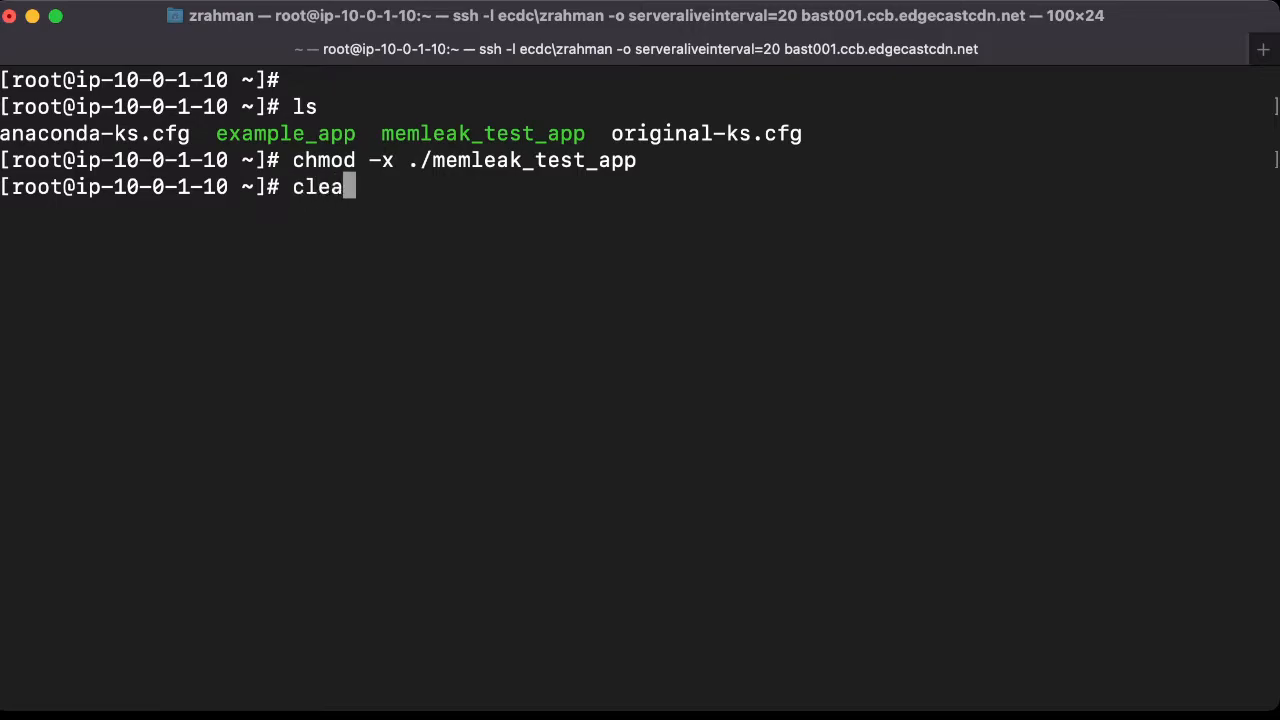
pyautogui.write('r')
# - Run dig, which fails on libdns.so.1102, then ldd /bin/dig to list its libraries
pyautogui.press('Return')
pyautogui.write('di')
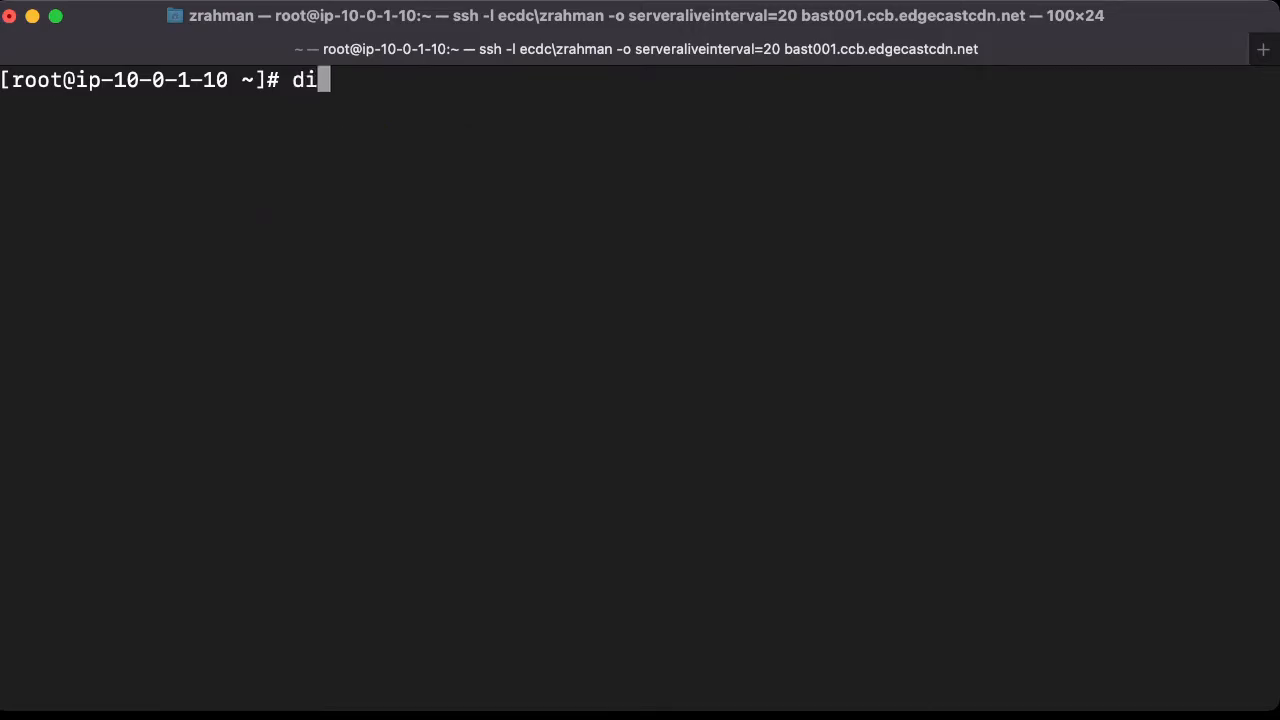
pyautogui.write('g')
pyautogui.press('Return')
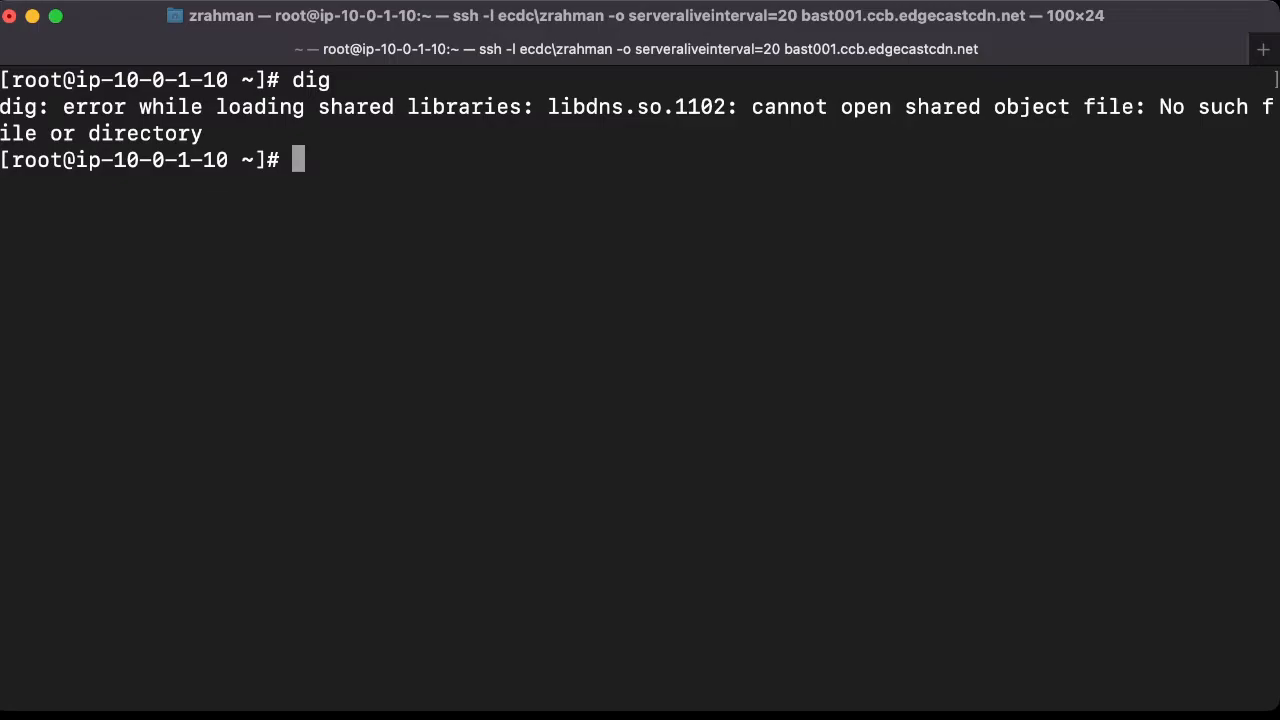
pyautogui.write('ldd ')
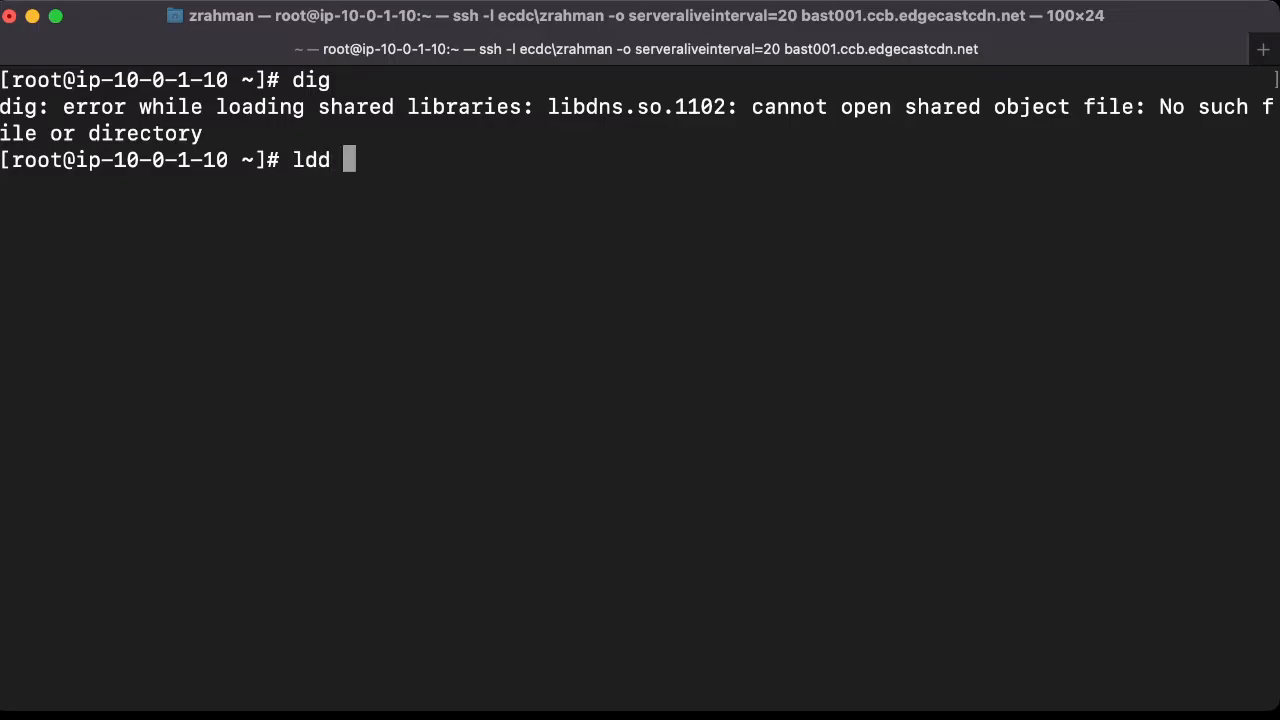
pyautogui.write('dig')
pyautogui.press('Return')
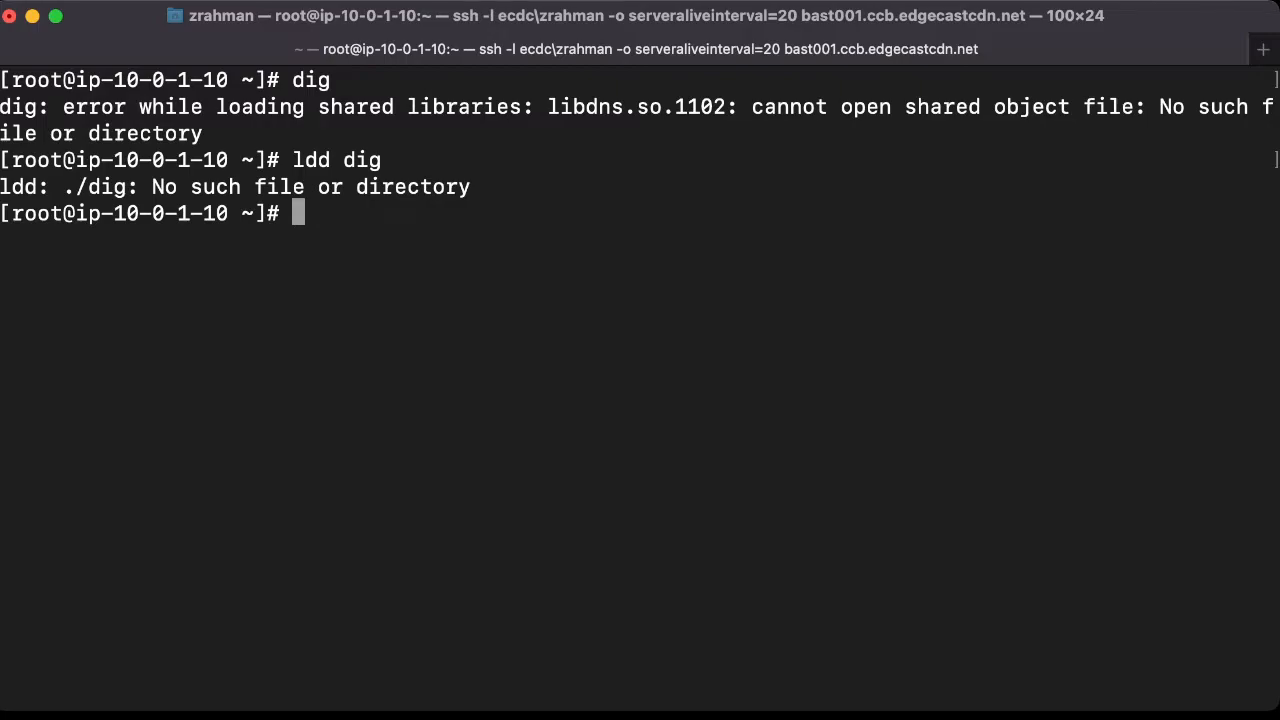
pyautogui.write('ldd ')
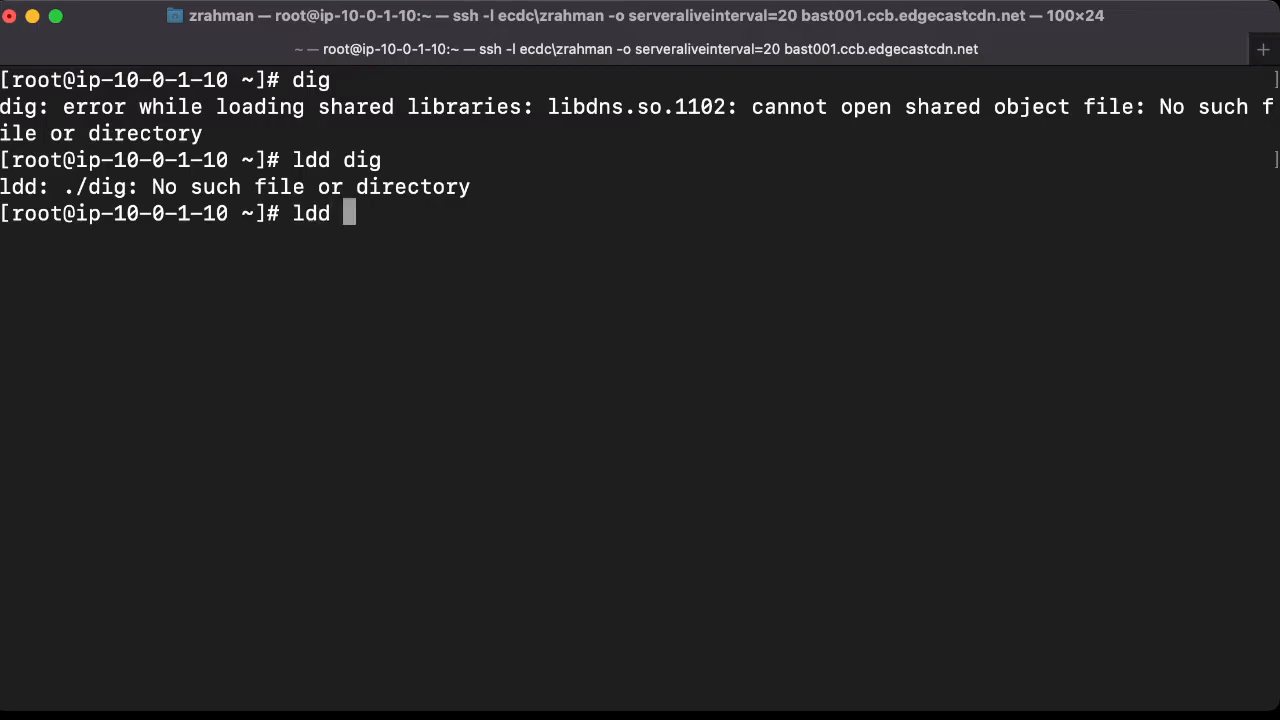
pyautogui.write('/')
pyautogui.write('bin/')
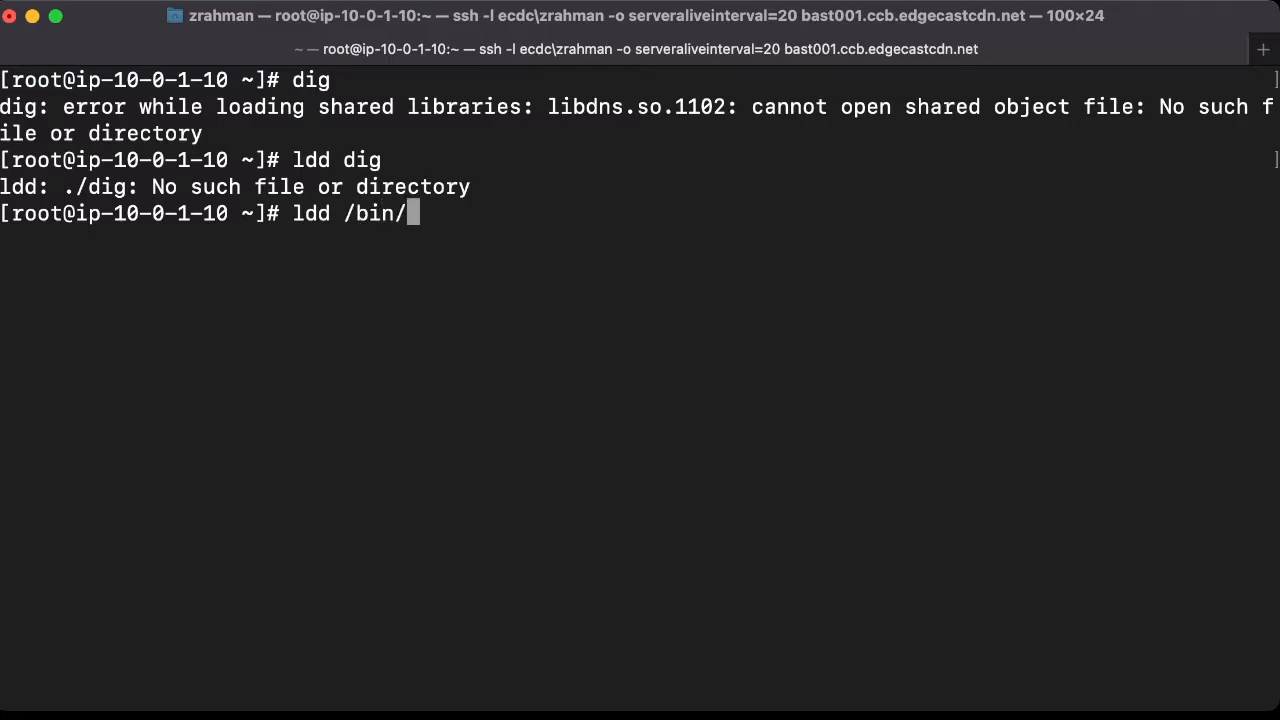
pyautogui.write('dig')
# - Rerun ldd /bin/dig and highlight the libdns.so.1102 'not found' line and the listing
pyautogui.press('Return')
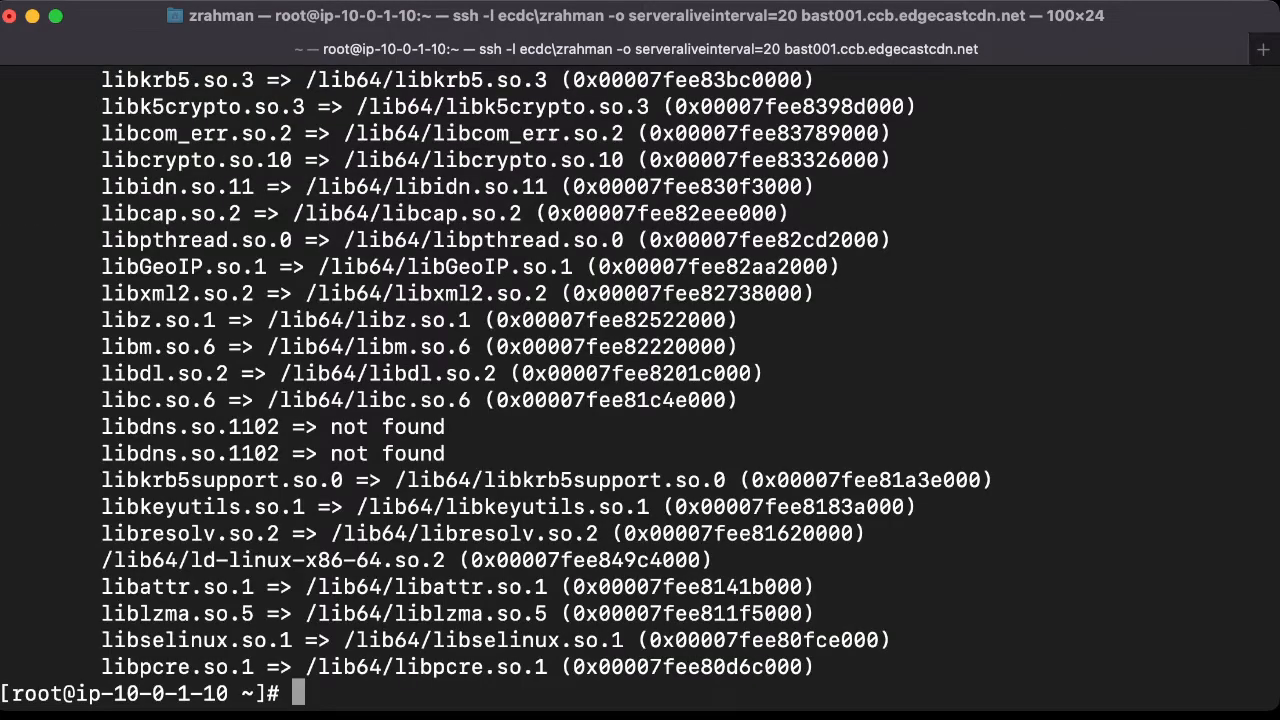
pyautogui.scroll(10, 640, 400)
pyautogui.scroll(-5, 640, 400)
pyautogui.scroll(-4, 640, 400)
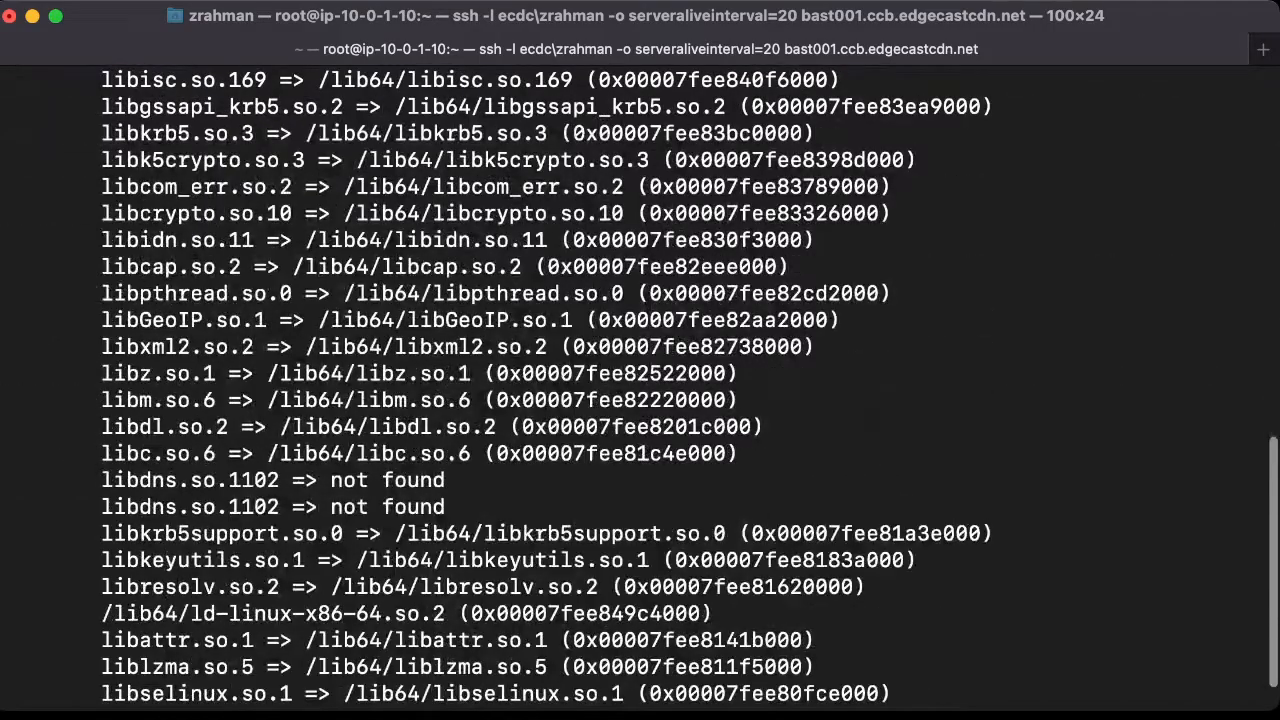
pyautogui.scroll(5, 640, 400)
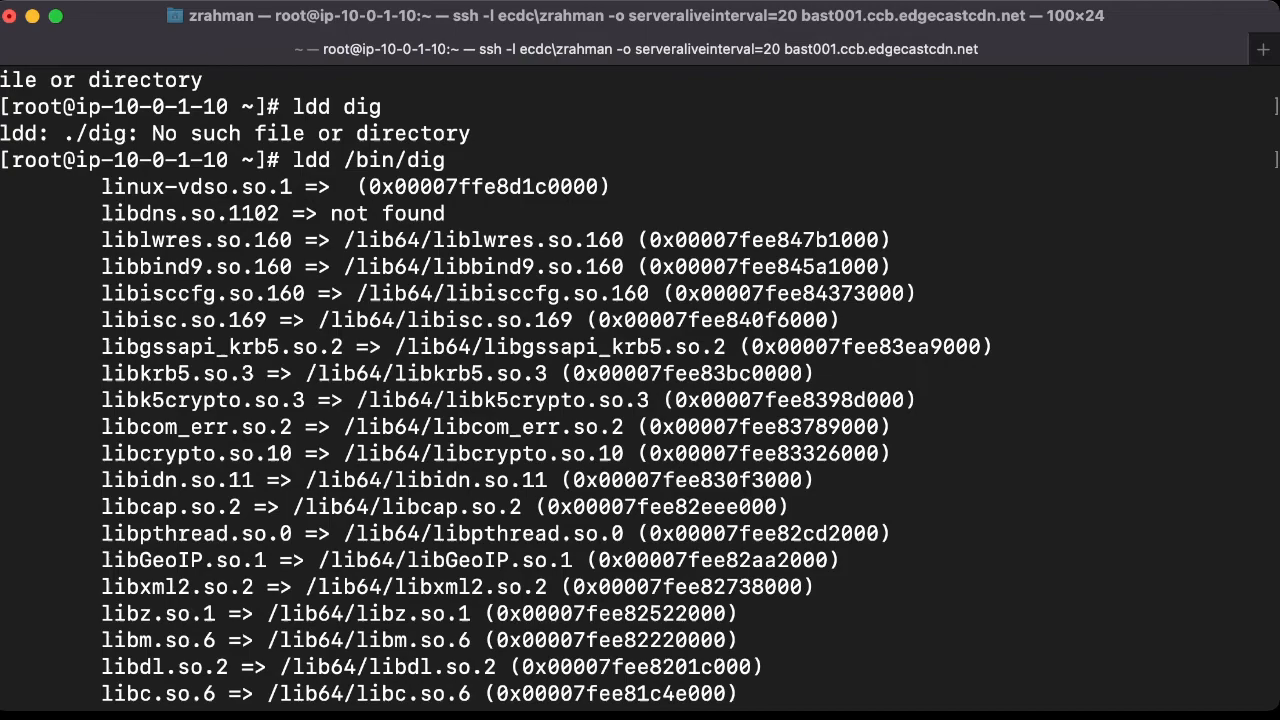
pyautogui.moveTo(0, 213); pyautogui.dragTo(380, 213)
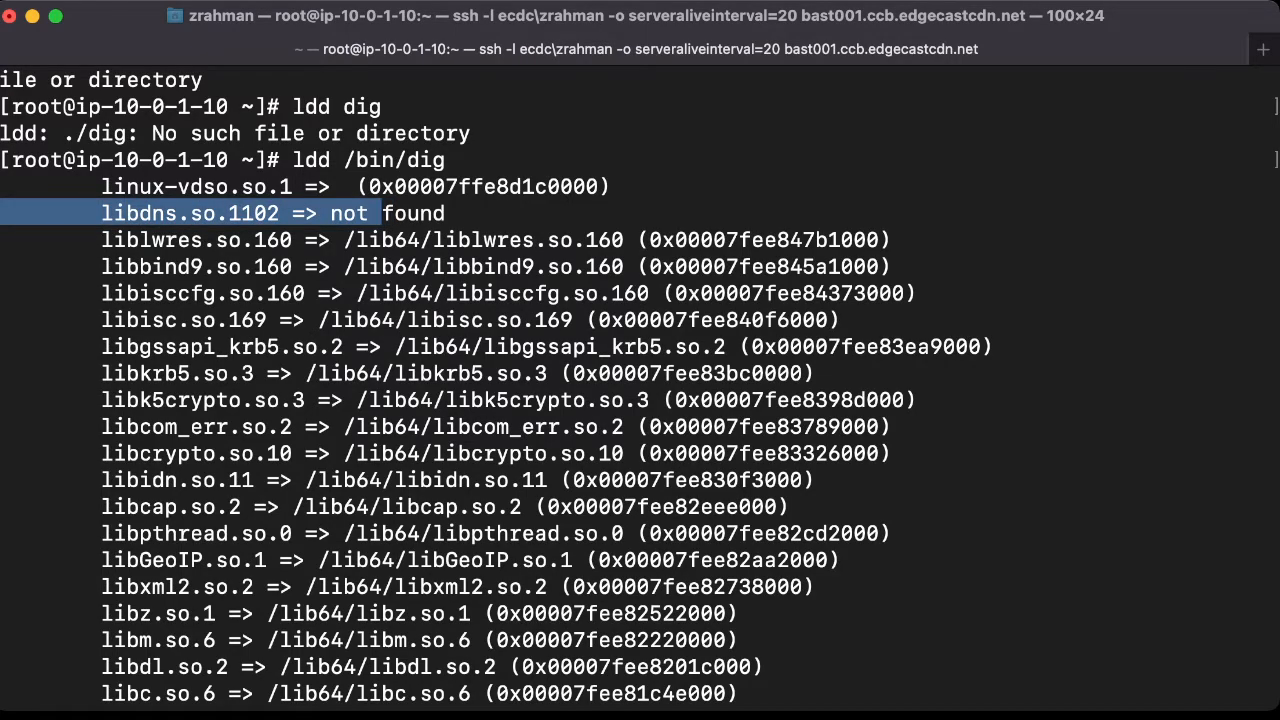
pyautogui.moveTo(101, 186); pyautogui.dragTo(740, 693)
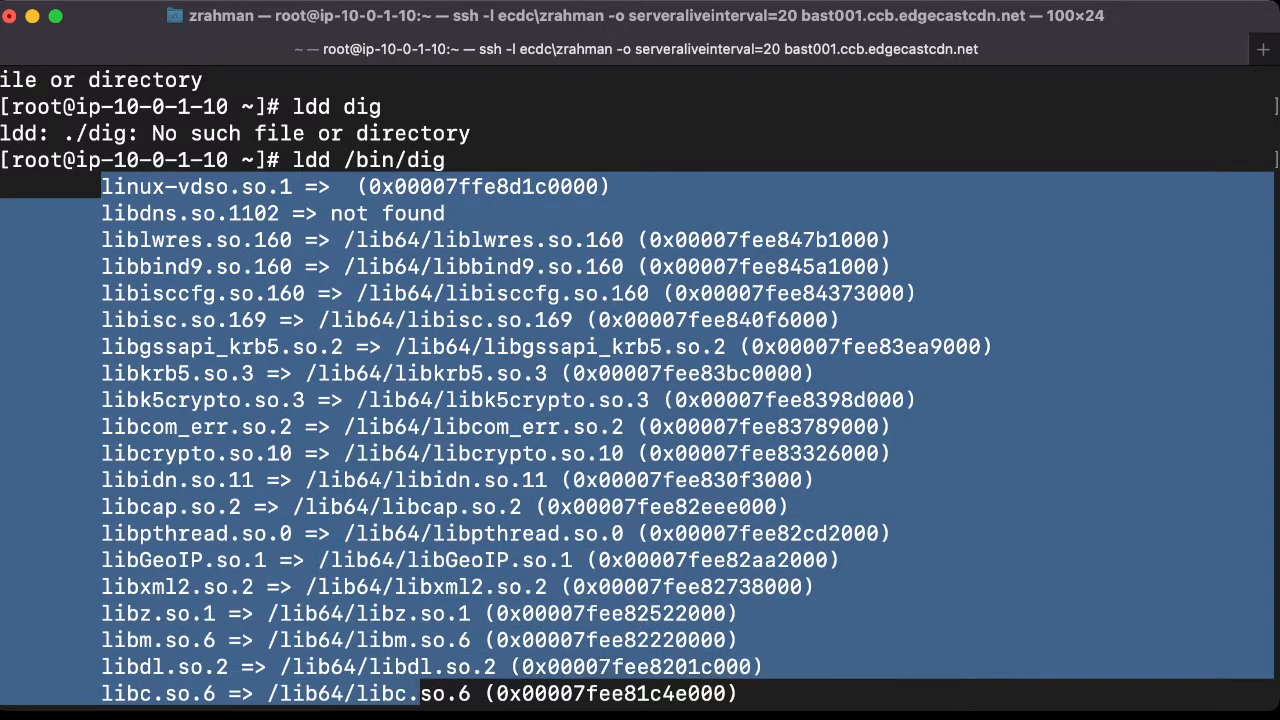
pyautogui.scroll(-5, 640, 400)
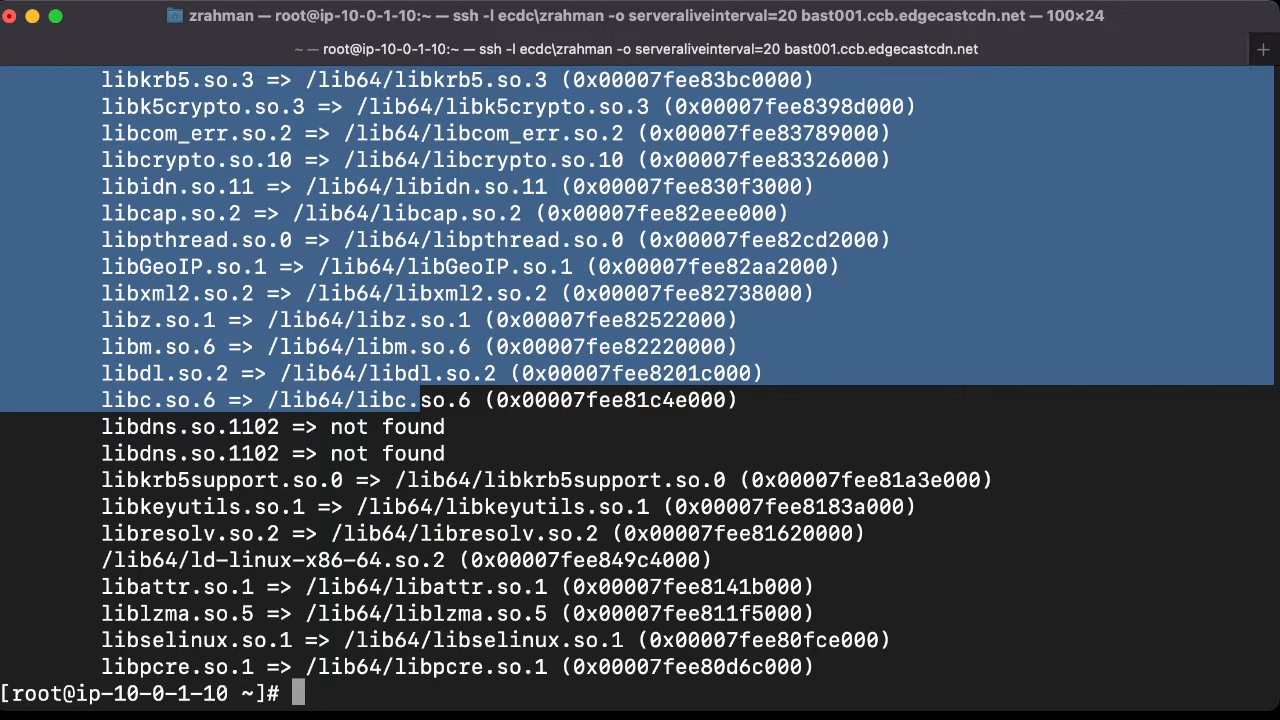
pyautogui.write('clear')
# - Locate the dig and ifconfig binaries with which
pyautogui.press('Return')
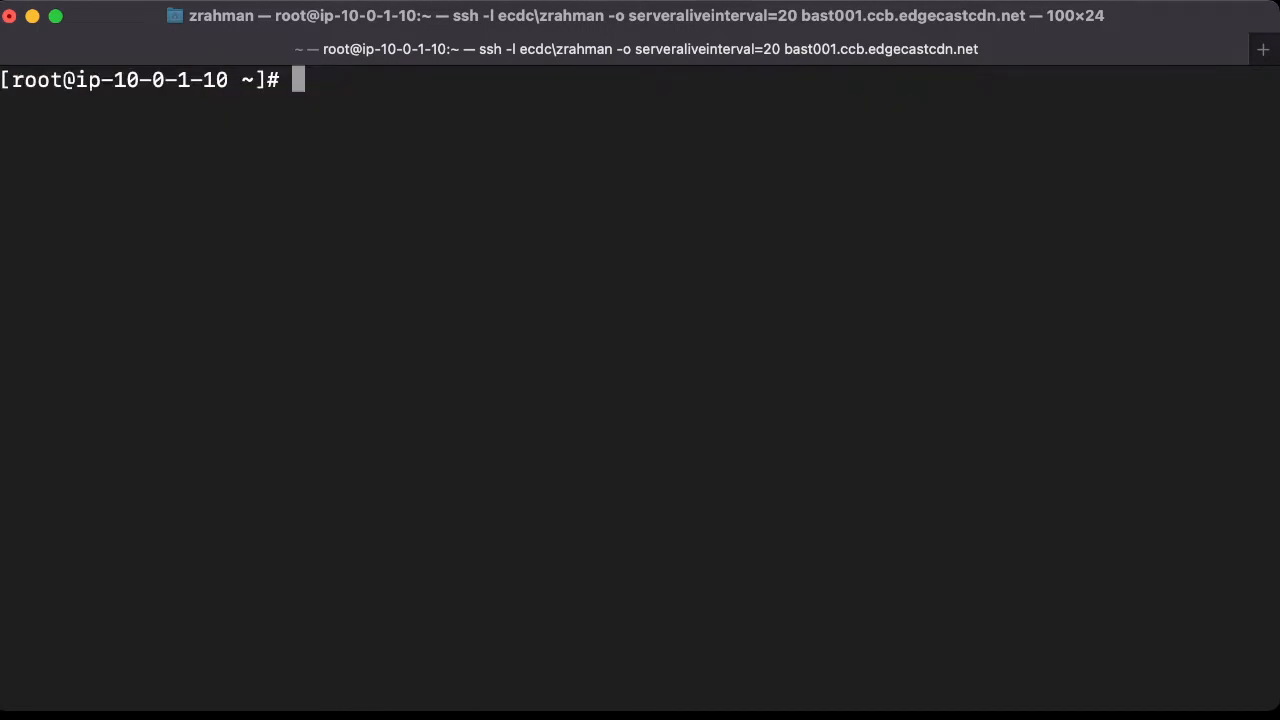
pyautogui.write('clear')
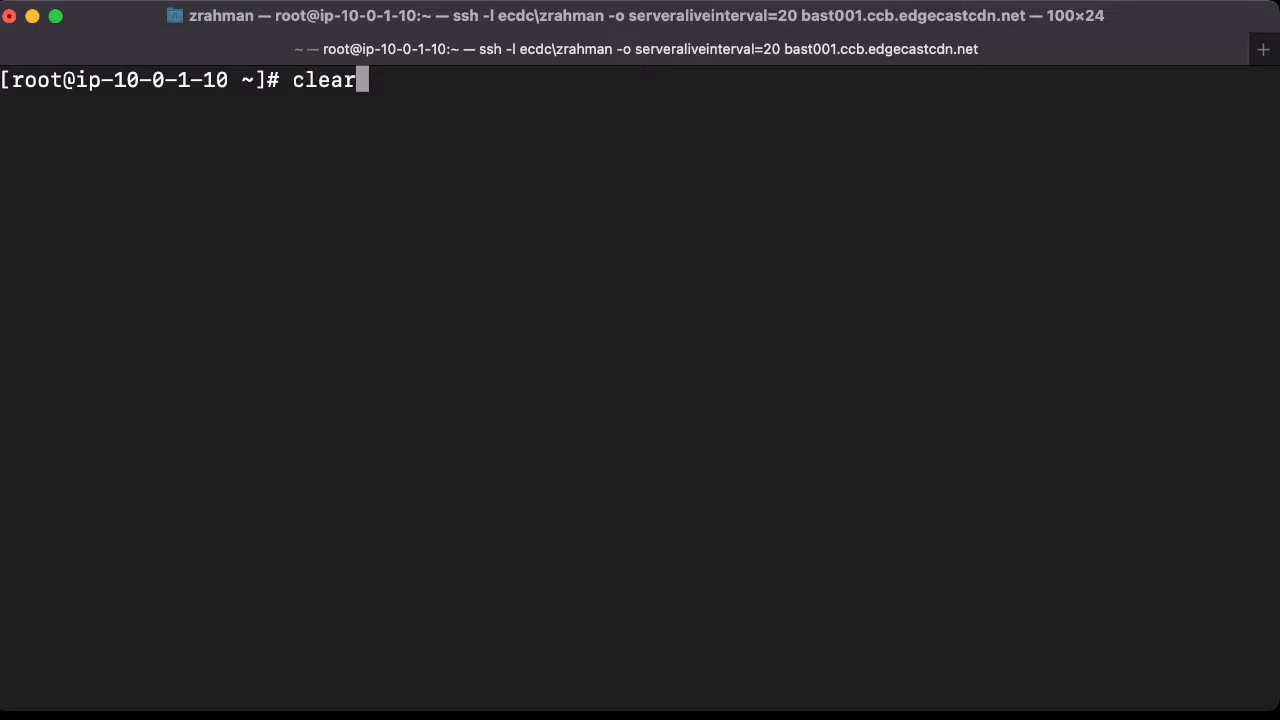
pyautogui.press('Up')
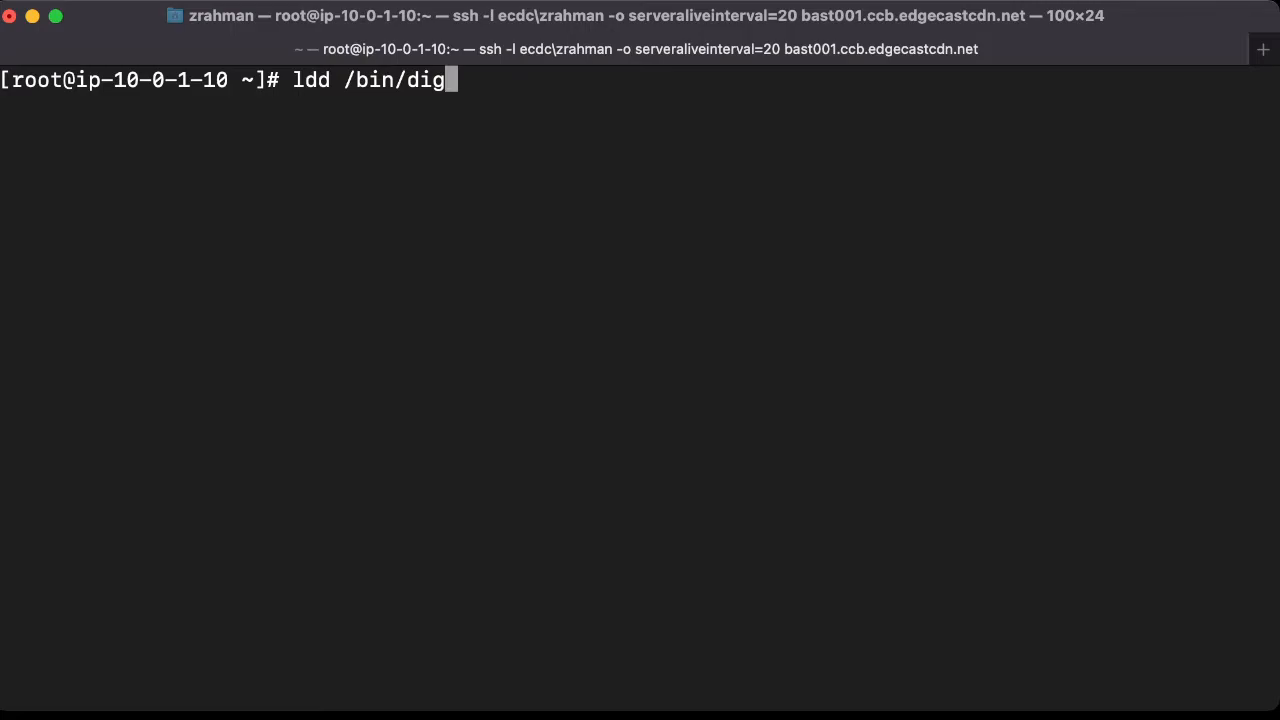
pyautogui.press('BackSpace')
pyautogui.press('BackSpace')
pyautogui.press('BackSpace')
pyautogui.press('BackSpace')
pyautogui.press('BackSpace')
pyautogui.press('BackSpace')
pyautogui.press('BackSpace')
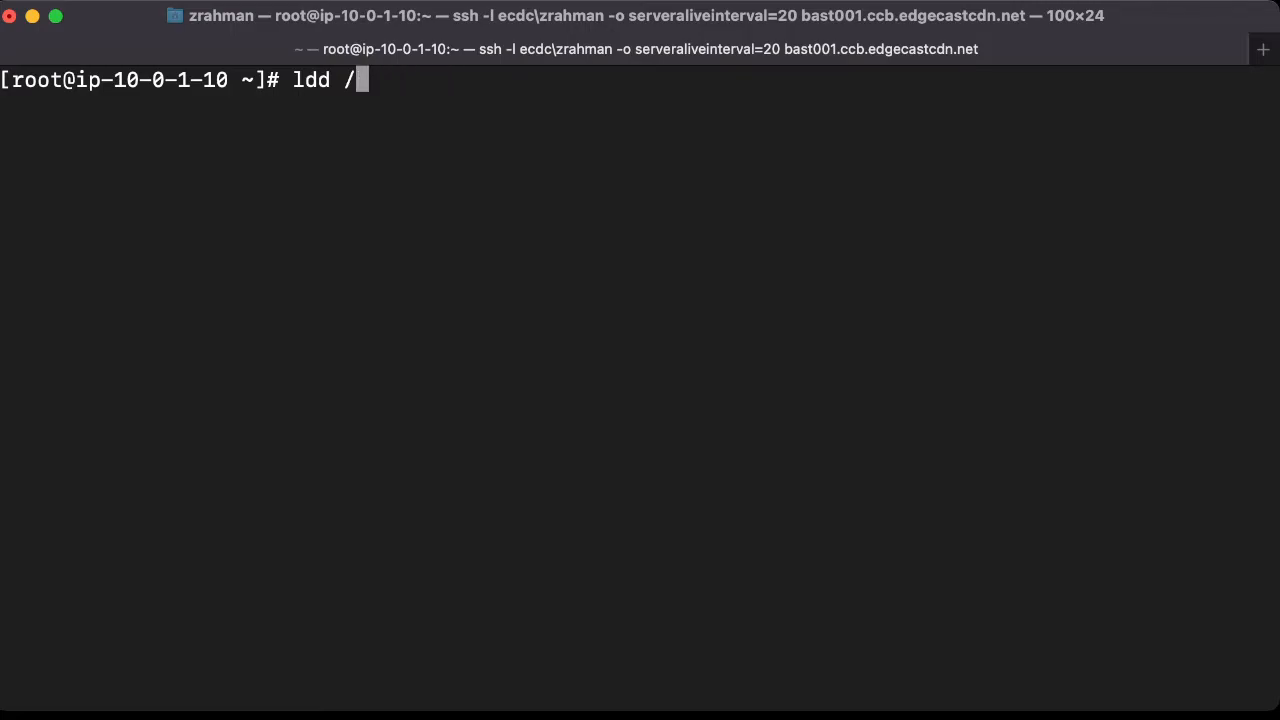
pyautogui.press('BackSpace')
pyautogui.press('BackSpace')
pyautogui.press('BackSpace')
pyautogui.press('BackSpace')
pyautogui.press('BackSpace')
pyautogui.write('whci')
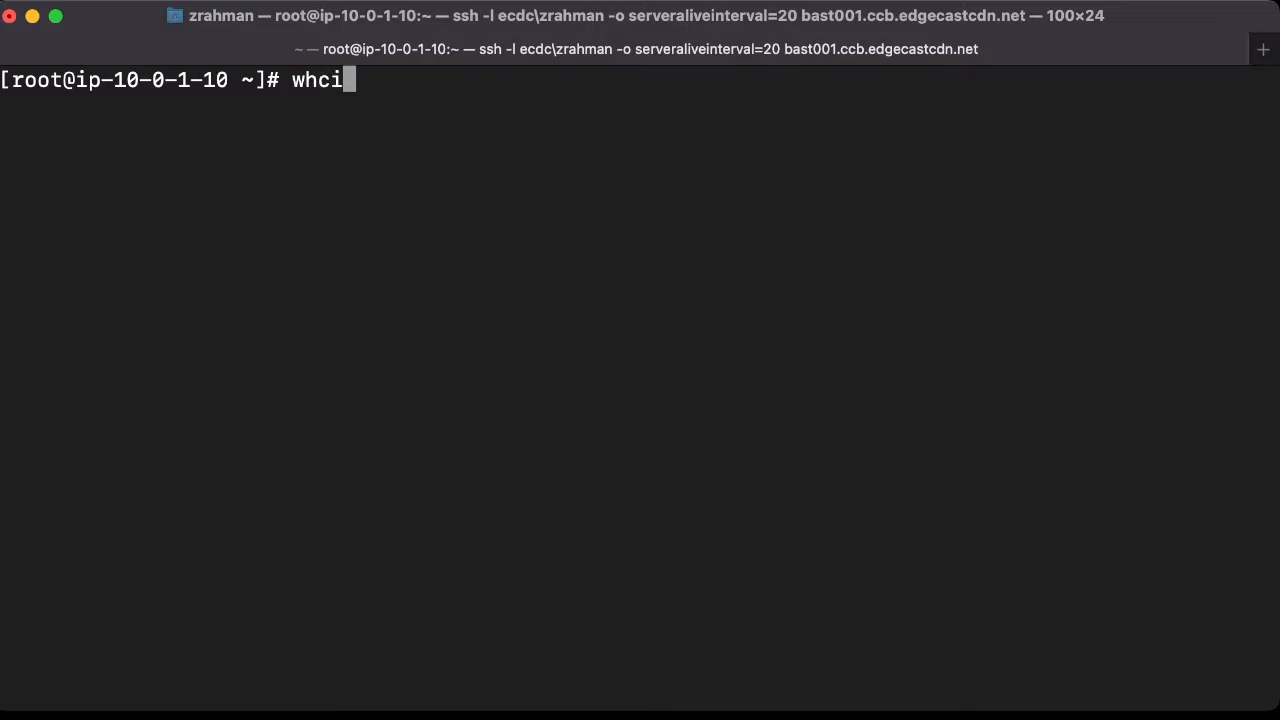
pyautogui.press('BackSpace')
pyautogui.press('BackSpace')
pyautogui.write('ich dig')
pyautogui.press('Return')
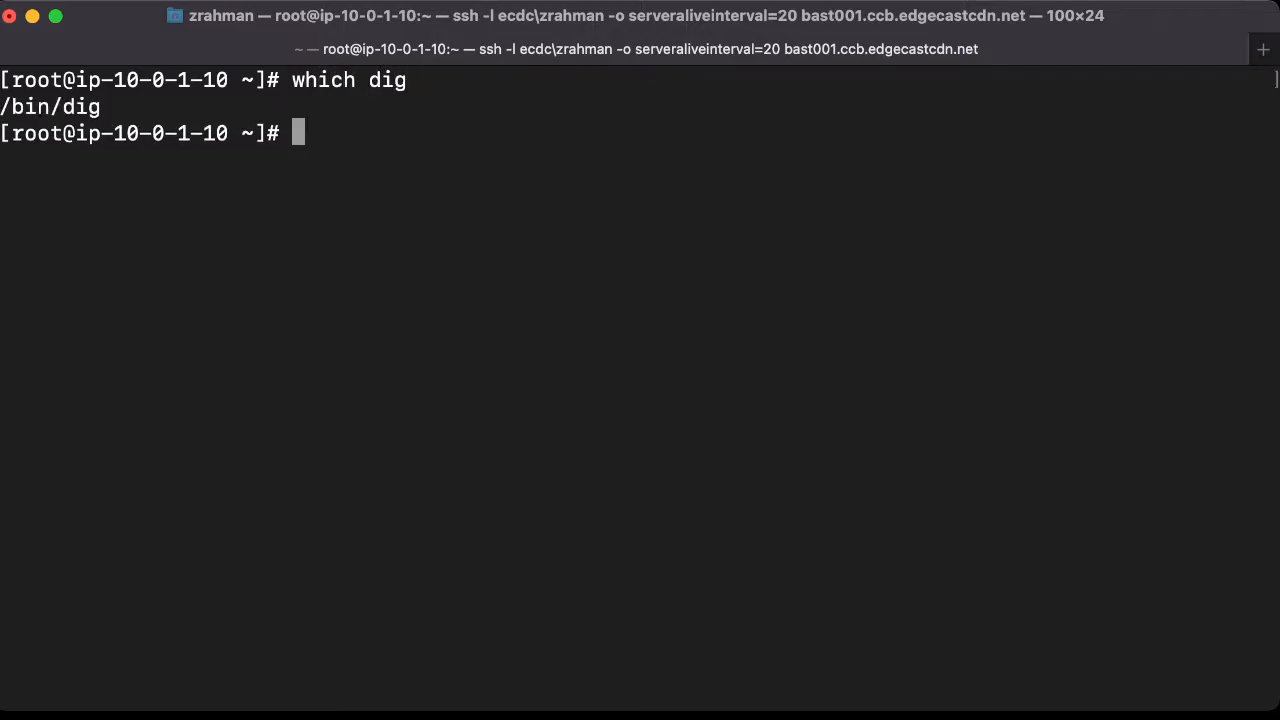
pyautogui.press('Up')
pyautogui.press('BackSpace')
pyautogui.press('BackSpace')
pyautogui.press('BackSpace')
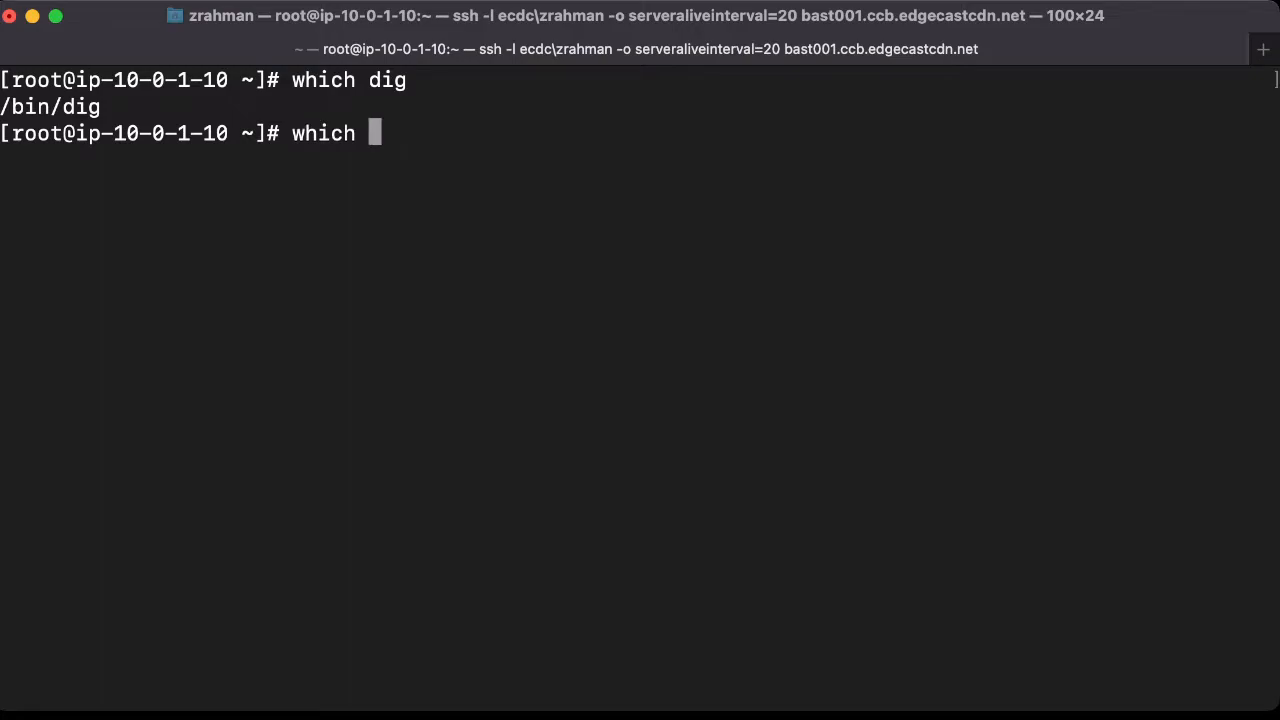
pyautogui.write('ip')
pyautogui.press('BackSpace')
pyautogui.write('fconfi')
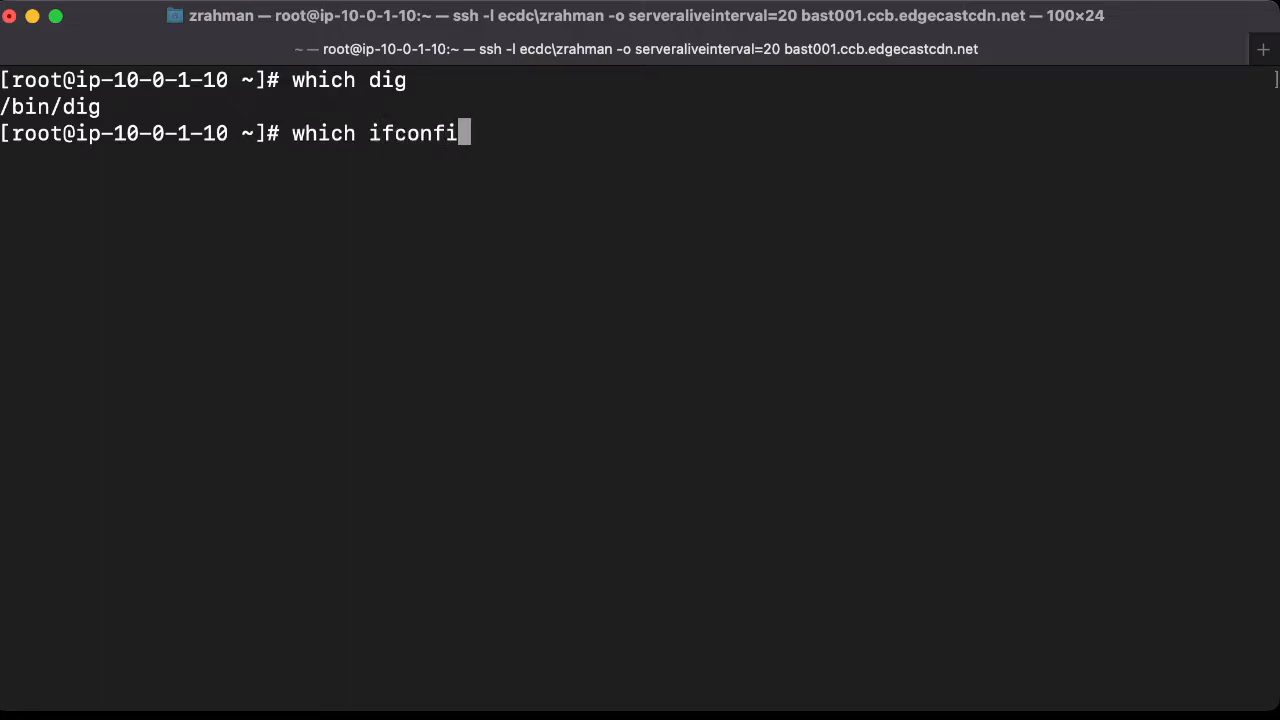
pyautogui.write('g')
pyautogui.press('Return')
# - Run ldd $(which dig) and highlight the missing libdns.so.1102 library
pyautogui.press('Up')
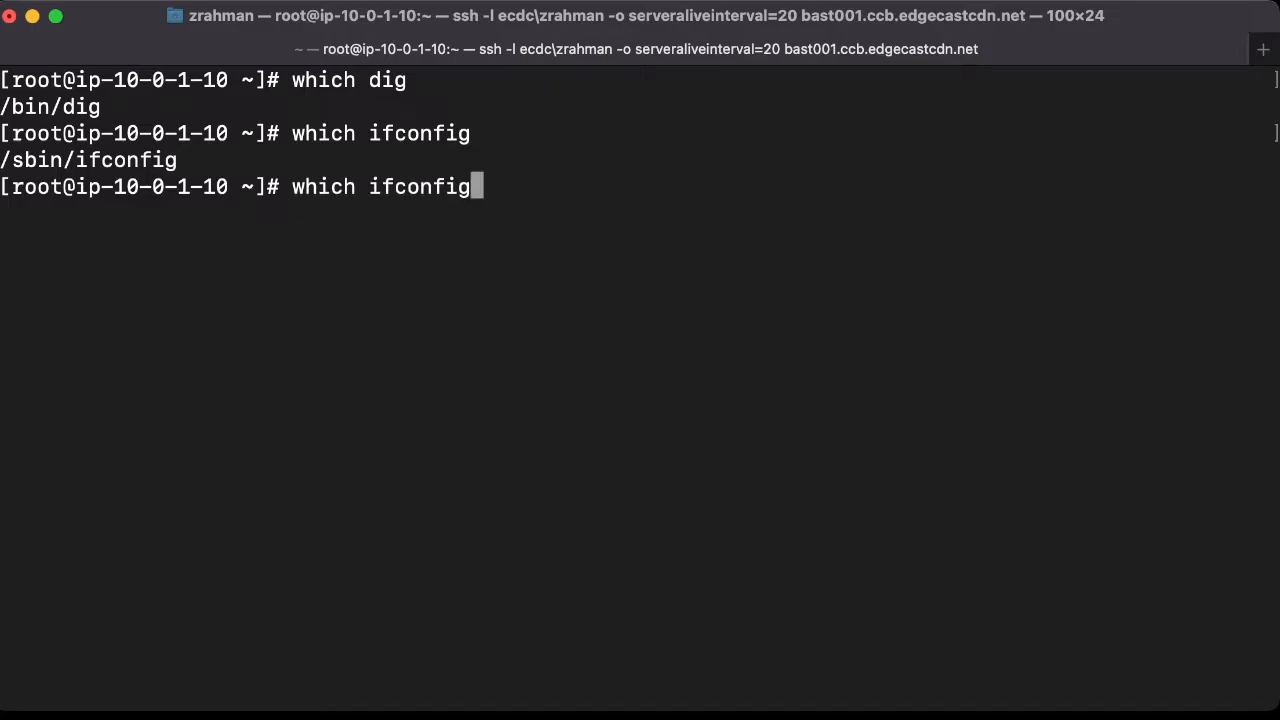
pyautogui.press('Up')
pyautogui.press('Up')
pyautogui.press('Up')
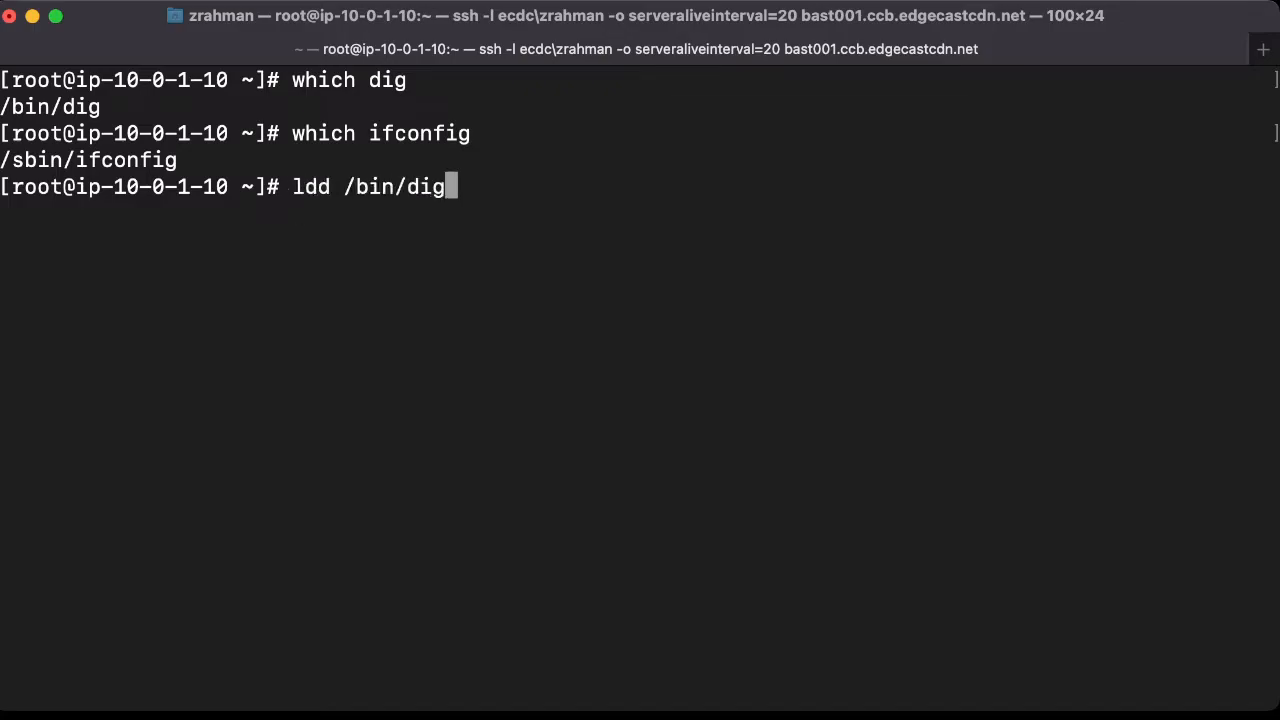
pyautogui.press('Left')
pyautogui.press('Left')
pyautogui.press('Right')
pyautogui.press('Right')
pyautogui.press('BackSpace')
pyautogui.press('BackSpace')
pyautogui.press('BackSpace')
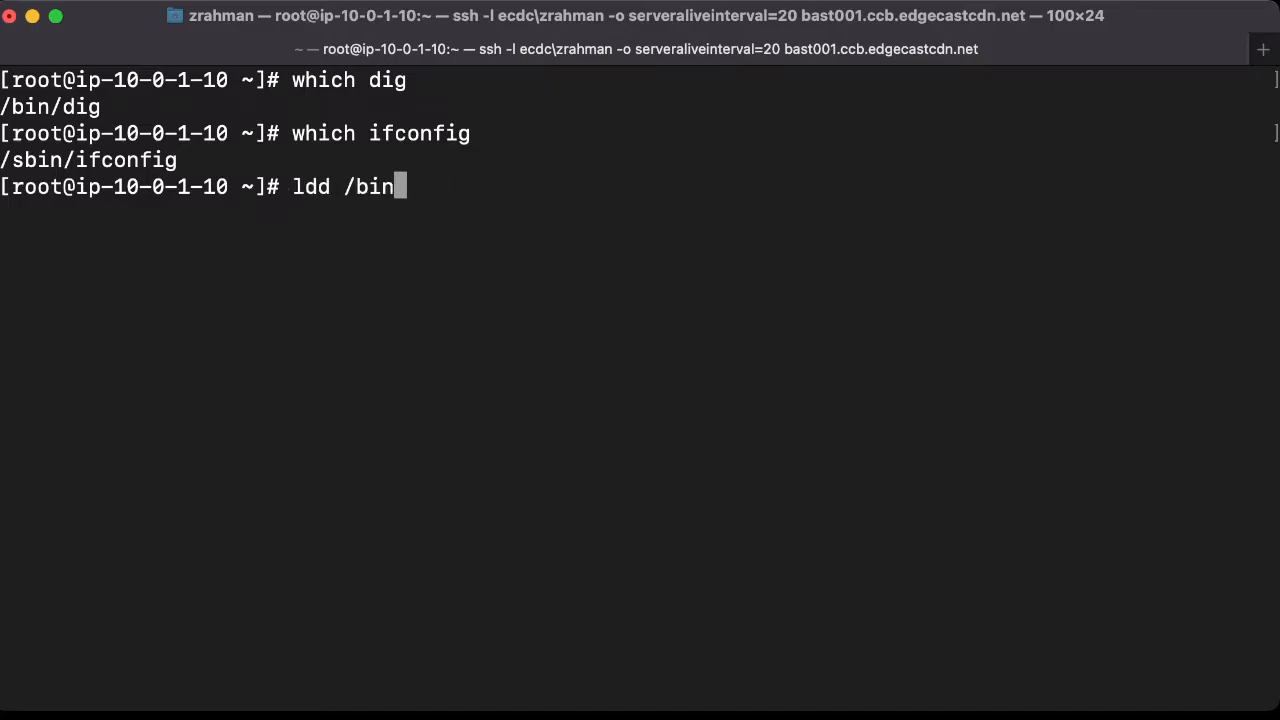
pyautogui.press('BackSpace')
pyautogui.press('BackSpace')
pyautogui.press('BackSpace')
pyautogui.write('$')
pyautogui.write('(')
pyautogui.write('l')
pyautogui.press('BackSpace')
pyautogui.write('w')
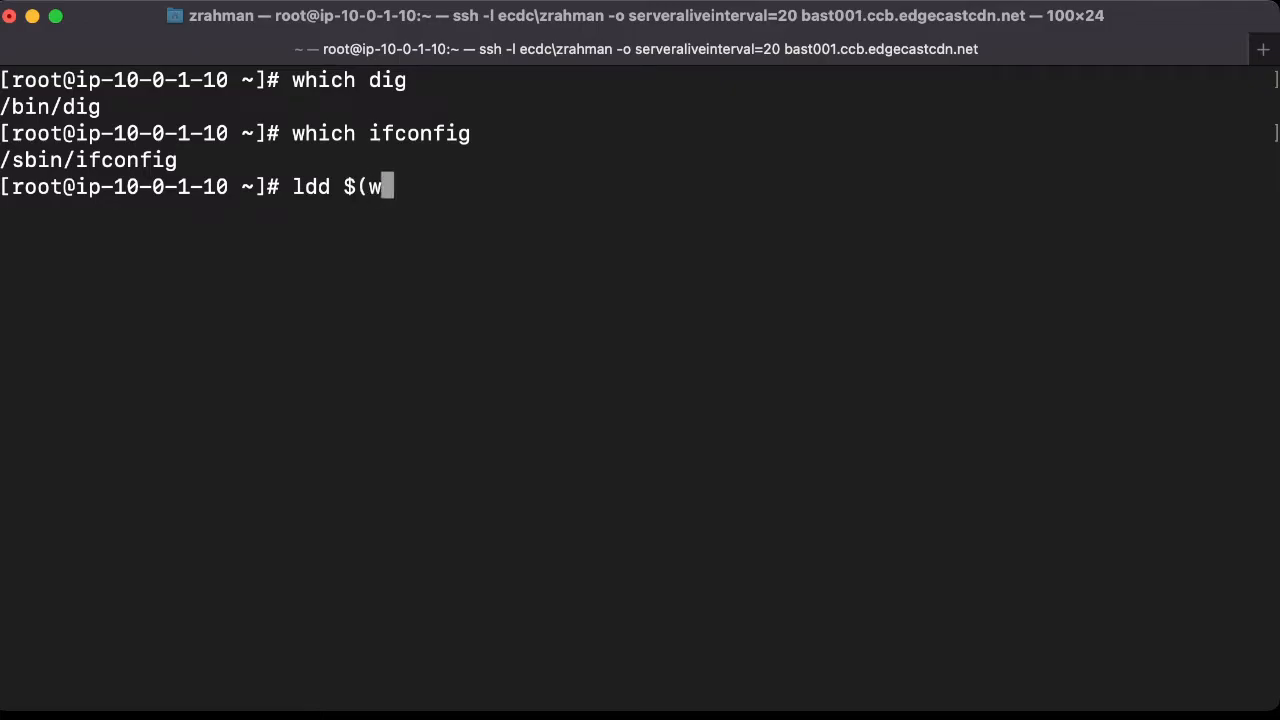
pyautogui.write('hich dig')
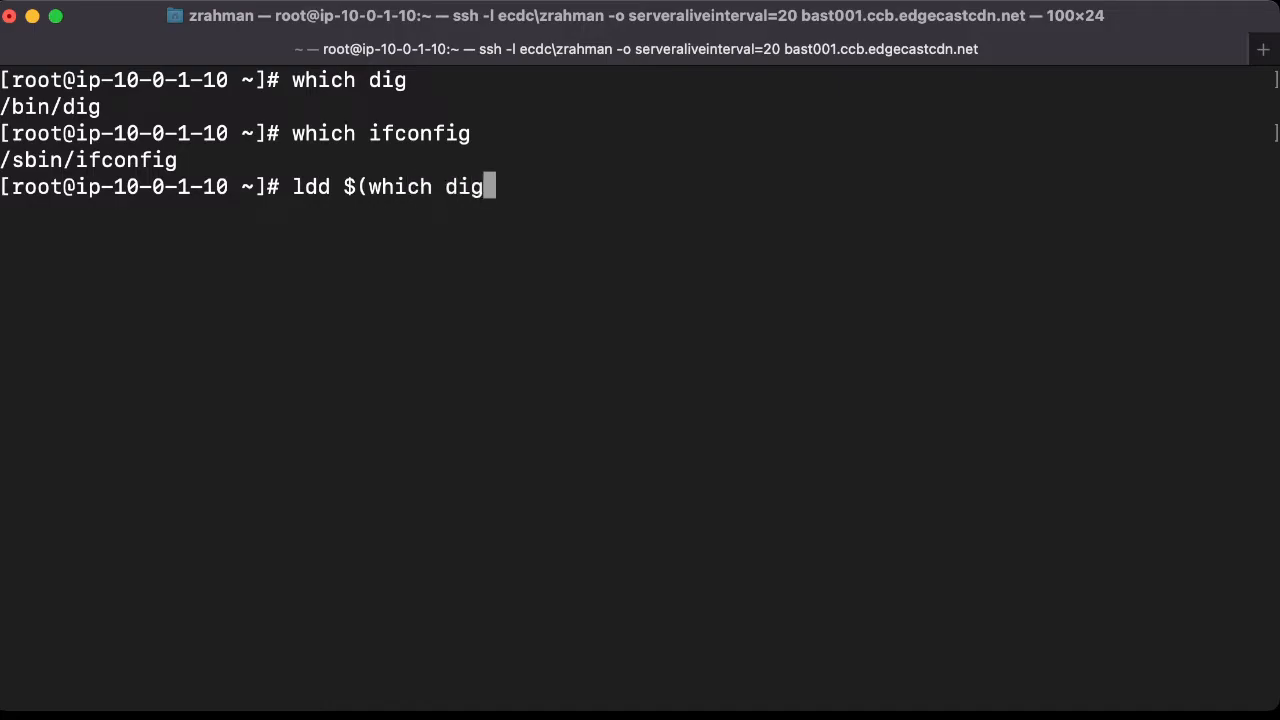
pyautogui.write(')')
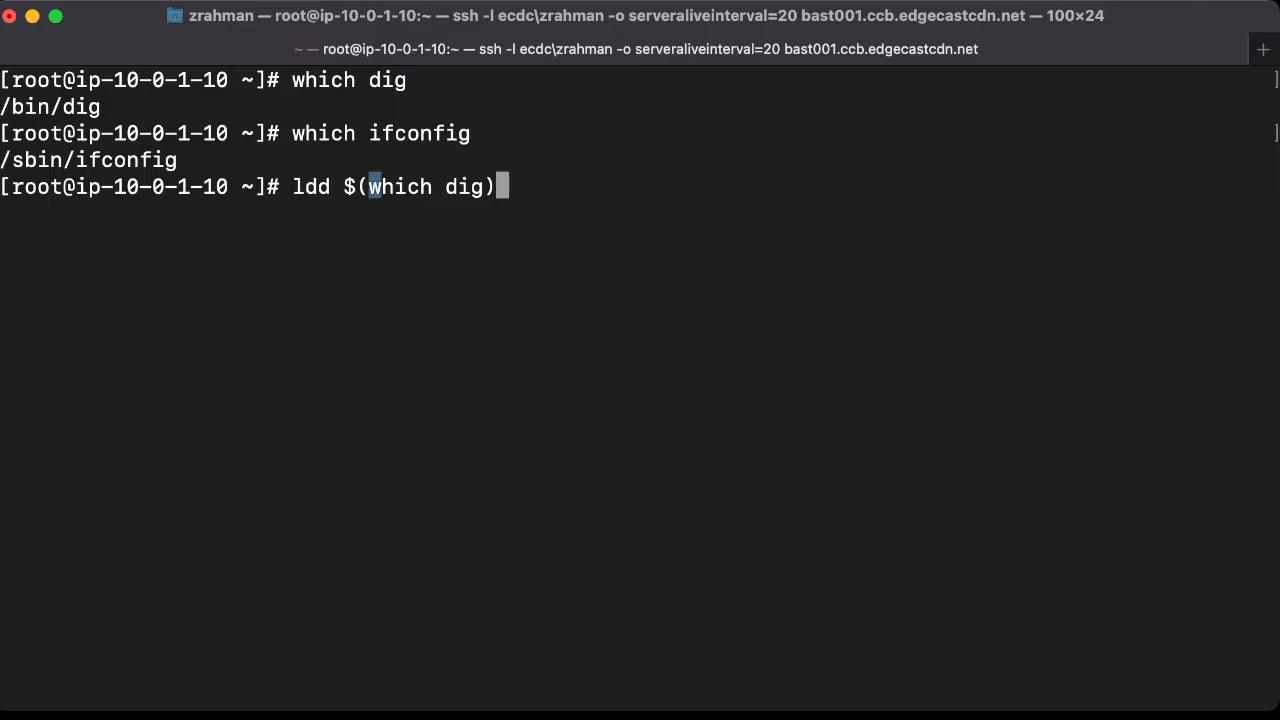
pyautogui.moveTo(368, 186); pyautogui.dragTo(484, 186)
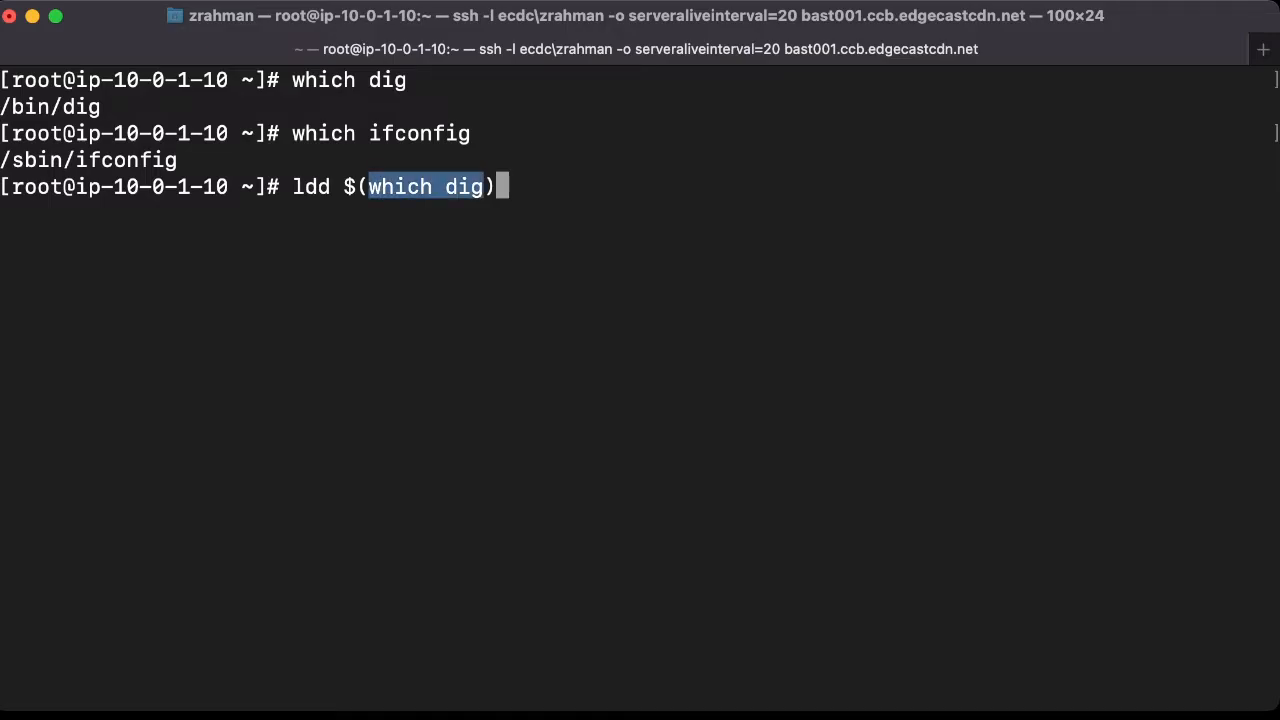
pyautogui.moveTo(100, 106); pyautogui.dragTo(0, 106)
pyautogui.doubleClick(311, 186)
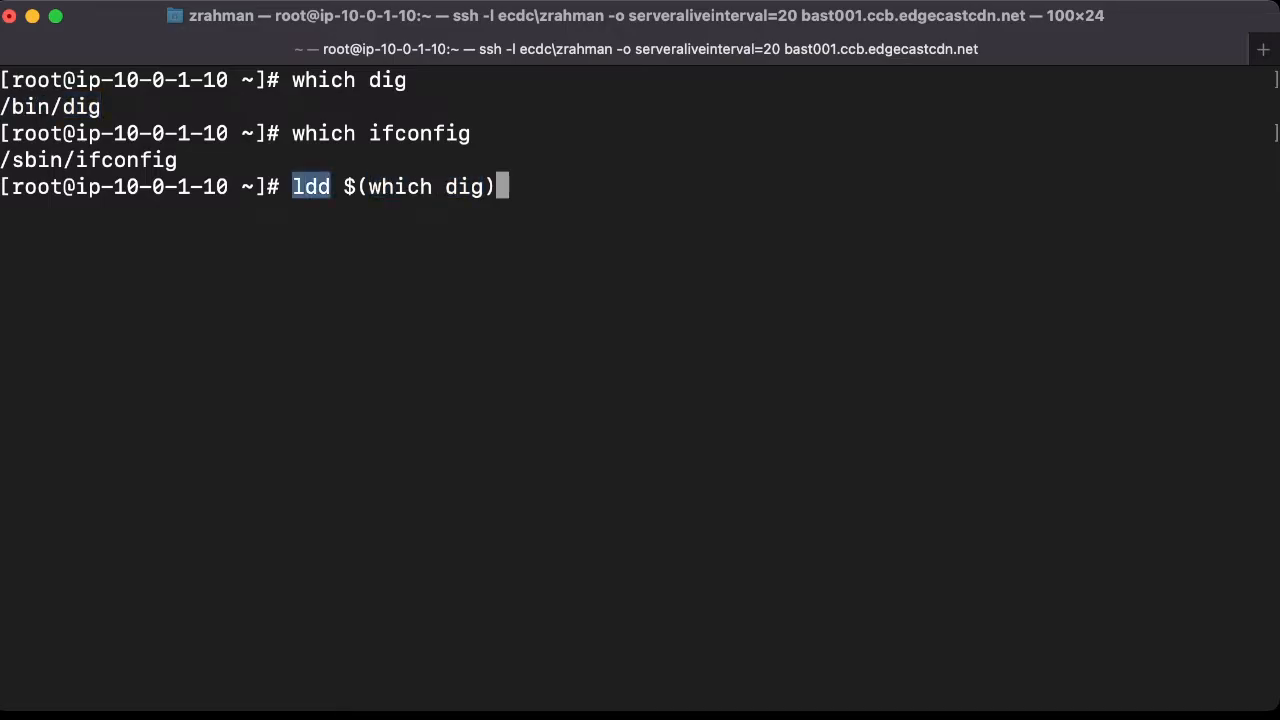
pyautogui.click(640, 400)
pyautogui.press('Return')
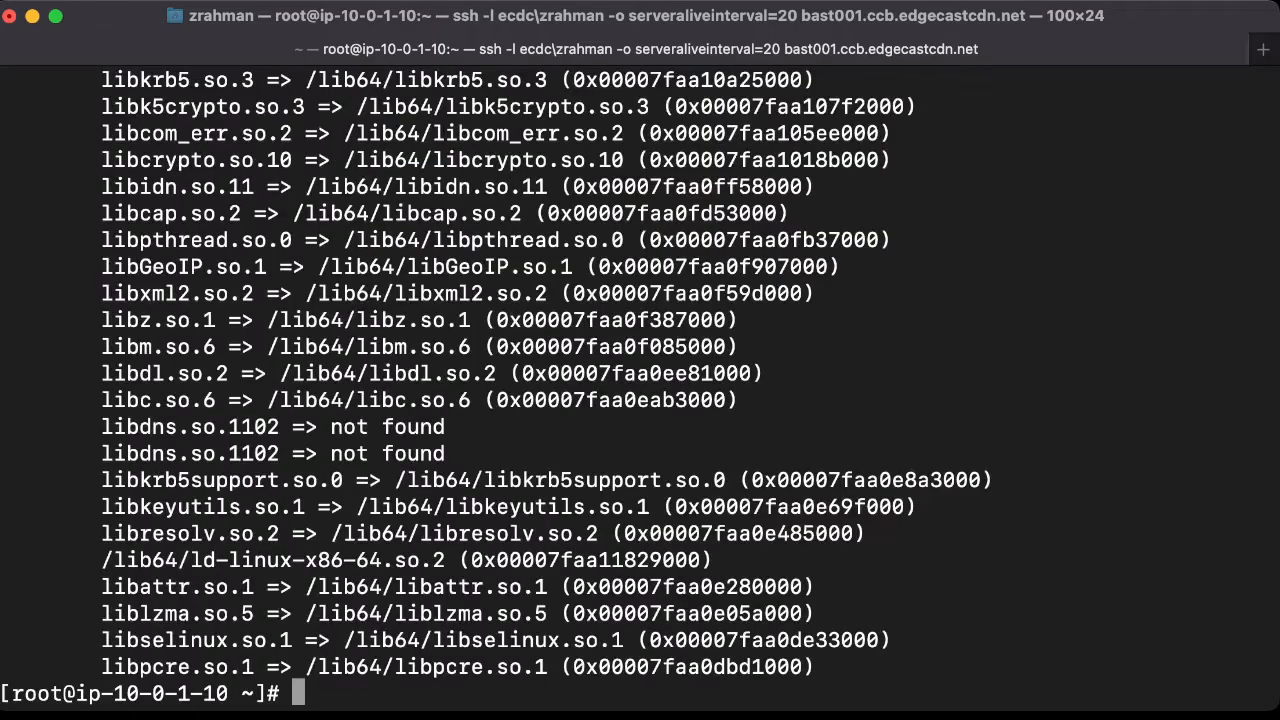
pyautogui.scroll(10, 640, 400)
pyautogui.scroll(-6, 640, 400)
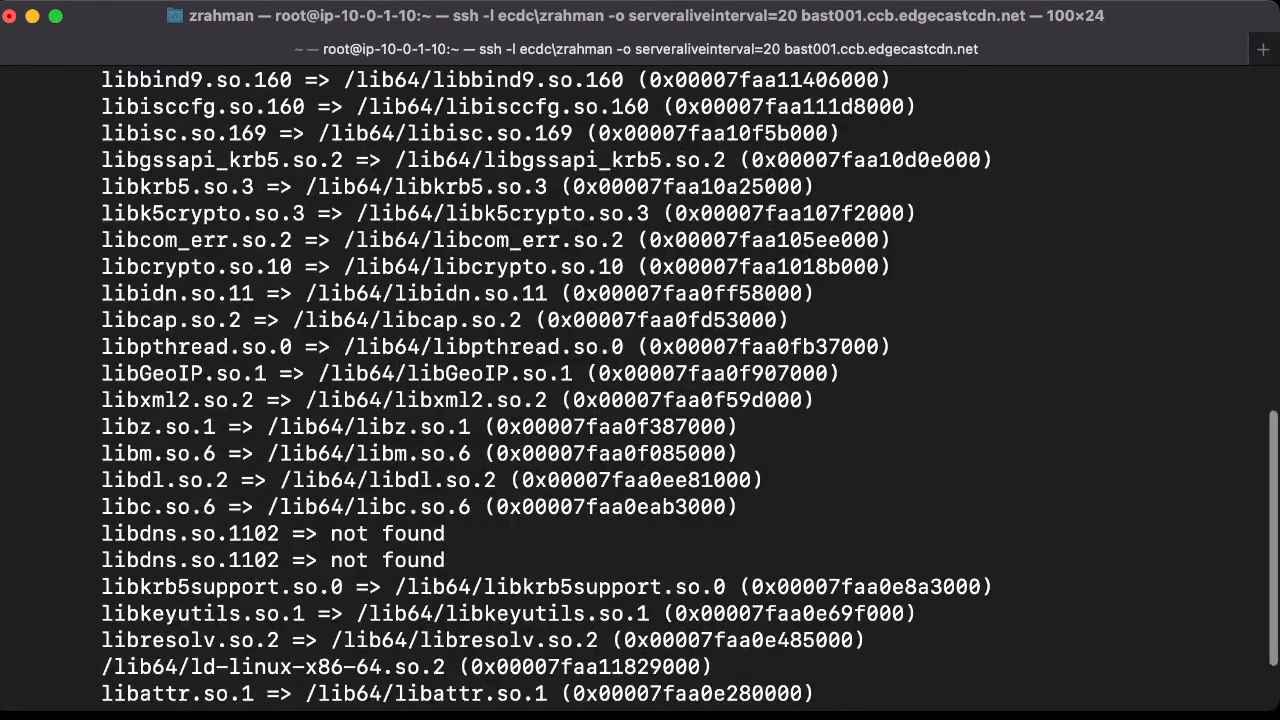
pyautogui.scroll(-5, 640, 400)
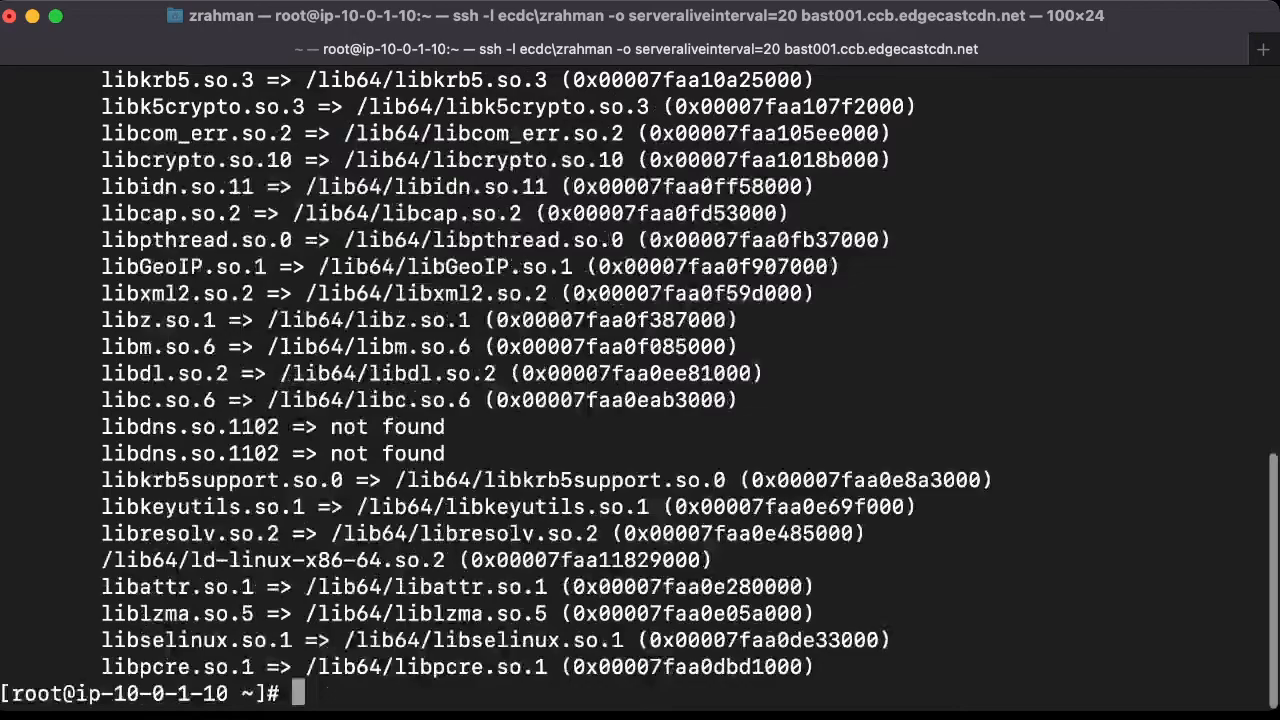
pyautogui.scroll(8, 640, 400)
pyautogui.scroll(-4, 640, 400)
pyautogui.scroll(-5, 640, 400)
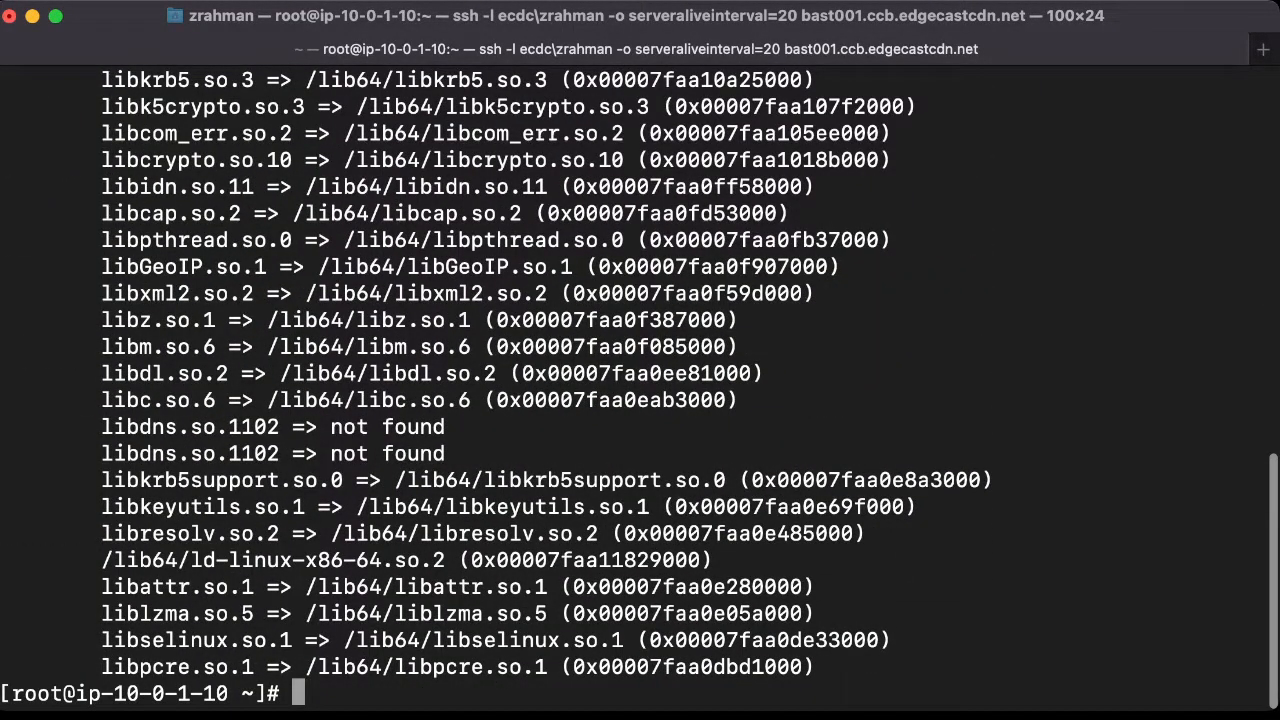
pyautogui.moveTo(280, 427); pyautogui.dragTo(101, 427)
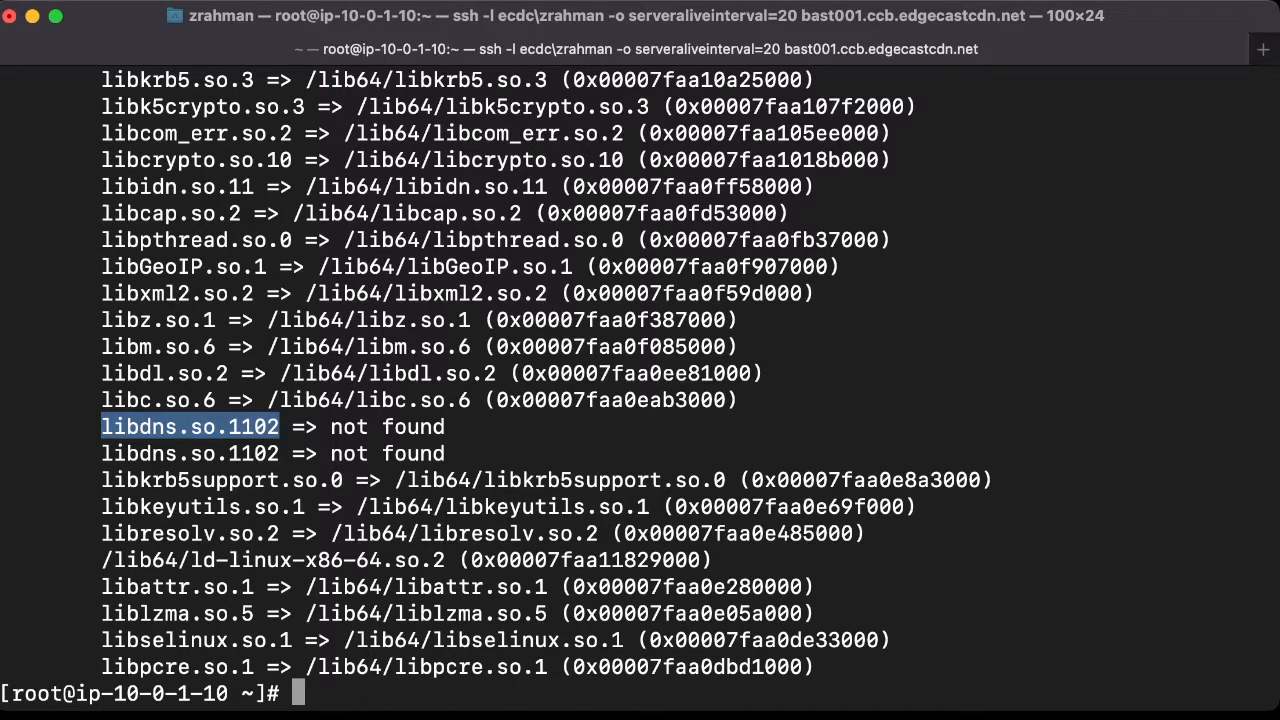
pyautogui.write('clear')
# - Find bind-libs-lite via 'yum whatprovides libdns.so.1102'; dig google.com still fails
pyautogui.press('Return')
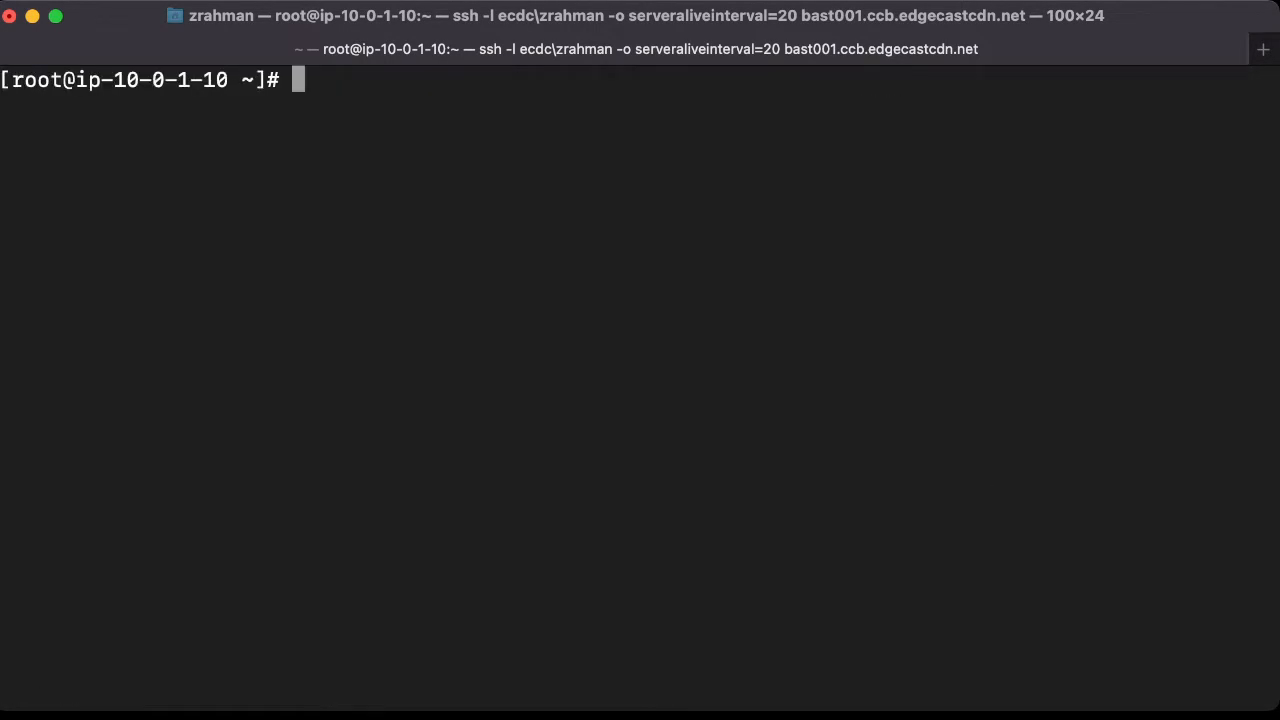
pyautogui.write('yum wh')
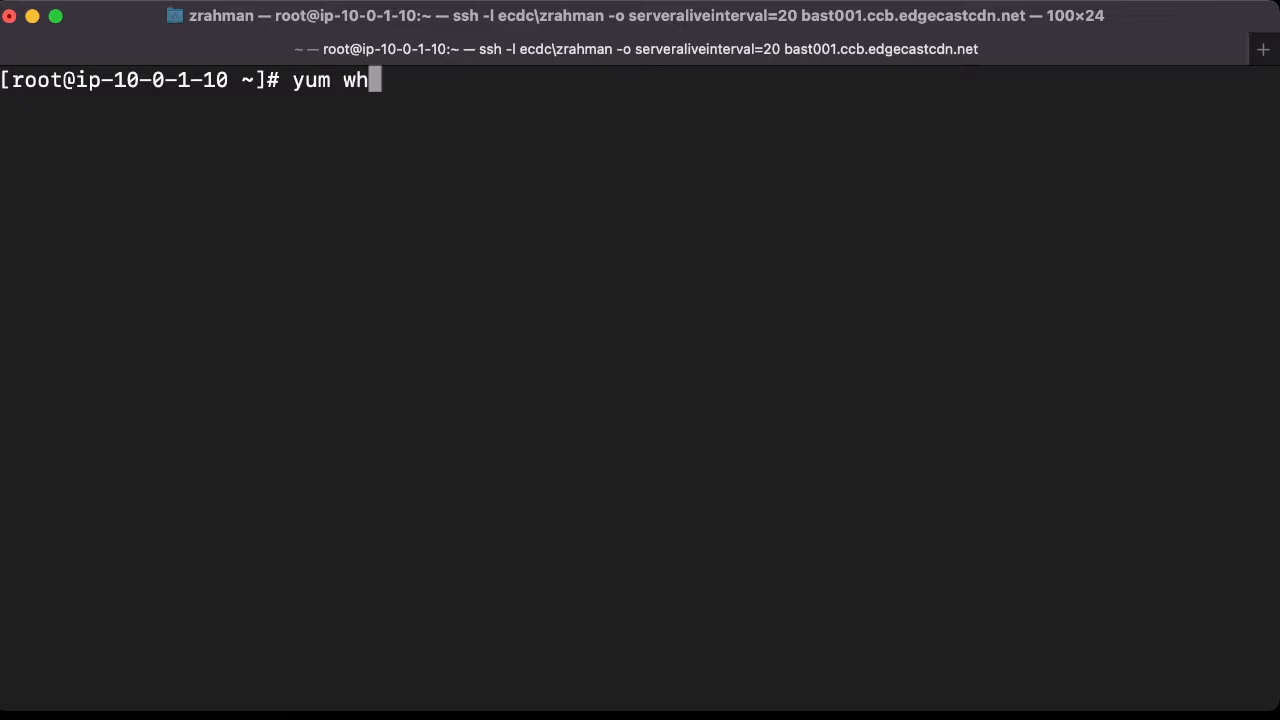
pyautogui.write('atprovide')
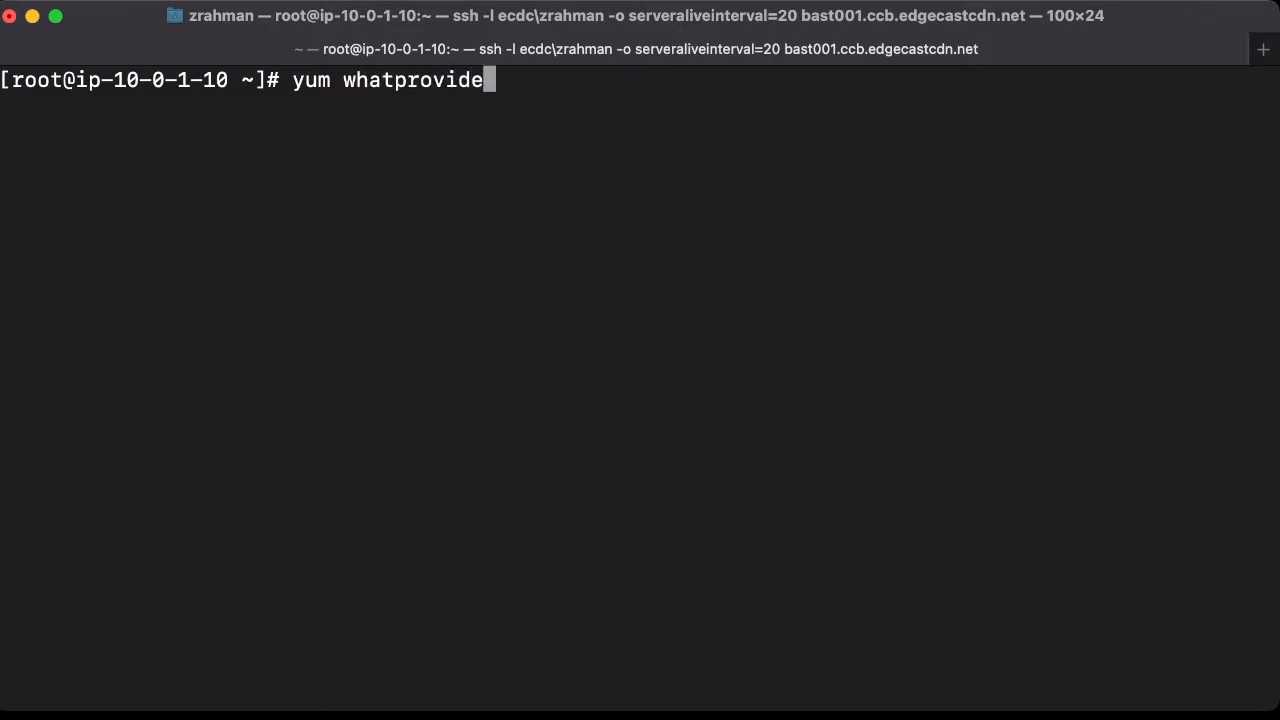
pyautogui.write('s libdns.so.1102')
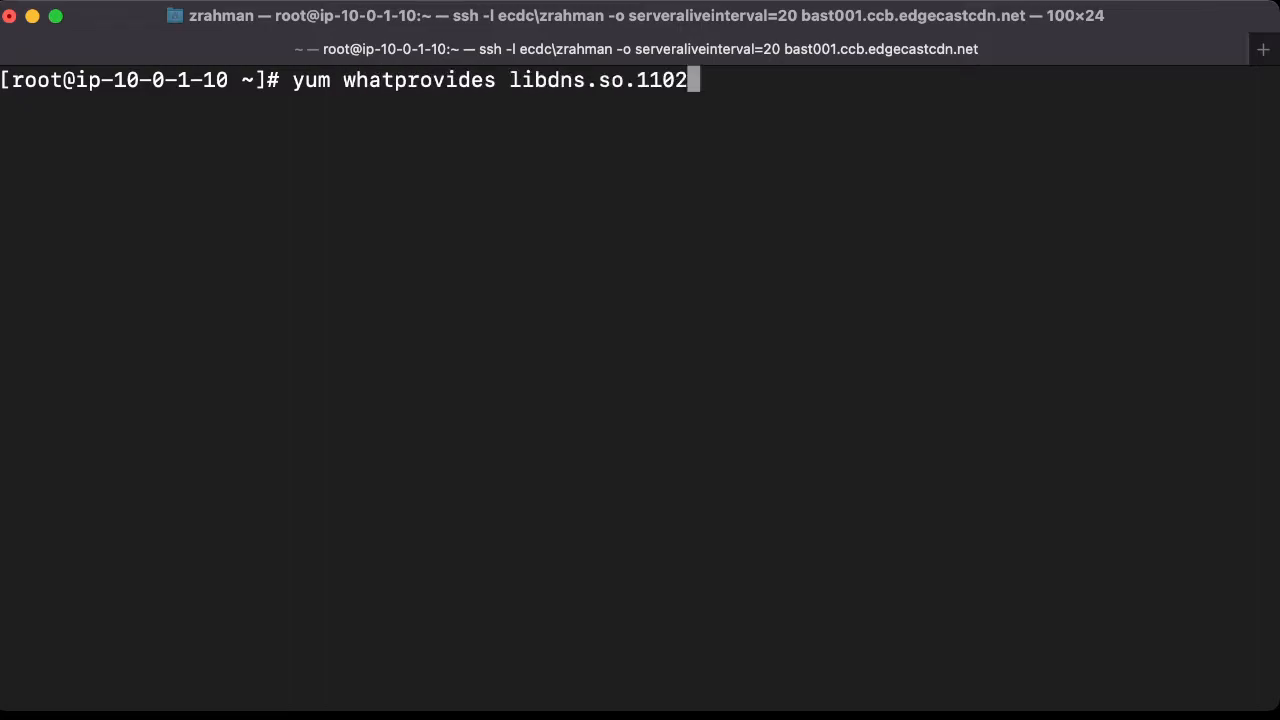
pyautogui.press('Return')
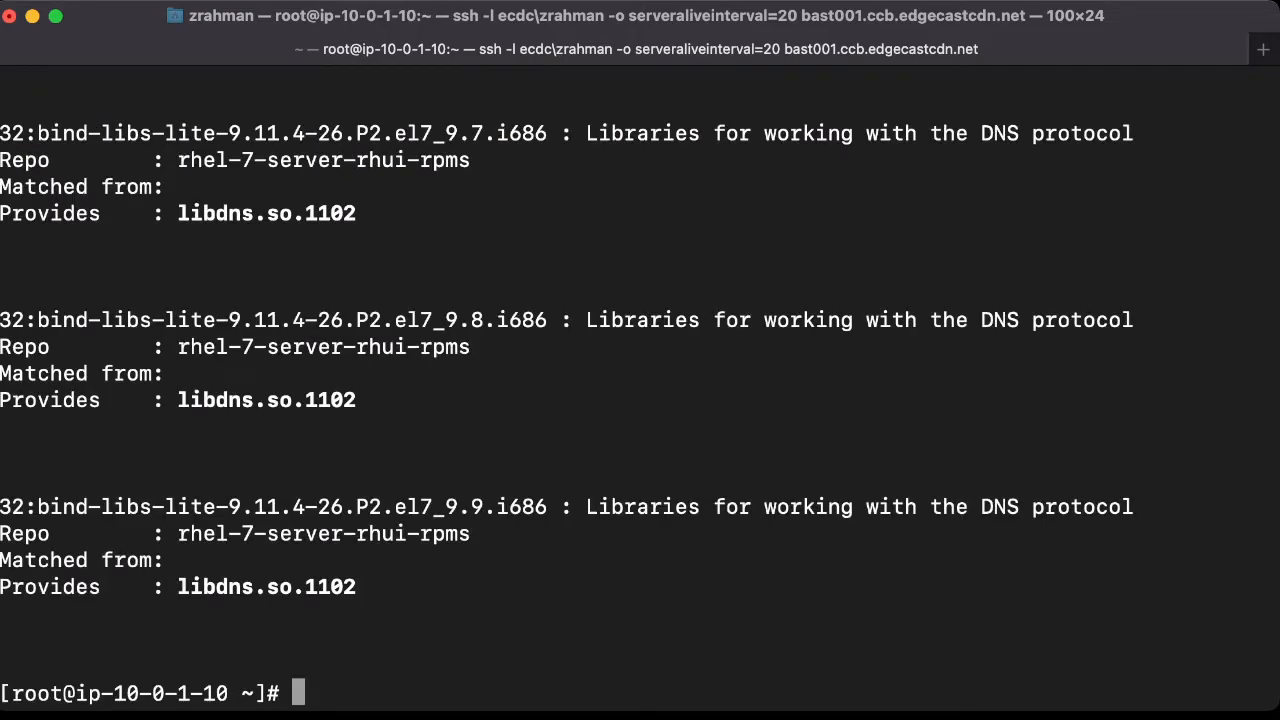
pyautogui.moveTo(38, 320); pyautogui.dragTo(216, 320)
pyautogui.write('dig ')
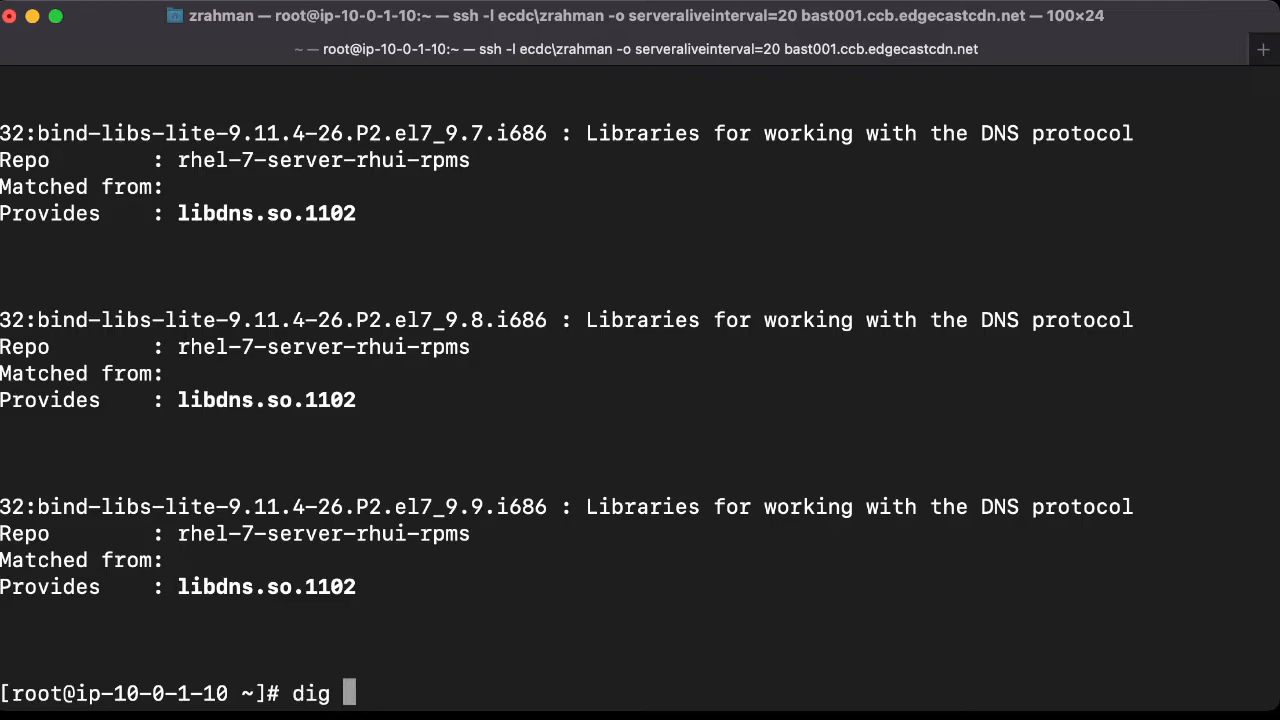
pyautogui.write('googleco')
pyautogui.press('BackSpace')
pyautogui.press('BackSpace')
pyautogui.write('.')
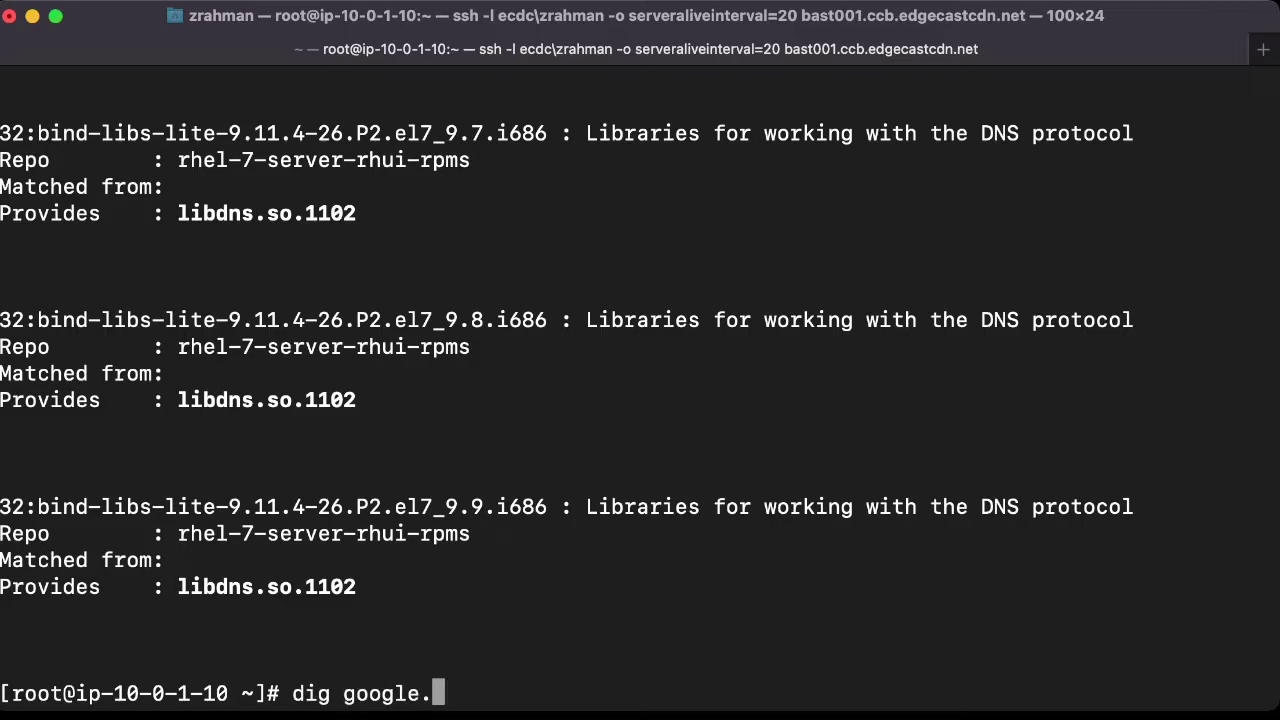
pyautogui.write('com')
pyautogui.press('Return')
pyautogui.write('clear')
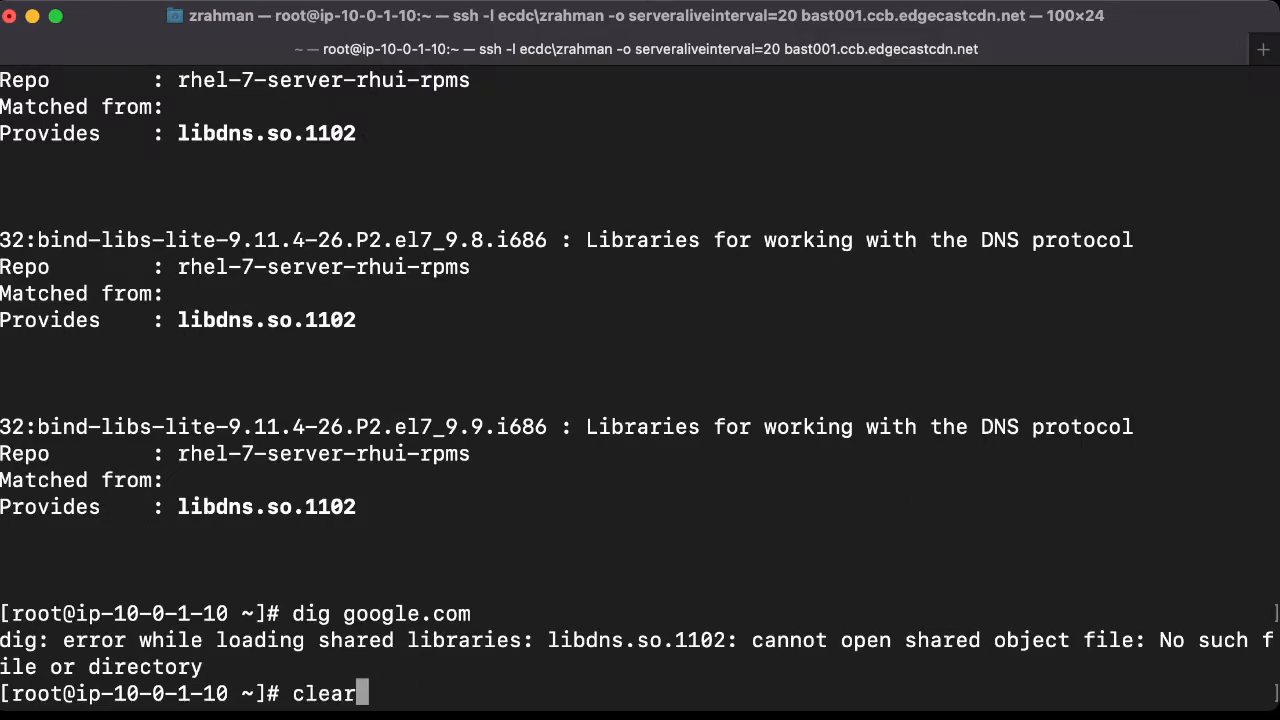
# - Rerun dig google.com, still failing to load libdns.so.1102
pyautogui.press('Return')
pyautogui.press('Up')
pyautogui.press('Up')
pyautogui.press('Return')
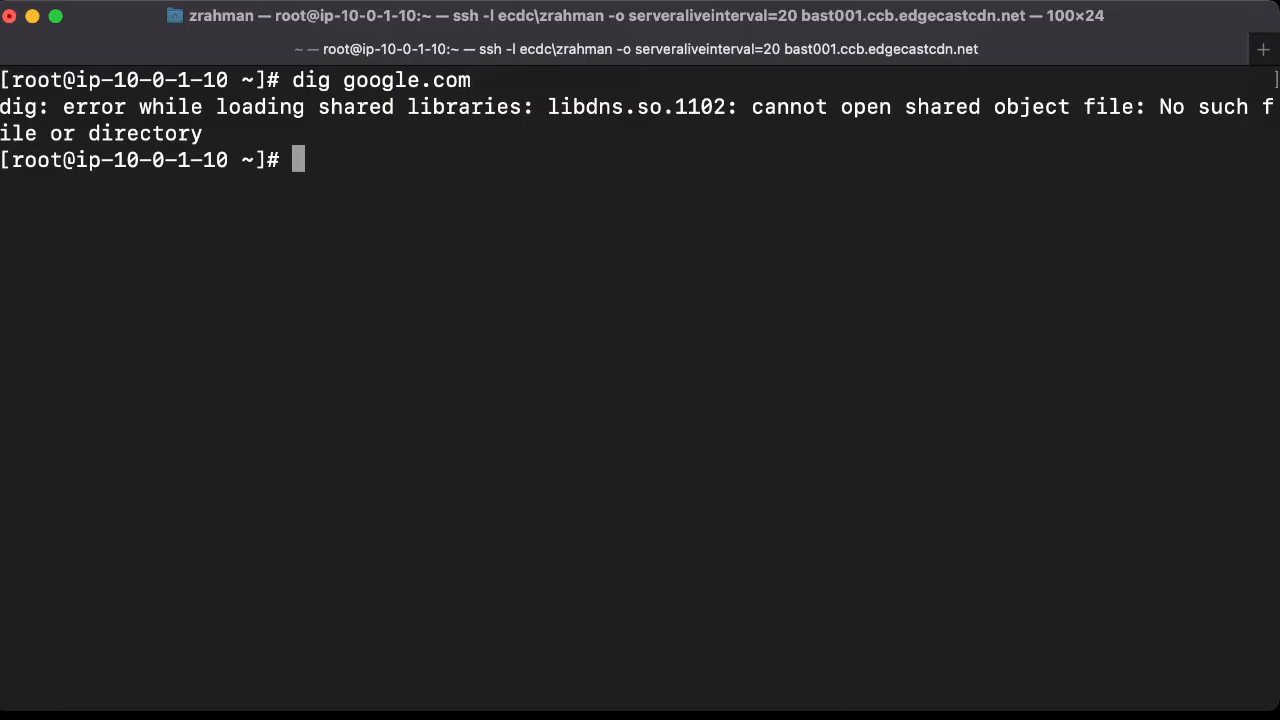
pyautogui.moveTo(638, 106); pyautogui.dragTo(660, 106)
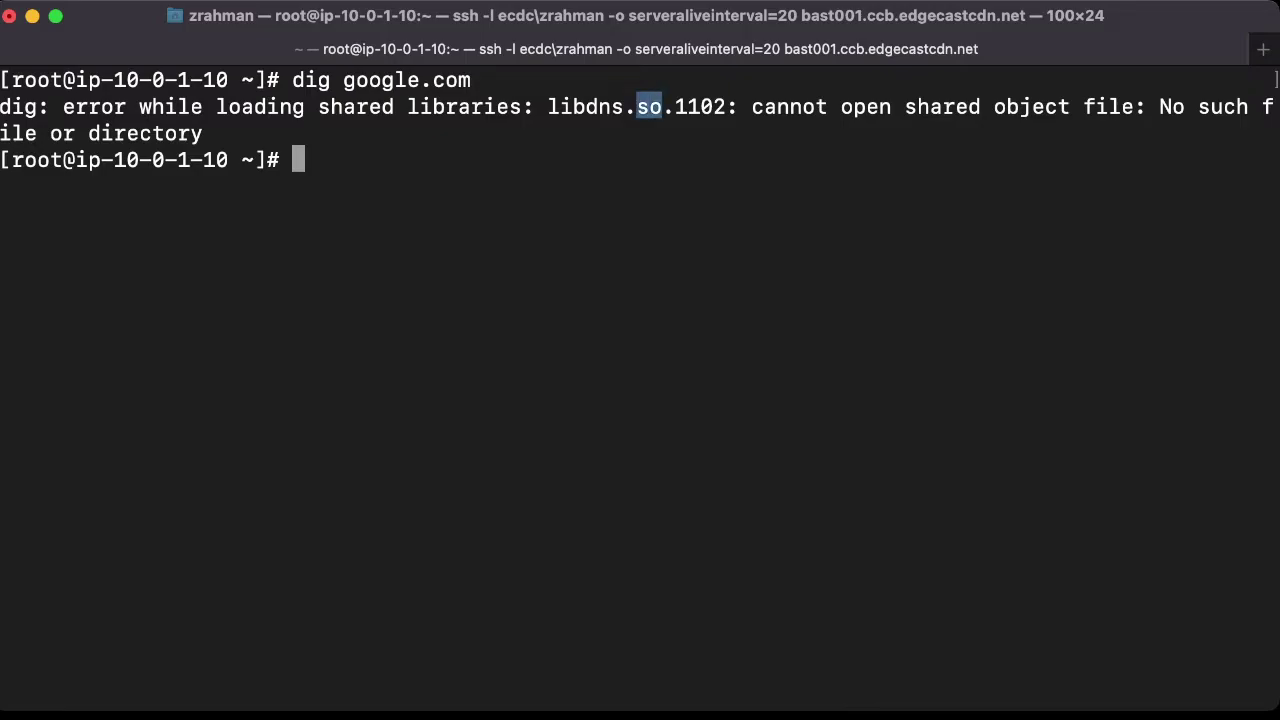
pyautogui.click(650, 250)
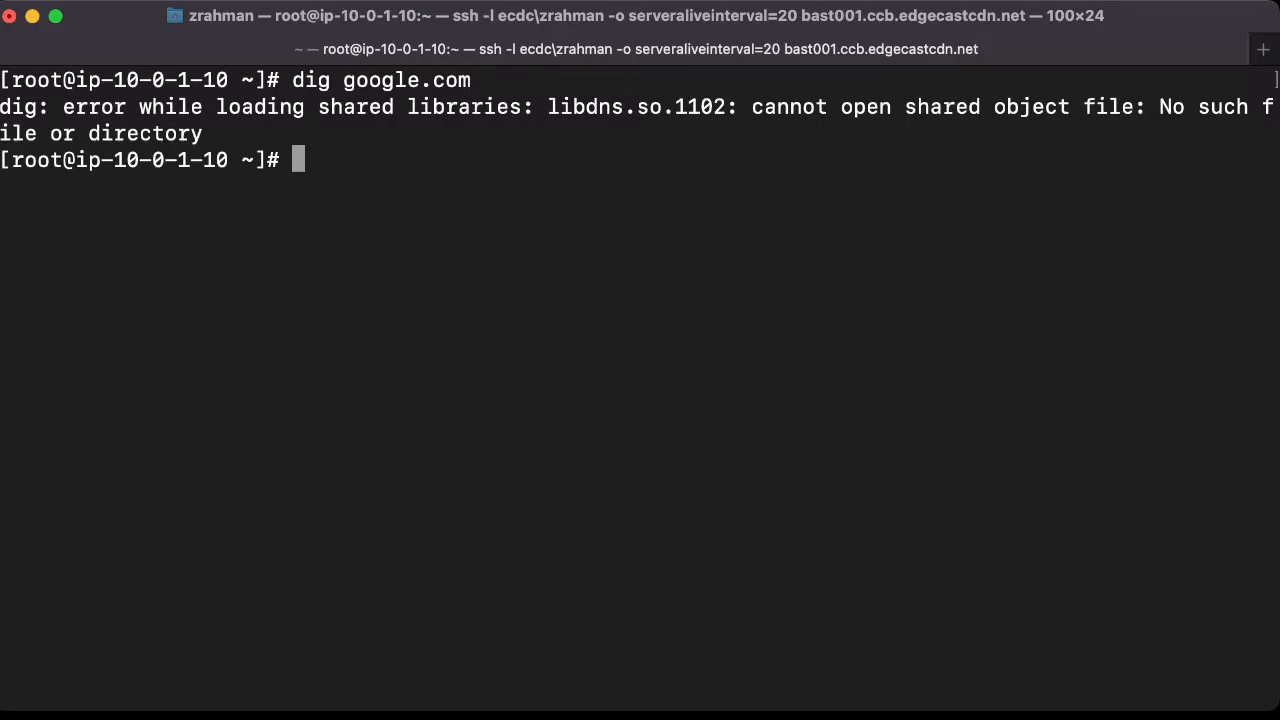
# - Run 'yum install -y bind-libs-lite', which reports it already installed
pyautogui.press('Up')
pyautogui.hotkey('ctrl', 'u')
pyautogui.write('yum inst')
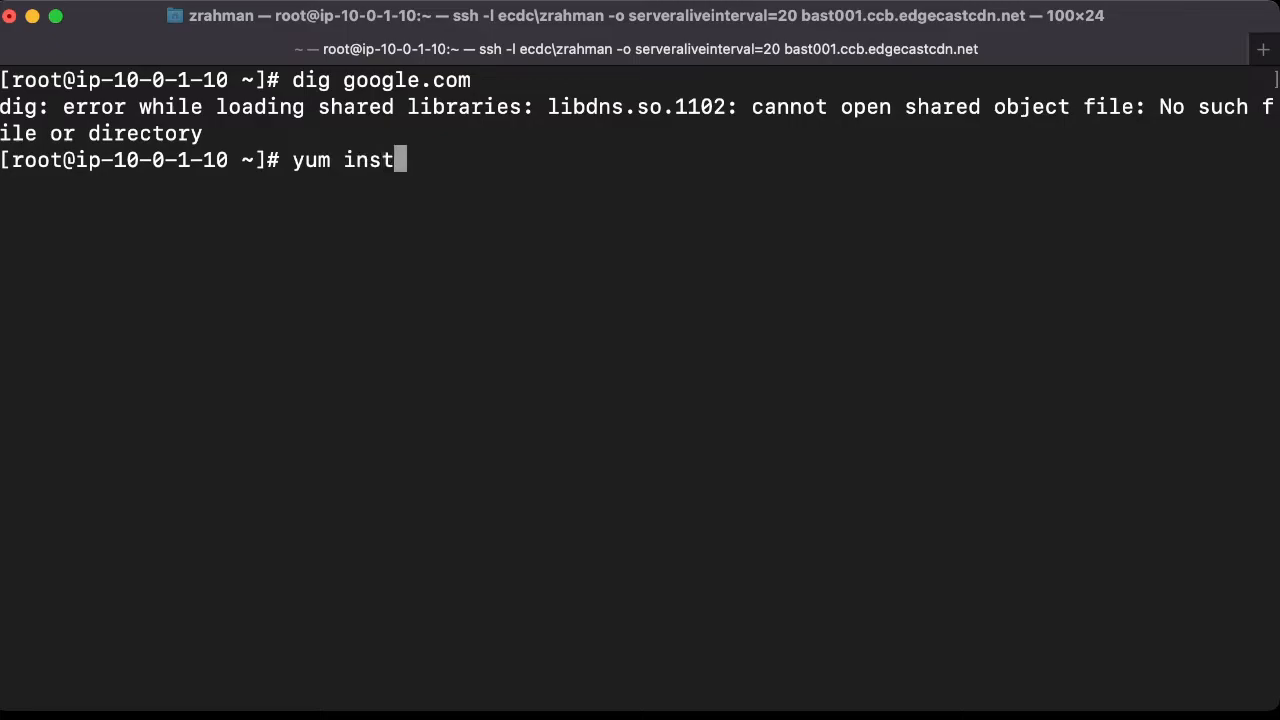
pyautogui.write('all -y ')
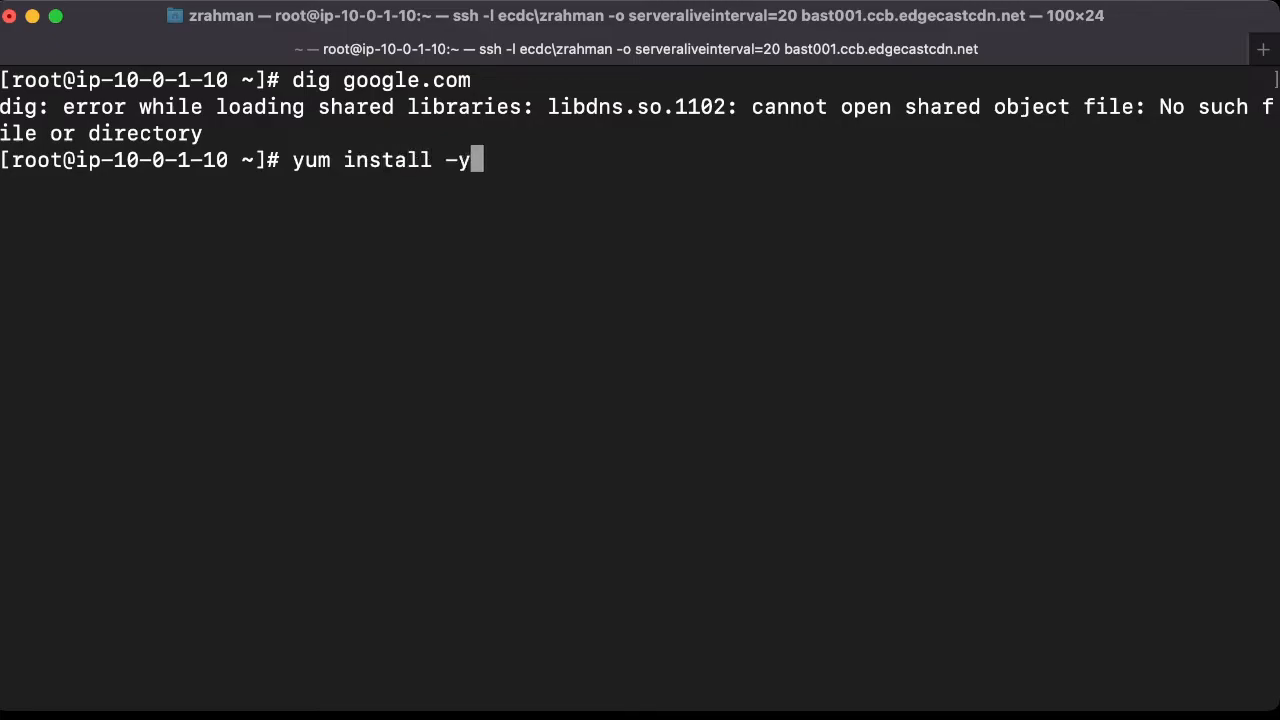
pyautogui.write('bind-libs-lite')
pyautogui.press('Return')
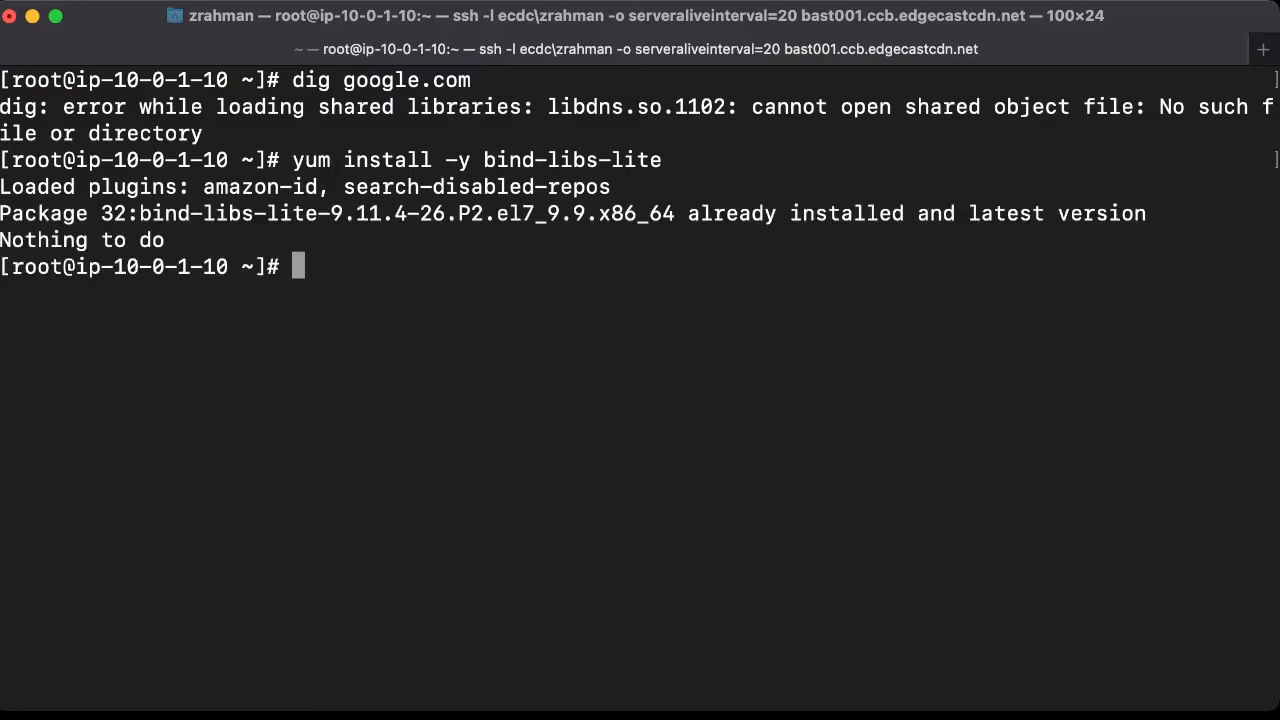
# - Change the command to 'yum reinstall -y bind-libs-lite' and run it
pyautogui.press('Up')
pyautogui.press('Left')
pyautogui.press('Left')
pyautogui.press('Left')
pyautogui.press('Left')
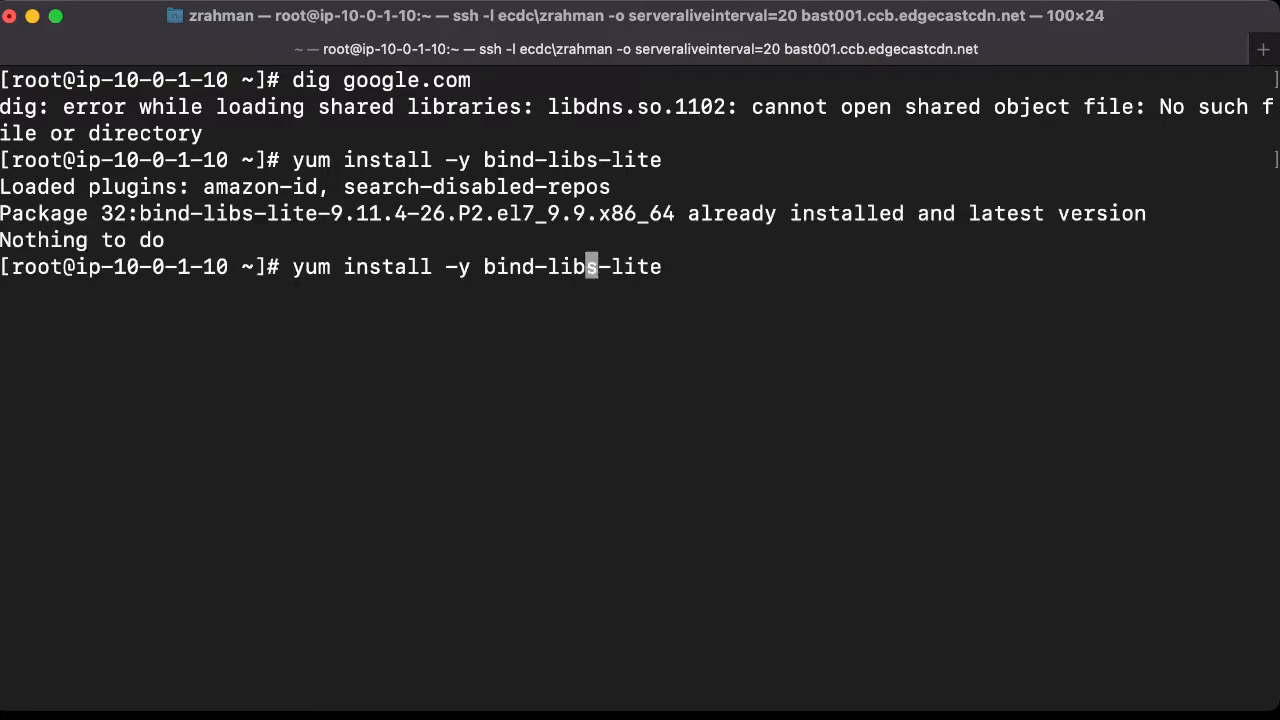
pyautogui.press('Left')
pyautogui.press('Left')
pyautogui.press('Left')
pyautogui.press('Left')
pyautogui.press('Left')
pyautogui.press('Left')
pyautogui.press('Left')
pyautogui.press('Left')
pyautogui.press('Left')
pyautogui.press('Left')
pyautogui.press('Left')
pyautogui.write('re')
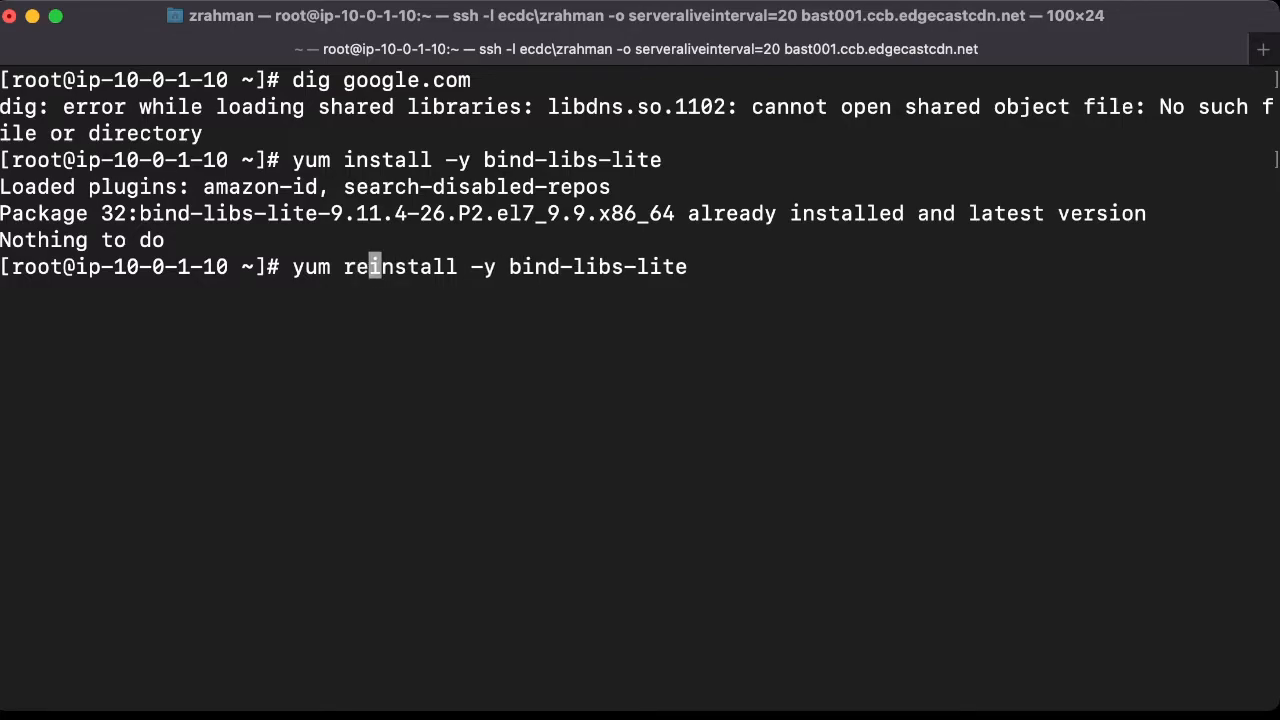
pyautogui.press('Return')
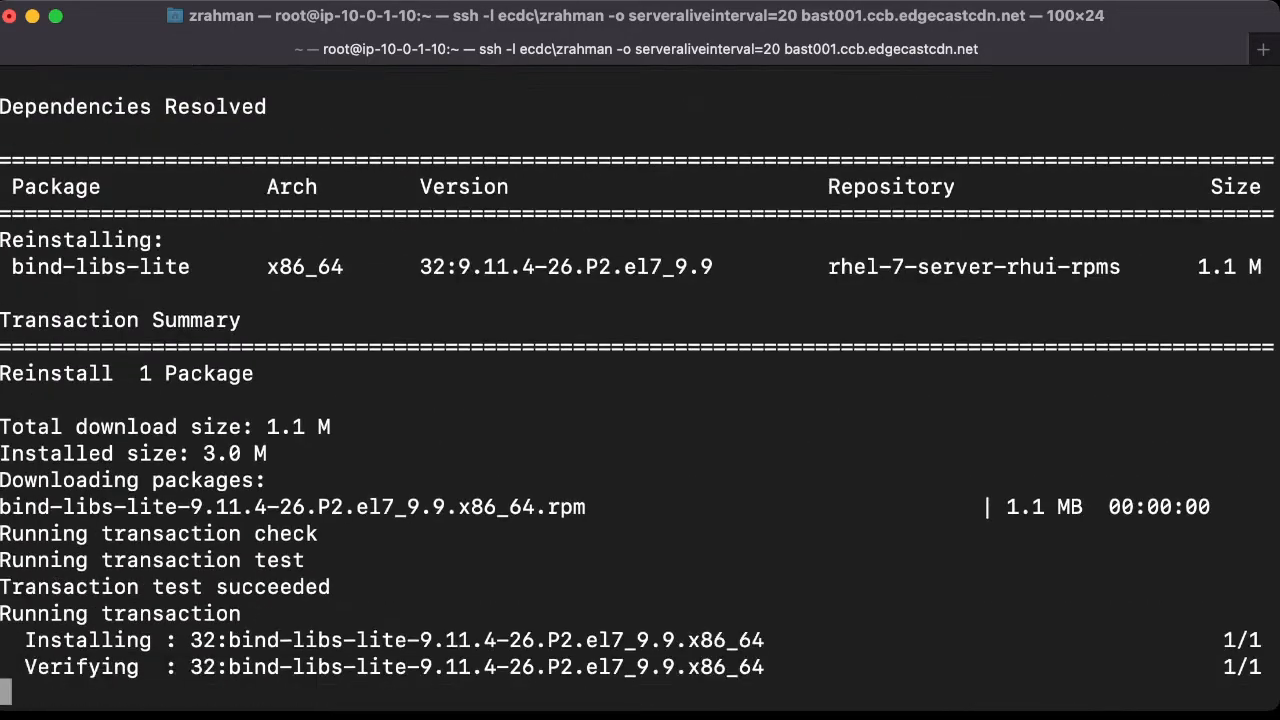
pyautogui.write('clear')
# - Run dig google.com and confirm it now resolves with six A records, clearing the screen
pyautogui.press('Return')
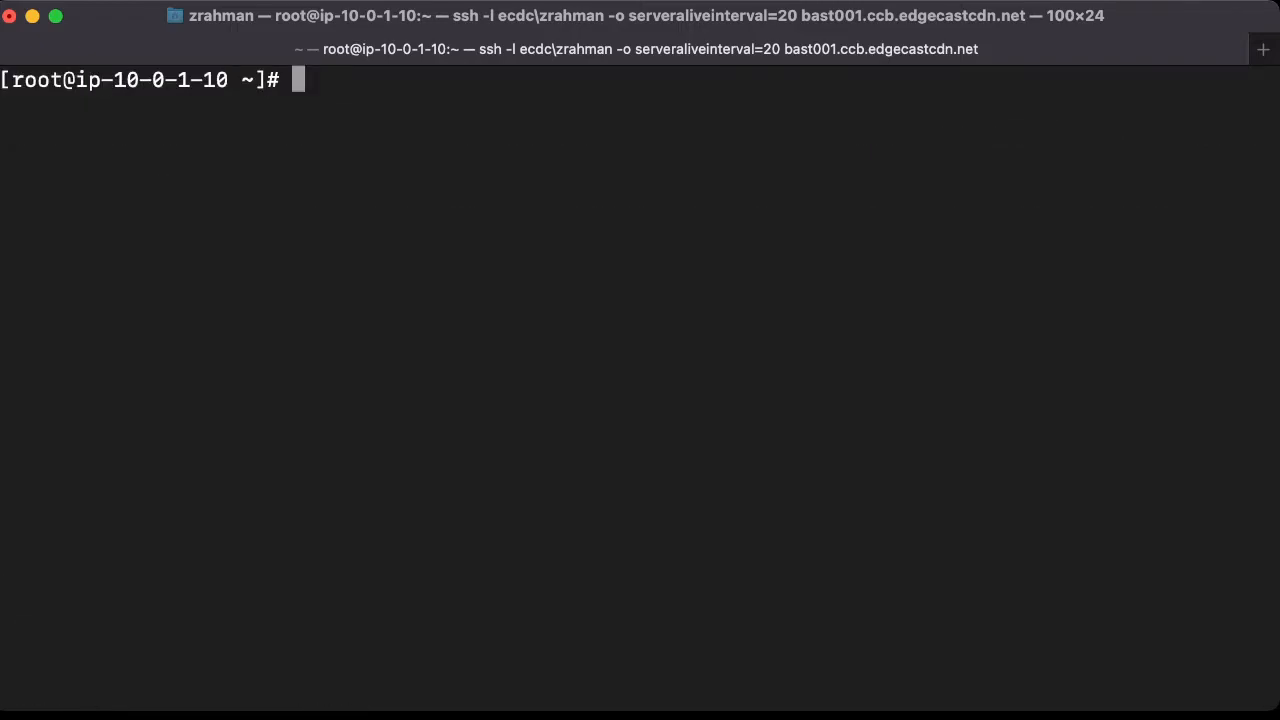
pyautogui.write('dig google.com')
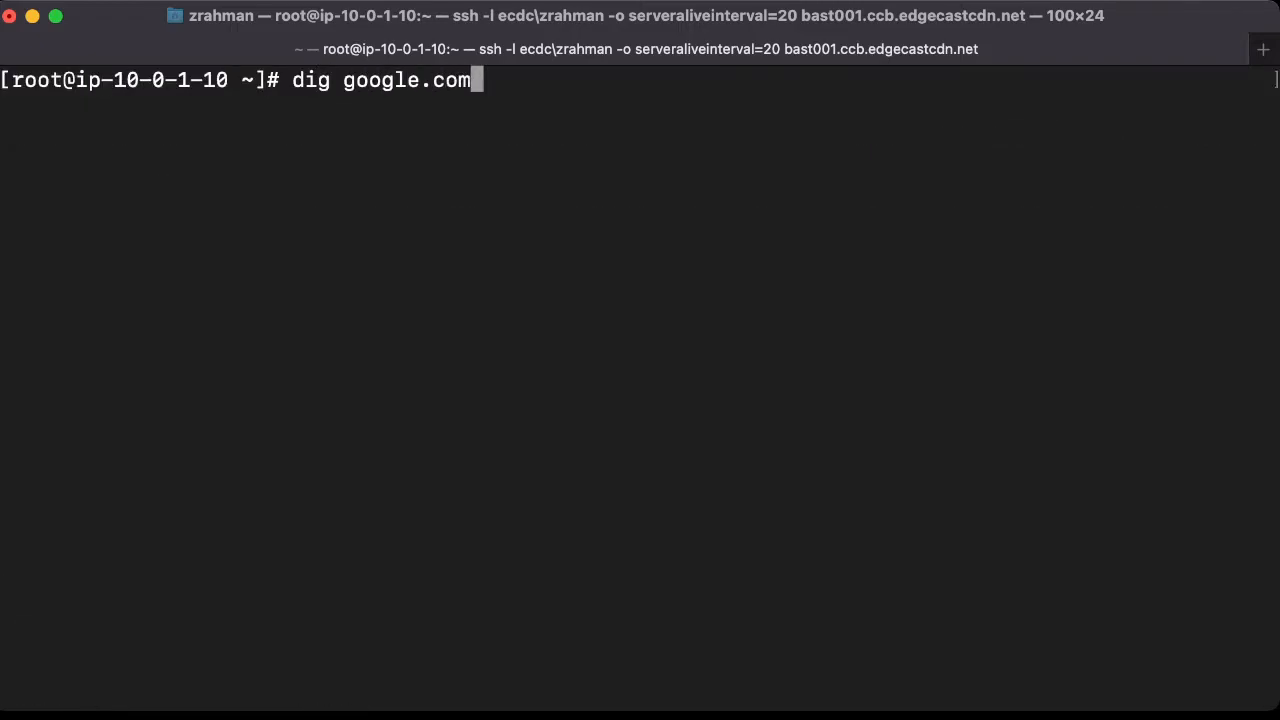
pyautogui.press('Return')
pyautogui.scroll(5, 640, 400)
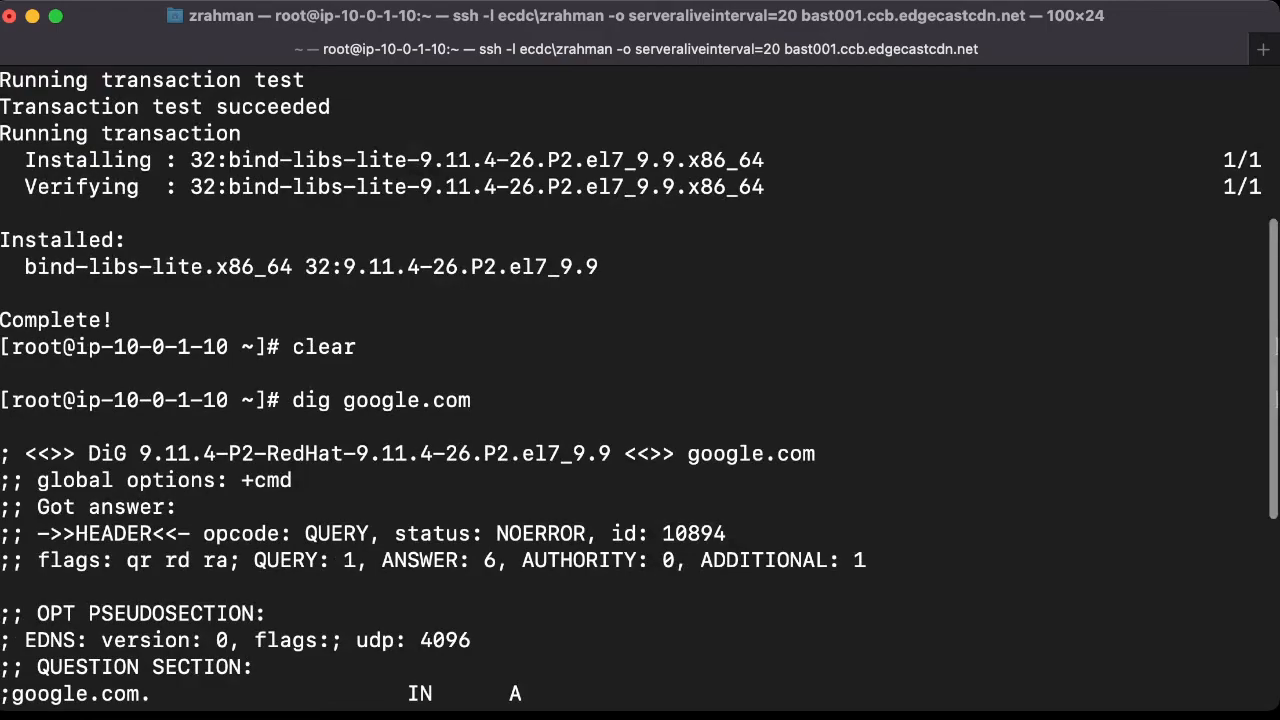
pyautogui.scroll(-5, 640, 400)
pyautogui.write('clear')
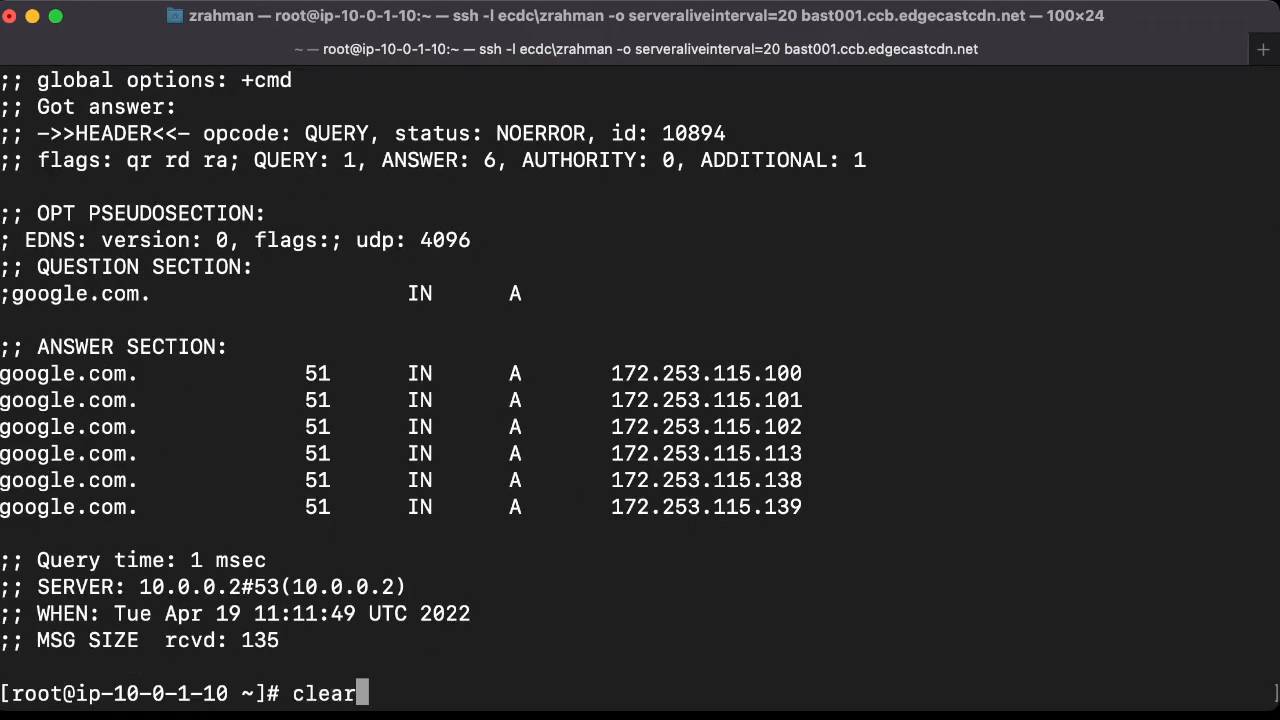
pyautogui.press('Return')
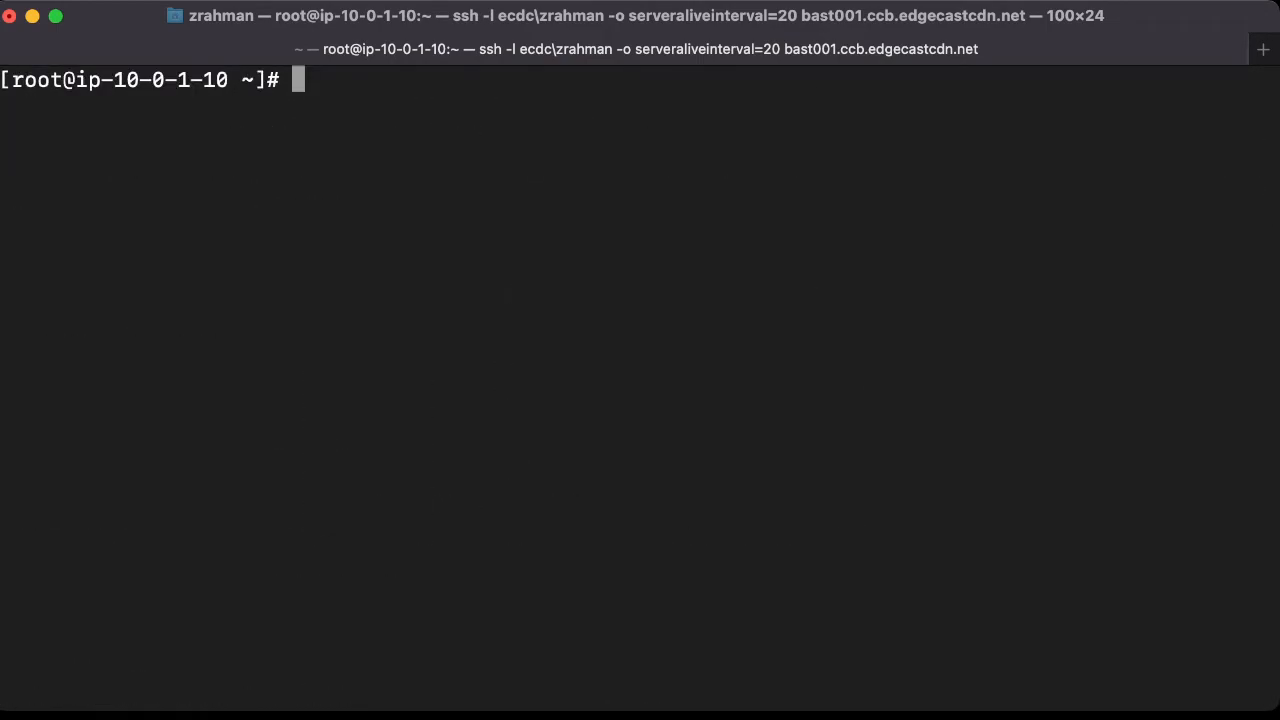